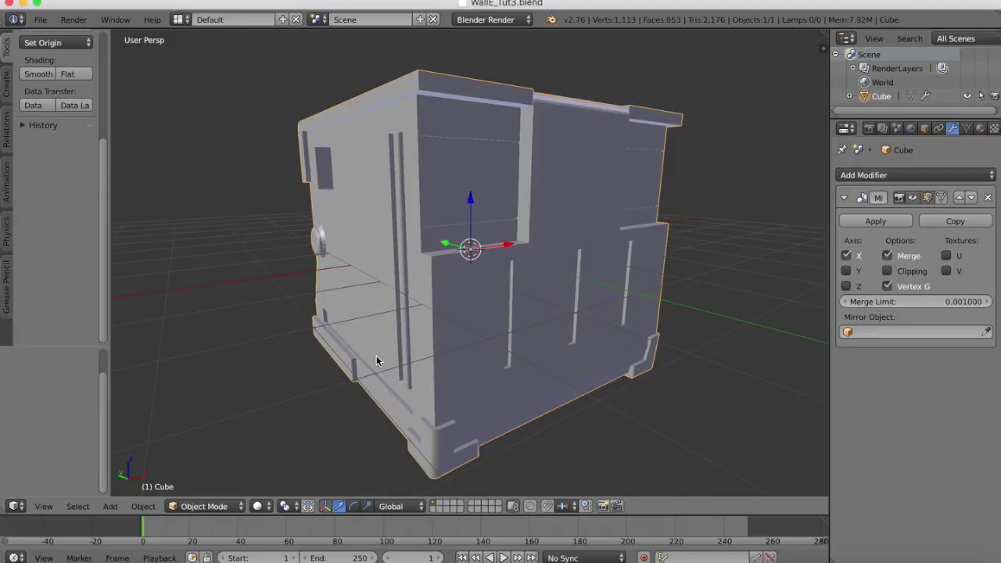
- Examine the robot body from several sides and compare its front with the walle basic.jpg reference image
{"action": "scroll", "coordinate": [376, 360], "scroll_direction": "right", "scroll_amount": 10}
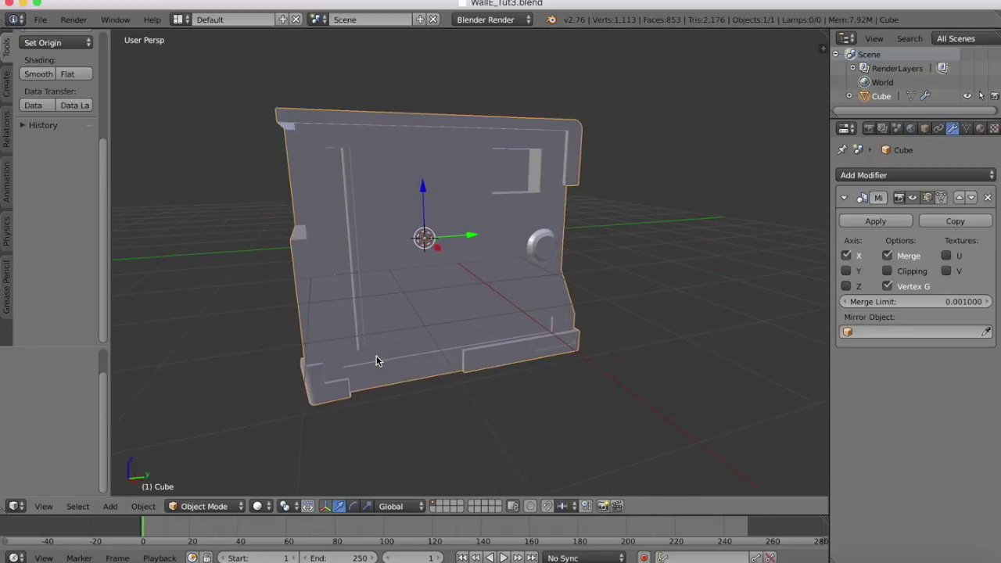
{"action": "scroll", "coordinate": [376, 360], "scroll_direction": "left", "scroll_amount": 10}
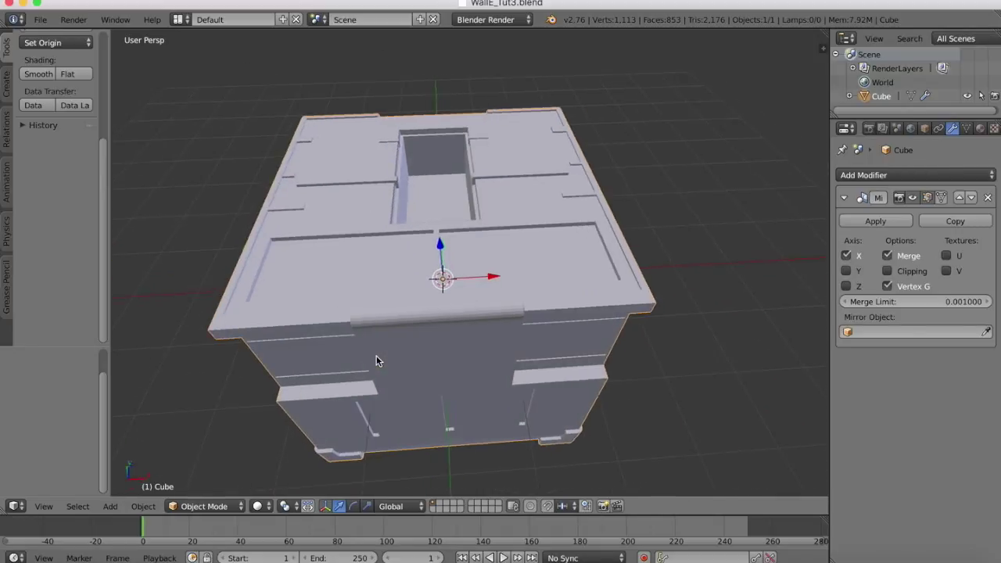
{"action": "scroll", "coordinate": [376, 361], "scroll_direction": "right", "scroll_amount": 10}
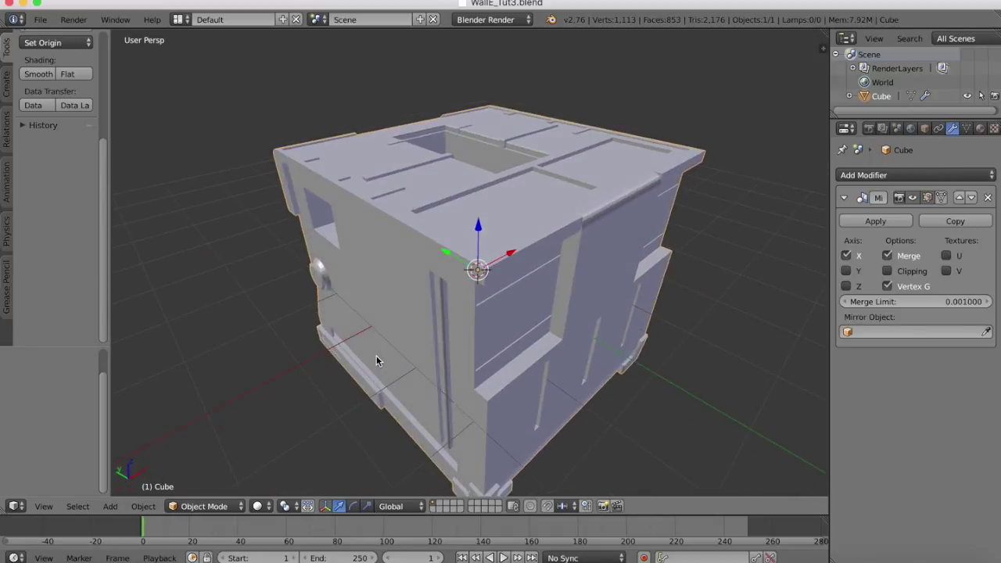
{"action": "scroll", "coordinate": [376, 360], "scroll_direction": "down", "scroll_amount": 10}
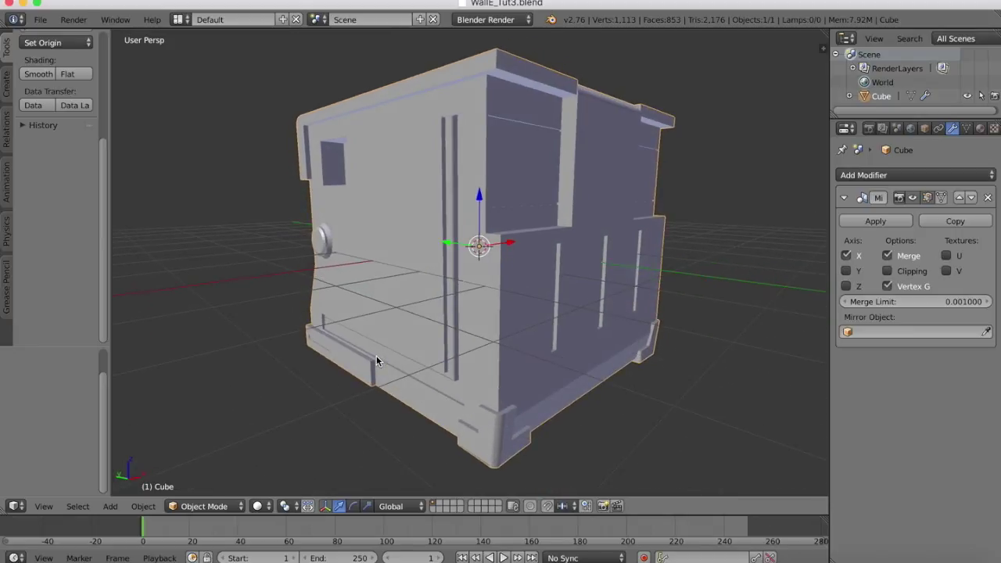
{"action": "scroll", "coordinate": [376, 360], "scroll_direction": "right", "scroll_amount": 10}
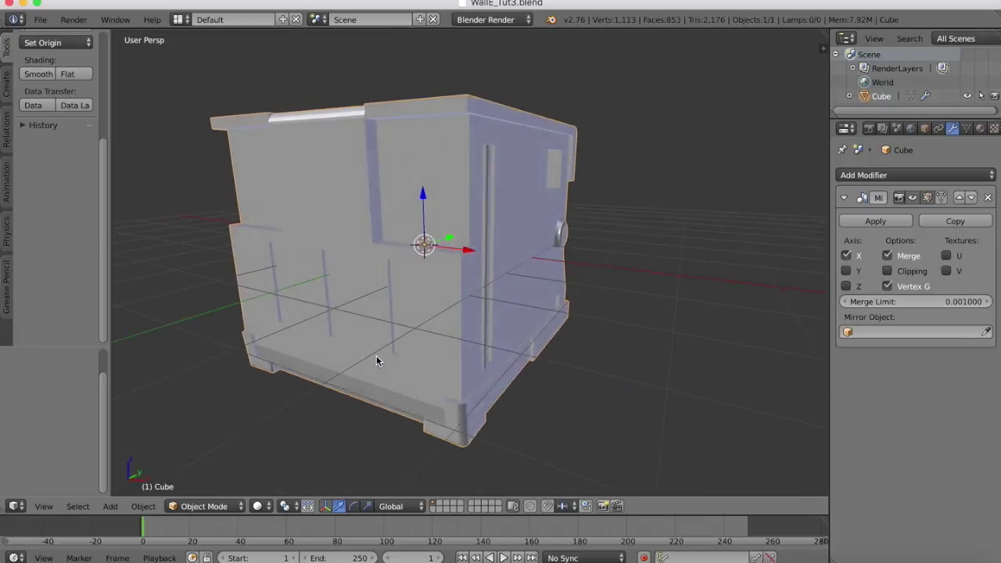
{"action": "scroll", "coordinate": [377, 360], "scroll_direction": "left", "scroll_amount": 8}
{"action": "scroll", "coordinate": [376, 361], "scroll_direction": "right", "scroll_amount": 2}
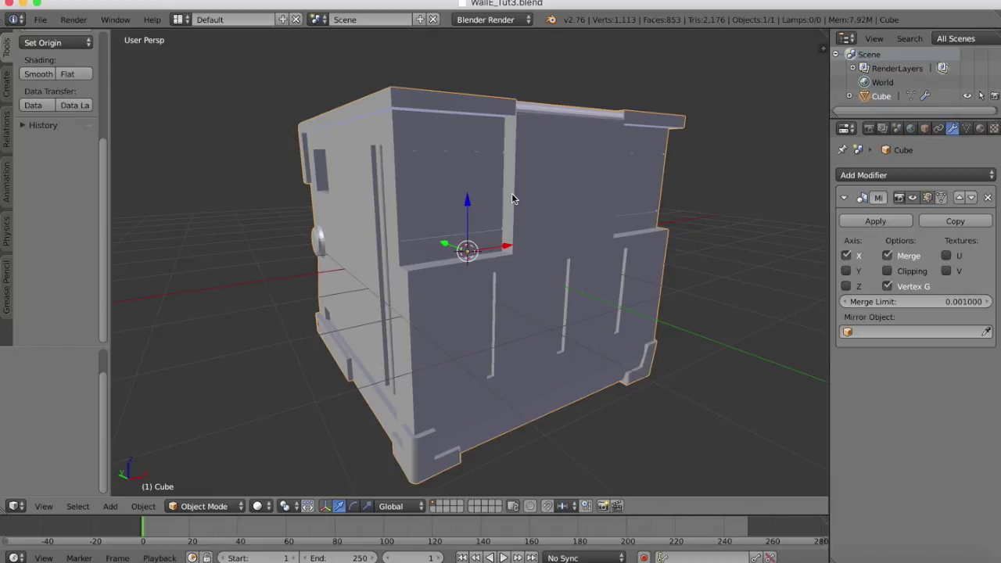
{"action": "scroll", "coordinate": [540, 196], "scroll_direction": "right", "scroll_amount": 8}
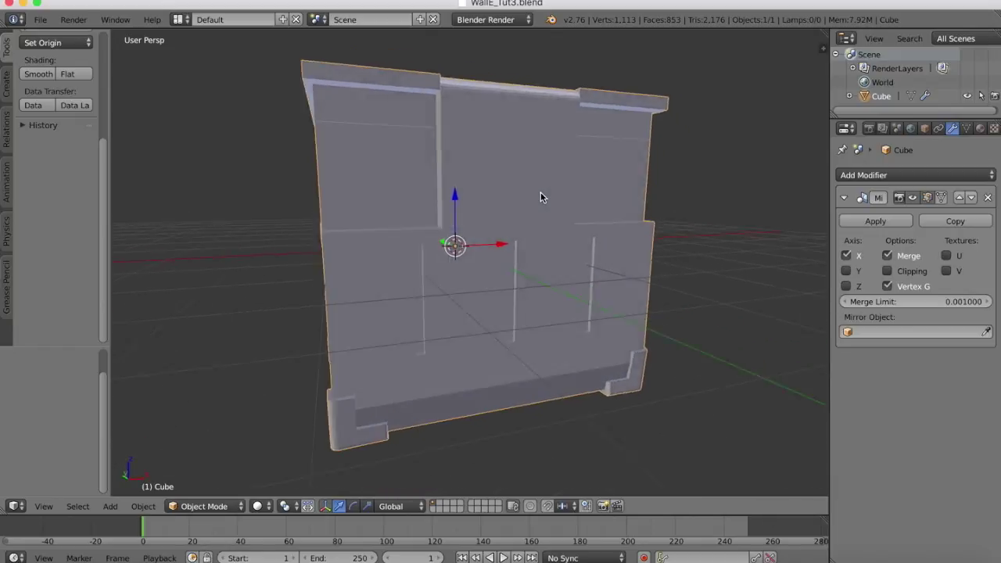
{"action": "scroll", "coordinate": [541, 196], "scroll_direction": "right", "scroll_amount": 10}
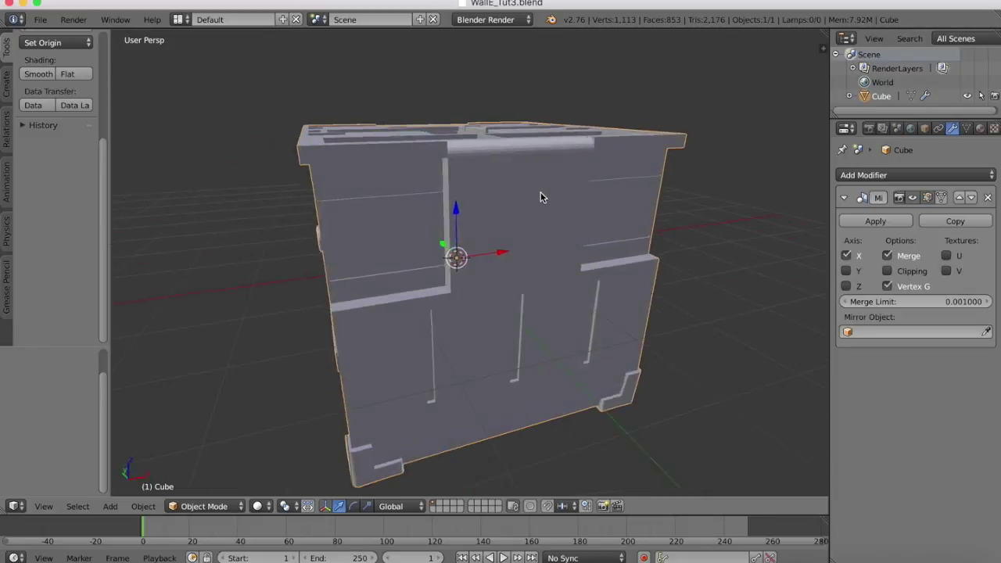
{"action": "scroll", "coordinate": [540, 197], "scroll_direction": "right", "scroll_amount": 5}
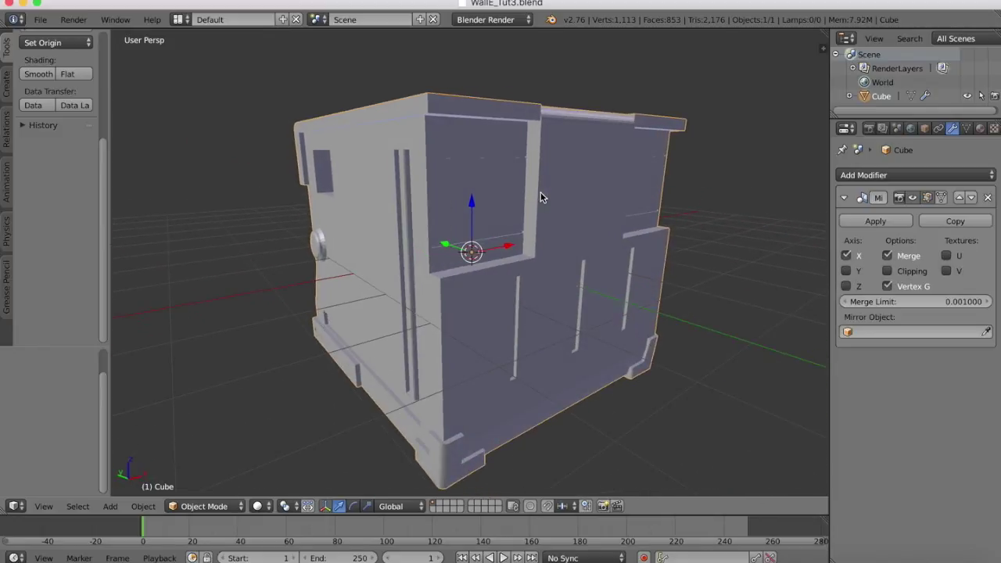
{"action": "scroll", "coordinate": [540, 197], "scroll_direction": "right", "scroll_amount": 6}
{"action": "left_click", "coordinate": [811, 557]}
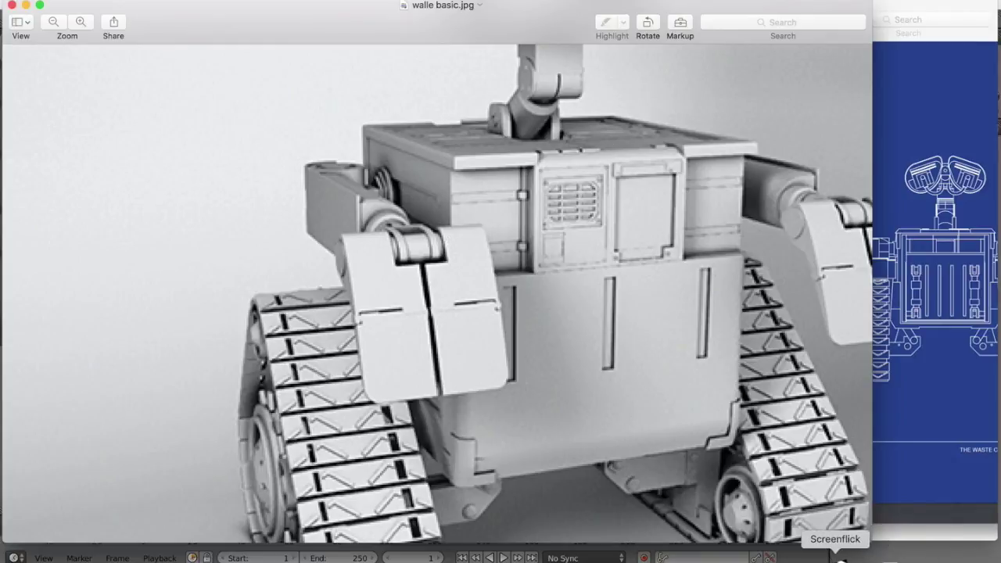
{"action": "left_click", "coordinate": [776, 560]}
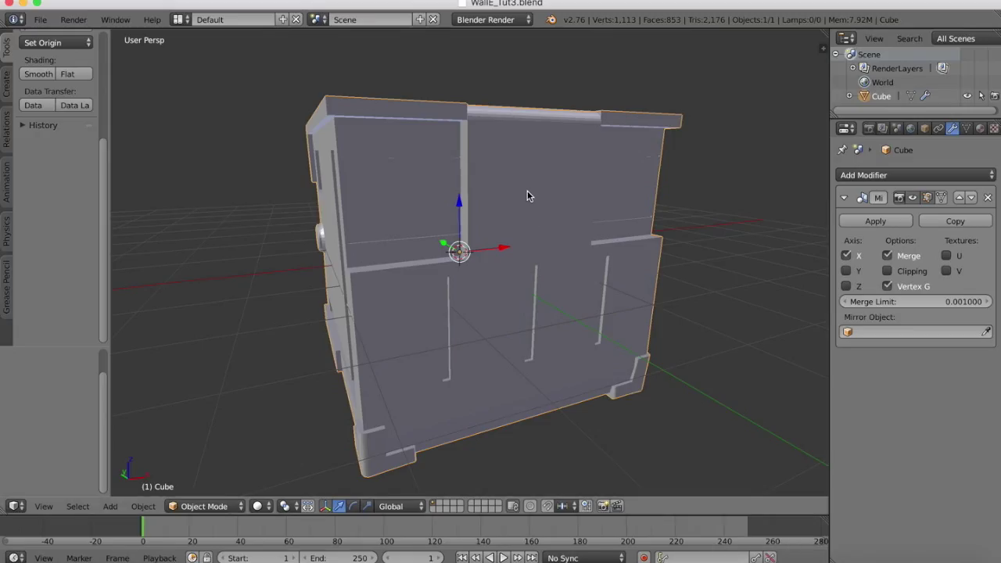
- Inspect the body's mirrored and editable halves in Edit Mode, and return to Object Mode
{"action": "scroll", "coordinate": [523, 184], "scroll_direction": "up", "scroll_amount": 5}
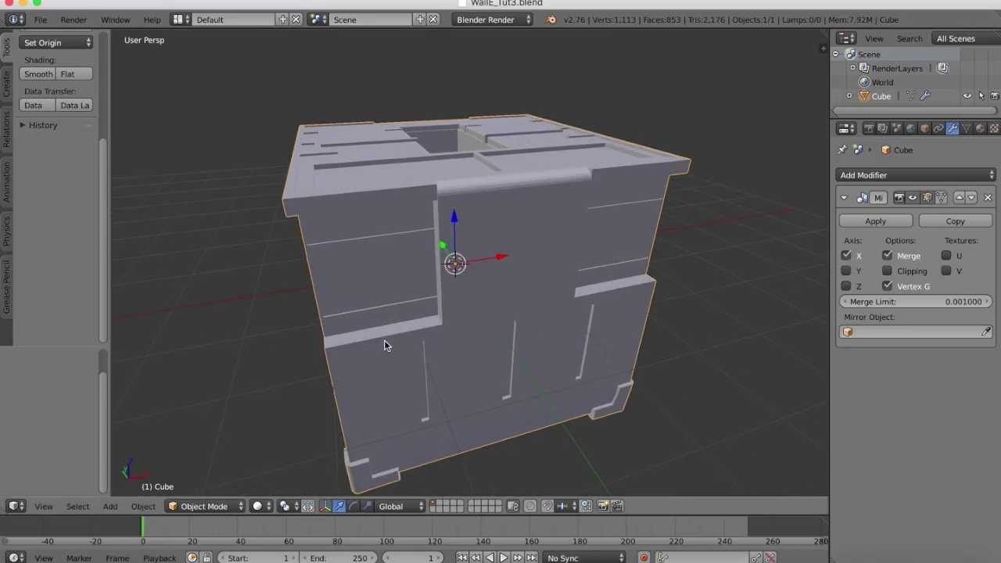
{"action": "scroll", "coordinate": [536, 238], "scroll_direction": "right", "scroll_amount": 5}
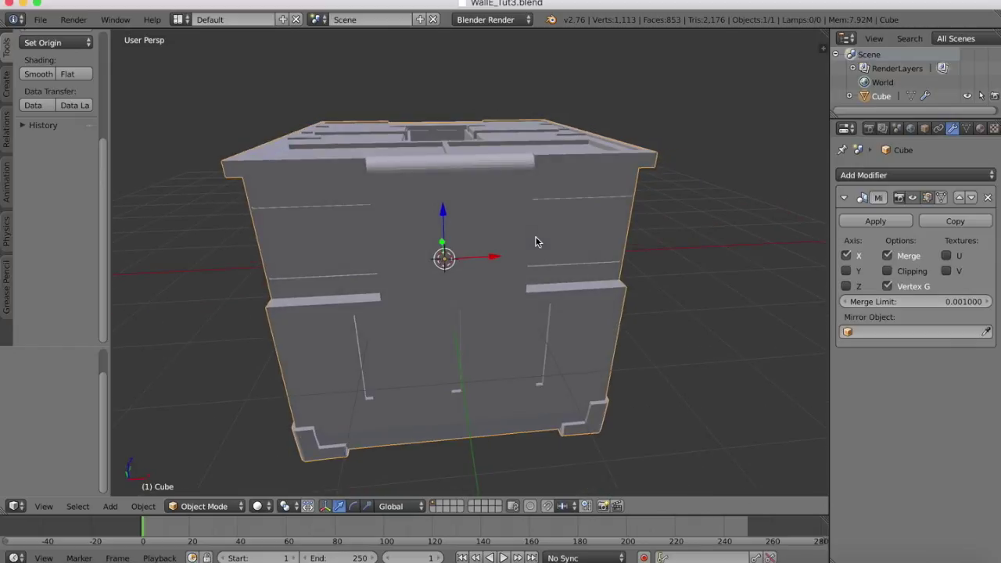
{"action": "left_click", "coordinate": [196, 511]}
{"action": "left_click", "coordinate": [202, 474]}
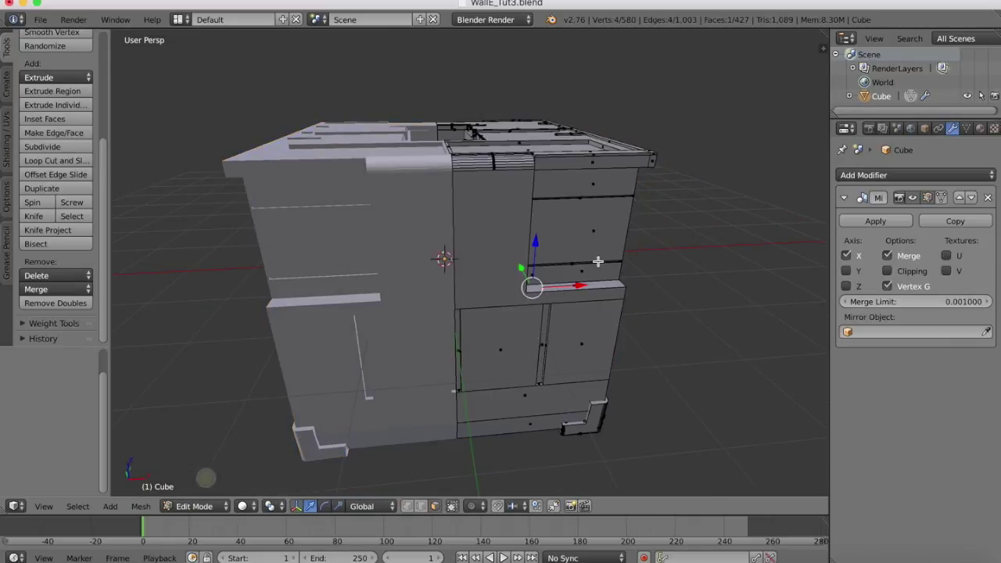
{"action": "middle_click_drag", "start_coordinate": [596, 244], "coordinate": [401, 146]}
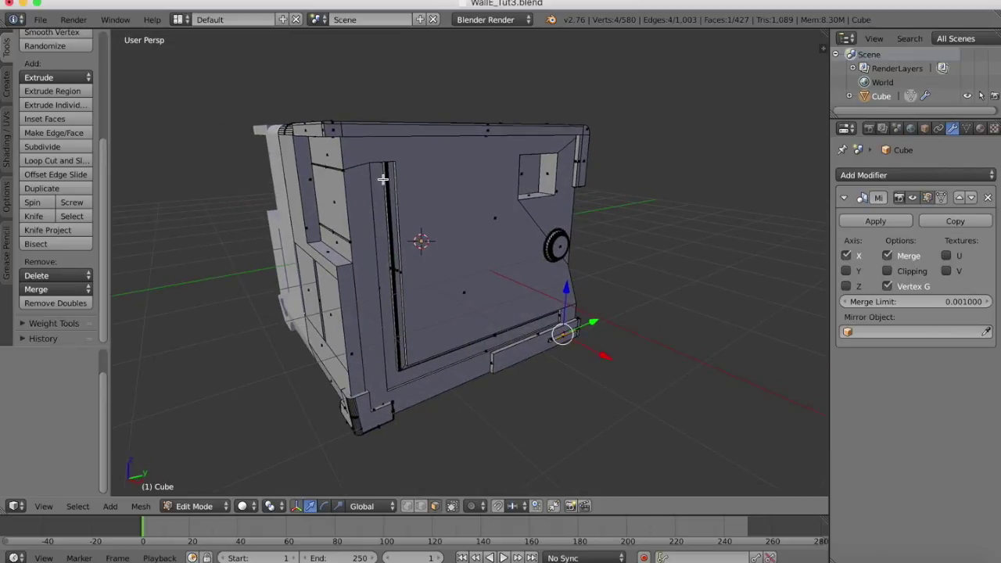
{"action": "middle_click_drag", "start_coordinate": [466, 251], "coordinate": [357, 311]}
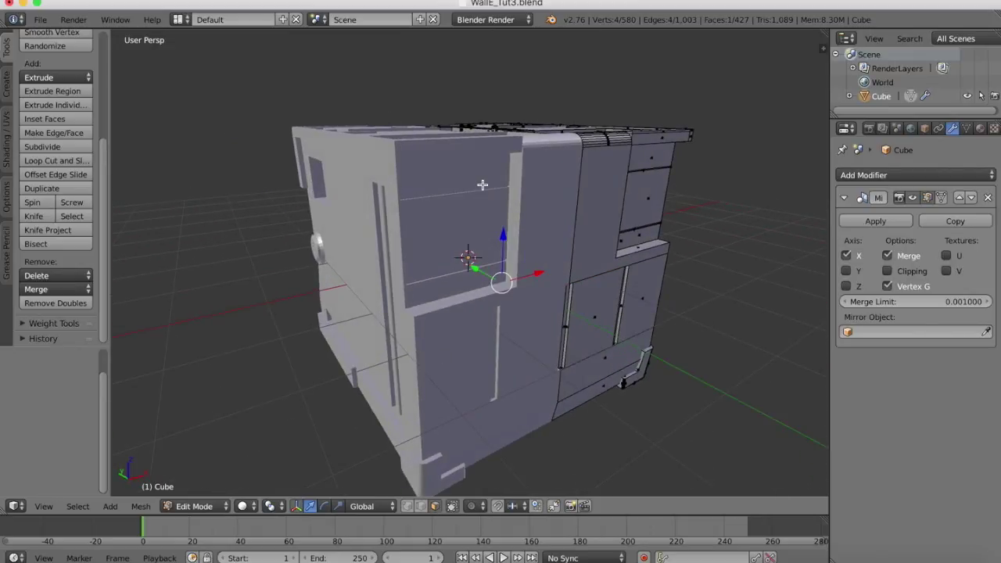
{"action": "middle_click_drag", "start_coordinate": [482, 185], "coordinate": [482, 184]}
{"action": "left_click", "coordinate": [200, 507]}
{"action": "left_click", "coordinate": [202, 484]}
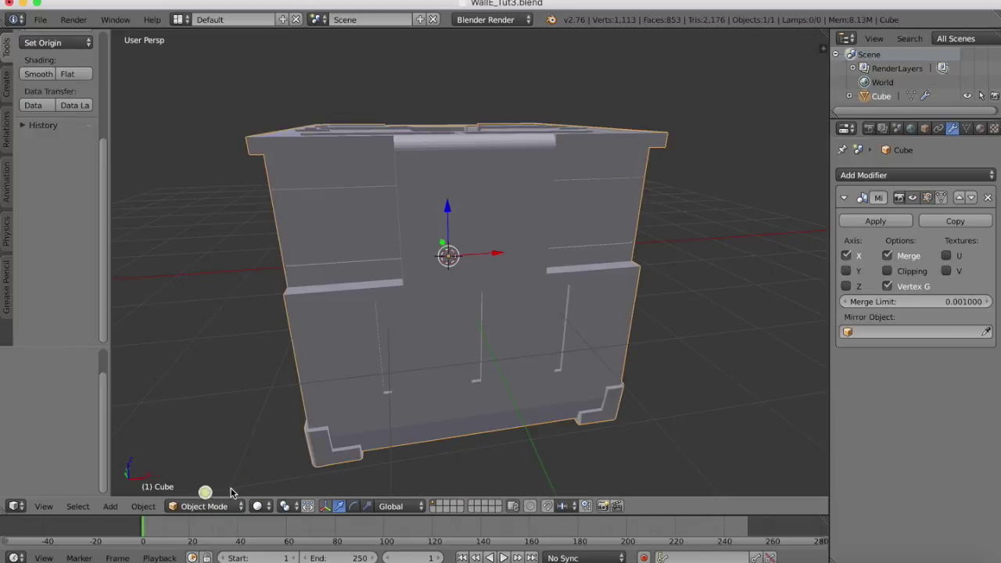
- Apply the Mirror modifier to the body and enter Edit Mode
{"action": "left_click", "coordinate": [876, 221]}
{"action": "left_click", "coordinate": [199, 507]}
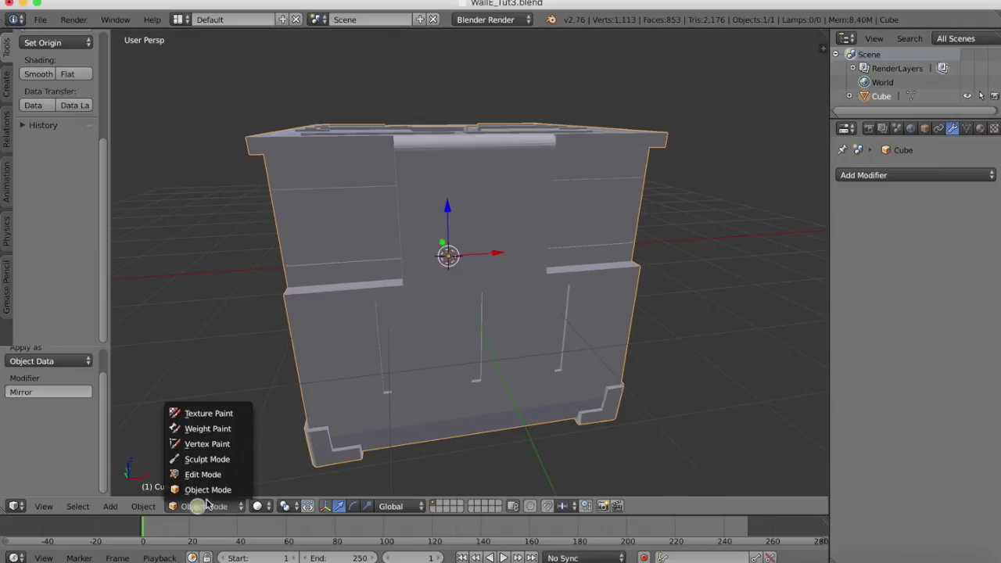
{"action": "left_click", "coordinate": [205, 472]}
- Examine the complete body mesh from all sides and compare its front panel with the walle basic.jpg reference image
{"action": "scroll", "coordinate": [507, 71], "scroll_direction": "right", "scroll_amount": 10}
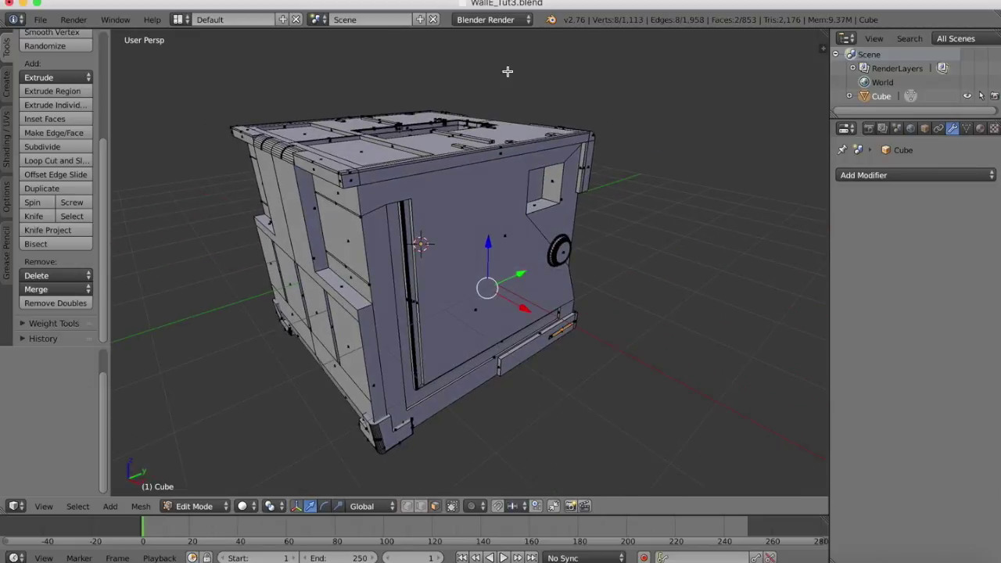
{"action": "scroll", "coordinate": [508, 71], "scroll_direction": "up", "scroll_amount": 4}
{"action": "scroll", "coordinate": [507, 71], "scroll_direction": "left", "scroll_amount": 15}
{"action": "scroll", "coordinate": [508, 71], "scroll_direction": "down", "scroll_amount": 5}
{"action": "scroll", "coordinate": [508, 71], "scroll_direction": "right", "scroll_amount": 5}
{"action": "scroll", "coordinate": [529, 182], "scroll_direction": "right", "scroll_amount": 10}
{"action": "scroll", "coordinate": [529, 181], "scroll_direction": "left", "scroll_amount": 10}
{"action": "scroll", "coordinate": [529, 182], "scroll_direction": "right", "scroll_amount": 15}
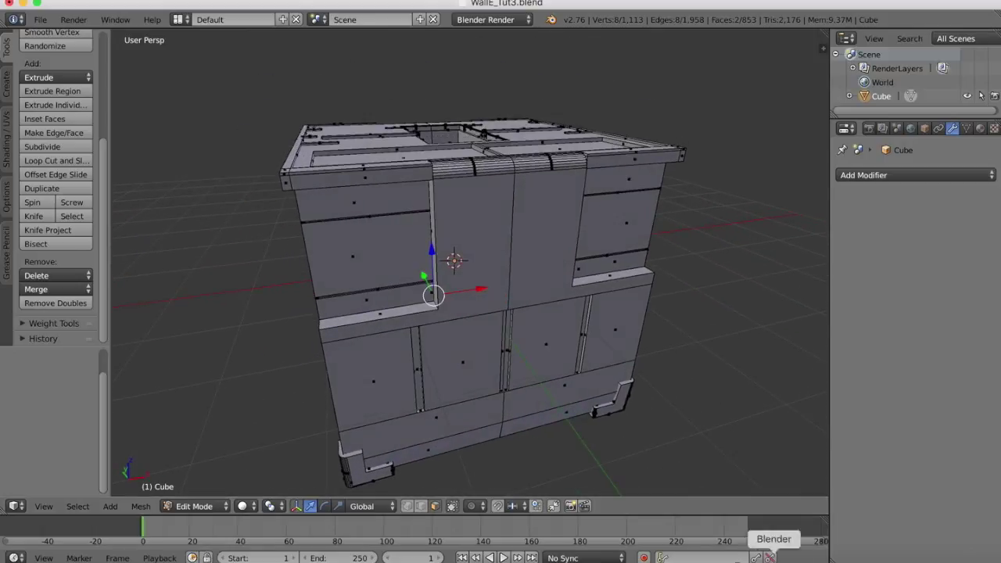
{"action": "left_click", "coordinate": [810, 560]}
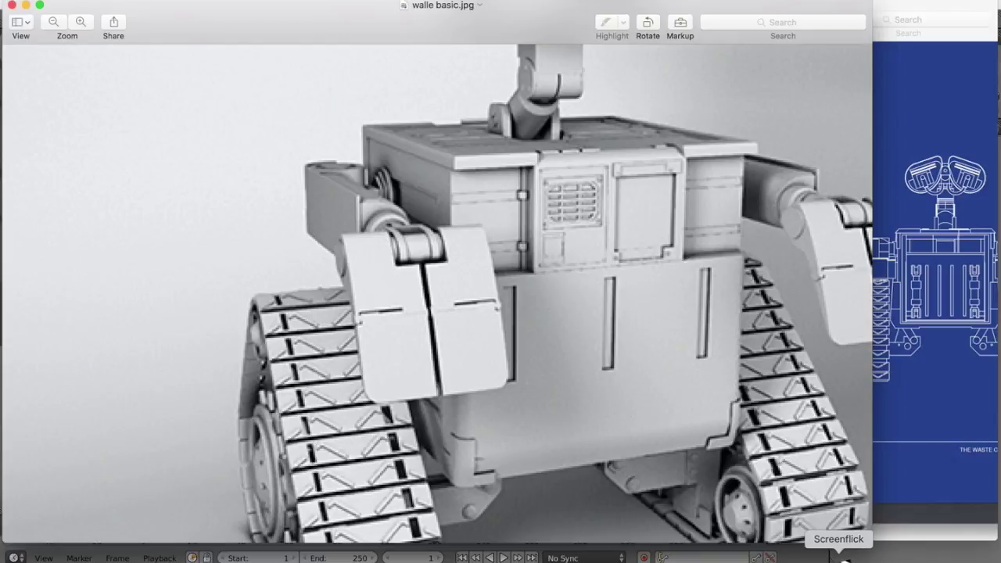
{"action": "left_click", "coordinate": [775, 557]}
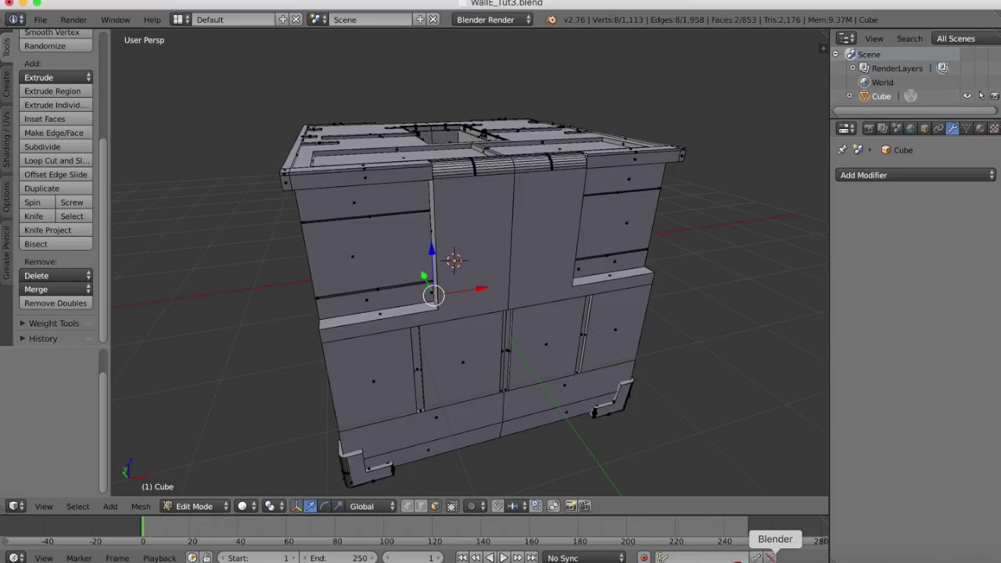
- In top view, knife a straight angle-constrained cut across the narrow strip behind the rounded front edge, close to its right end
{"action": "left_click", "coordinate": [44, 506]}
{"action": "left_click", "coordinate": [53, 441]}
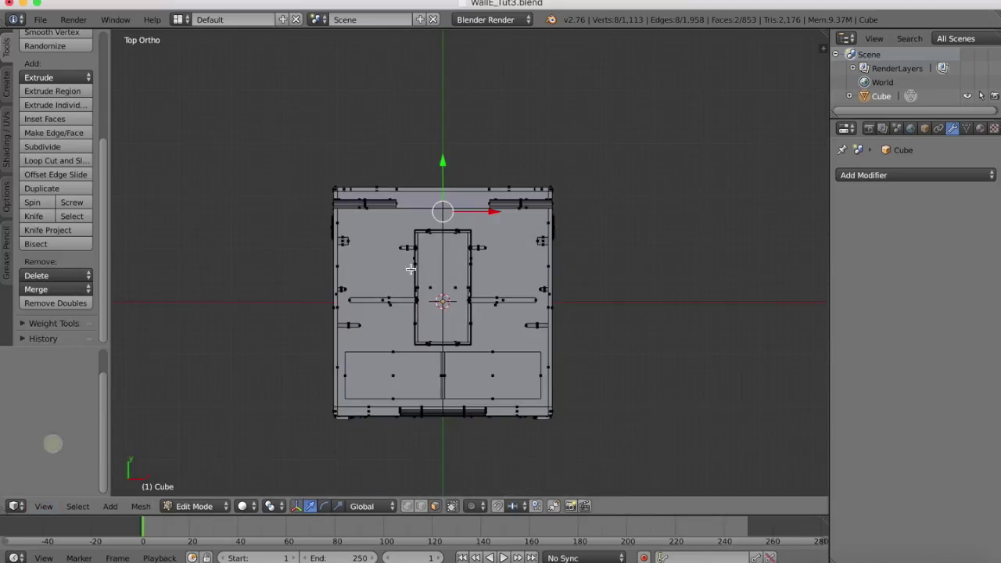
{"action": "scroll", "coordinate": [433, 381], "scroll_direction": "up", "scroll_amount": 5}
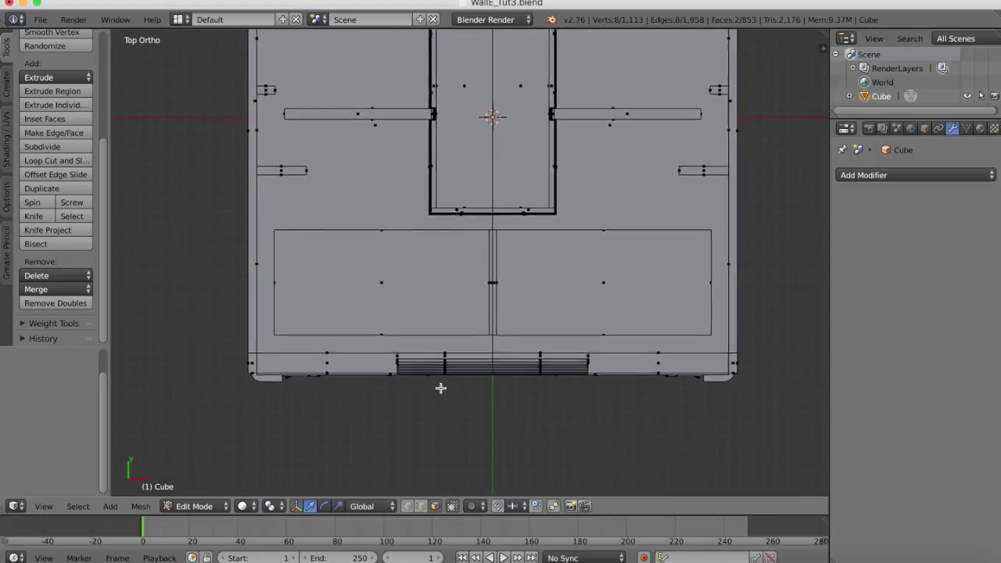
{"action": "scroll", "coordinate": [441, 389], "scroll_direction": "up", "scroll_amount": 4}
{"action": "scroll", "coordinate": [441, 389], "scroll_direction": "up", "scroll_amount": 1}
{"action": "scroll", "coordinate": [440, 388], "scroll_direction": "down", "scroll_amount": 3, "text": "shift"}
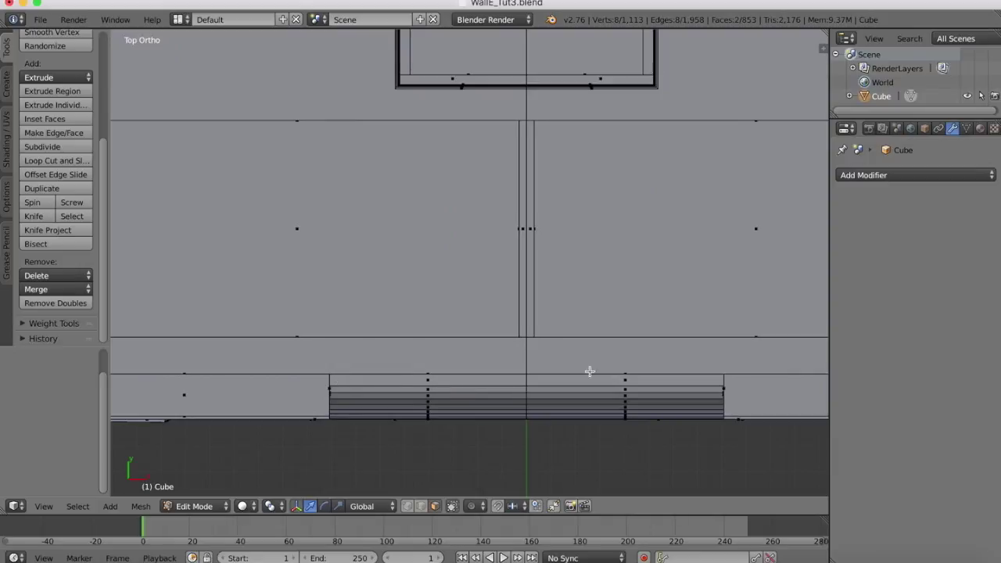
{"action": "left_click", "coordinate": [34, 217]}
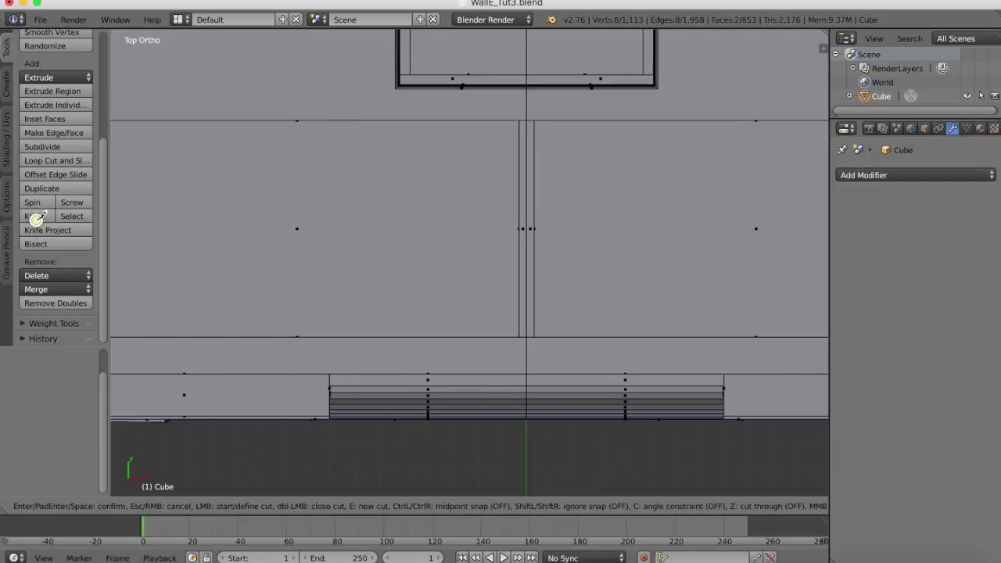
{"action": "key", "text": "c"}
{"action": "left_click", "coordinate": [713, 374]}
{"action": "left_click", "coordinate": [712, 385]}
{"action": "key", "text": "Return"}
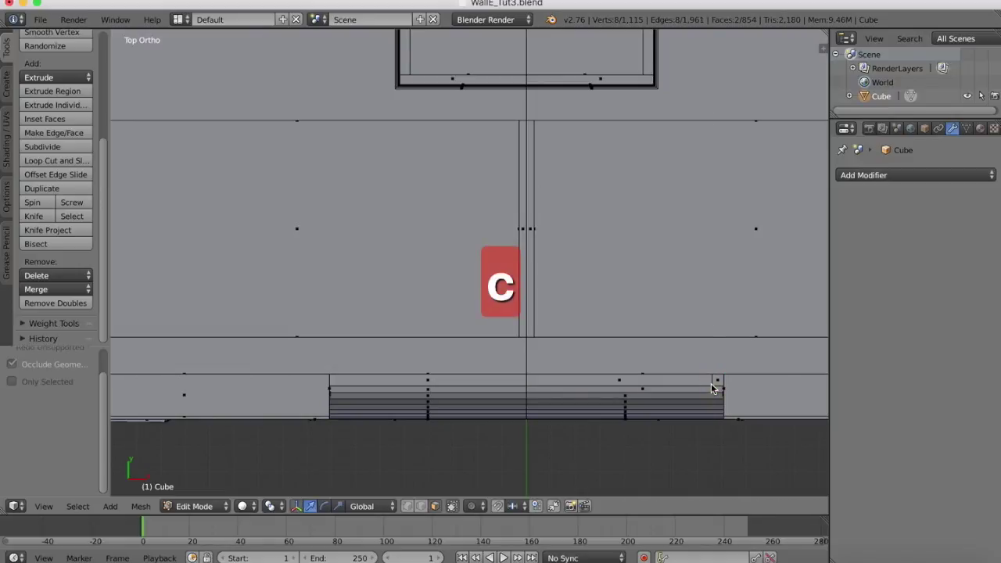
- Knife a second straight cut across the same strip, about a third of the way from its right end to the centre line
{"action": "left_click", "coordinate": [40, 215]}
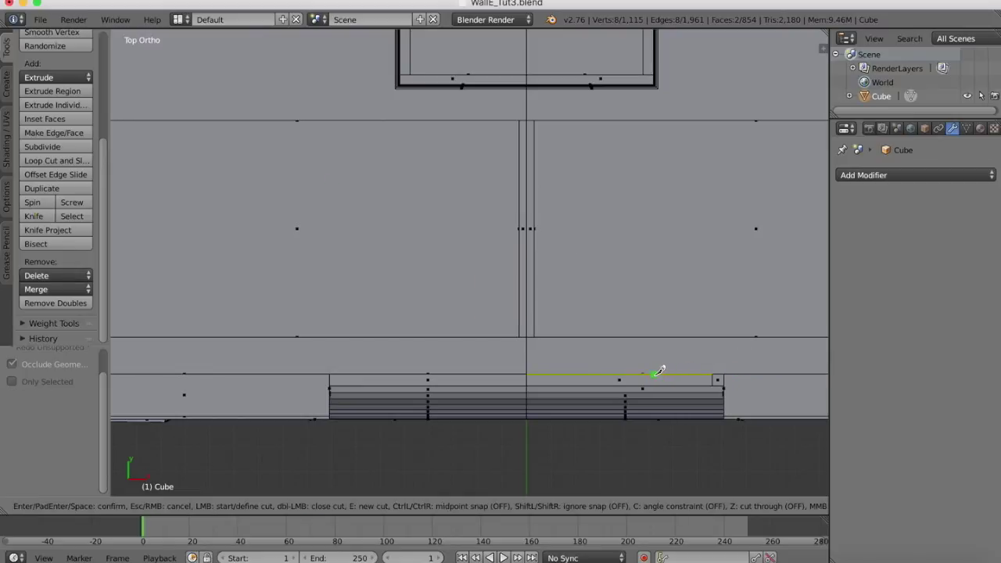
{"action": "key", "text": "c"}
{"action": "left_click", "coordinate": [654, 375]}
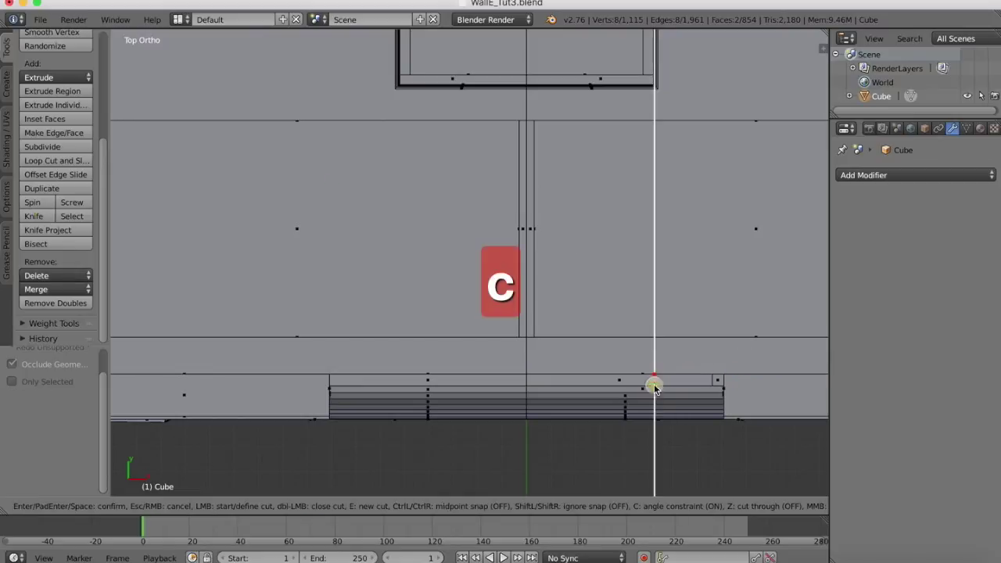
{"action": "left_click", "coordinate": [655, 387]}
{"action": "key", "text": "Return"}
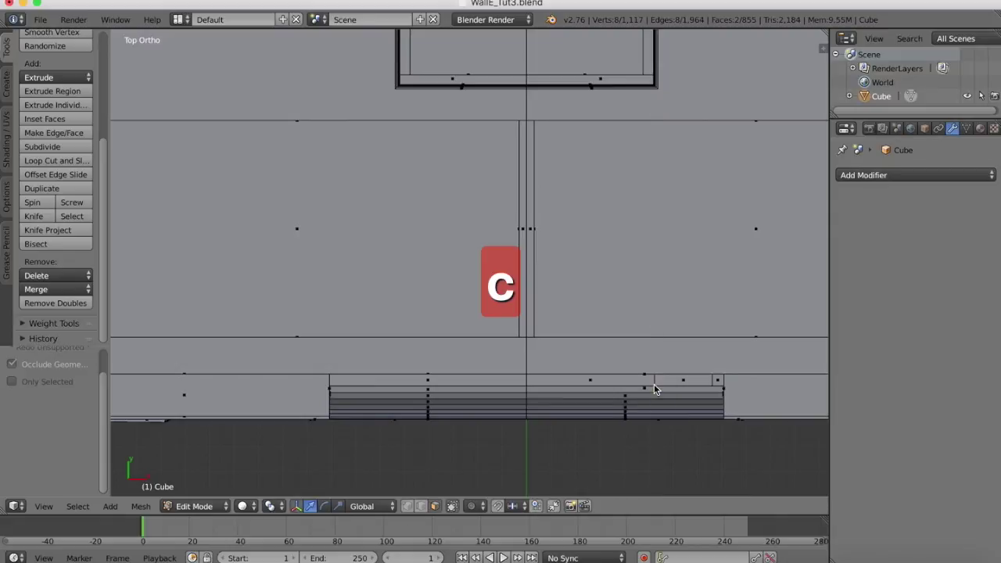
- Knife a straight angle-constrained cut across the strip close to its left end
{"action": "left_click", "coordinate": [34, 216]}
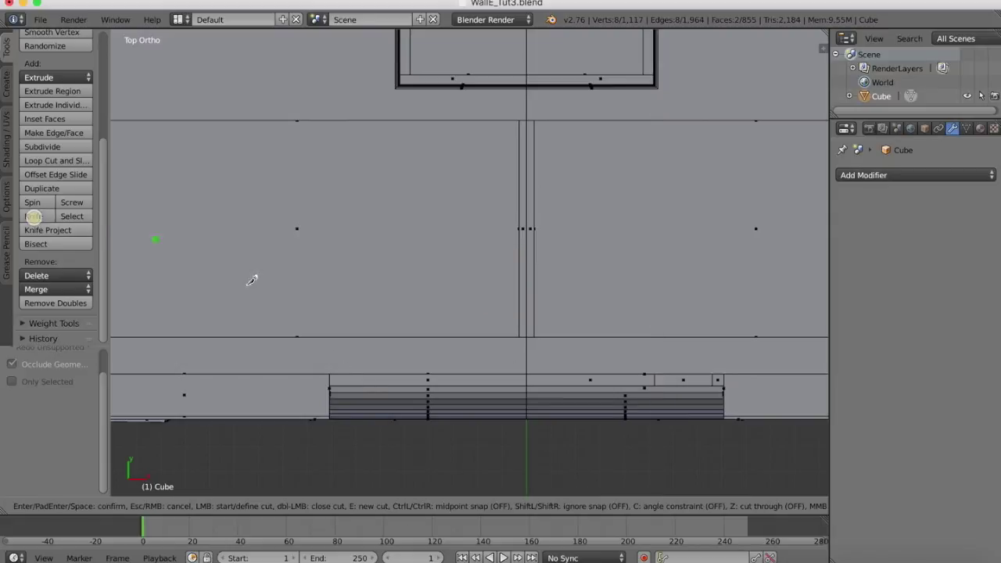
{"action": "key", "text": "c"}
{"action": "left_click", "coordinate": [336, 374]}
{"action": "left_click", "coordinate": [337, 388]}
{"action": "key", "text": "Return"}
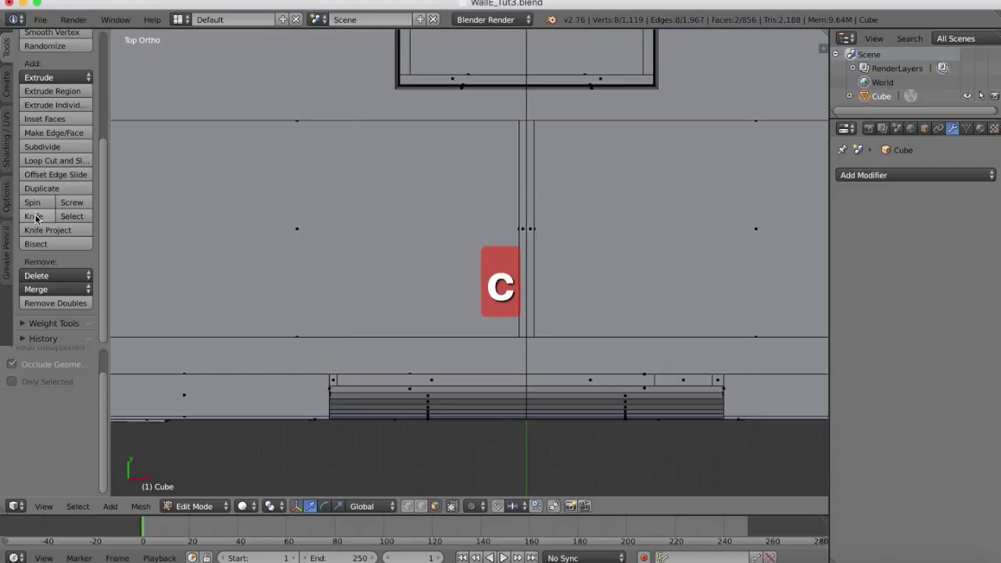
- Knife another straight cut across the strip, about a third of the way from its left end to the centre line
{"action": "left_click", "coordinate": [34, 216]}
{"action": "left_click", "coordinate": [389, 375]}
{"action": "key", "text": "c"}
{"action": "left_click", "coordinate": [390, 387]}
{"action": "key", "text": "Return"}
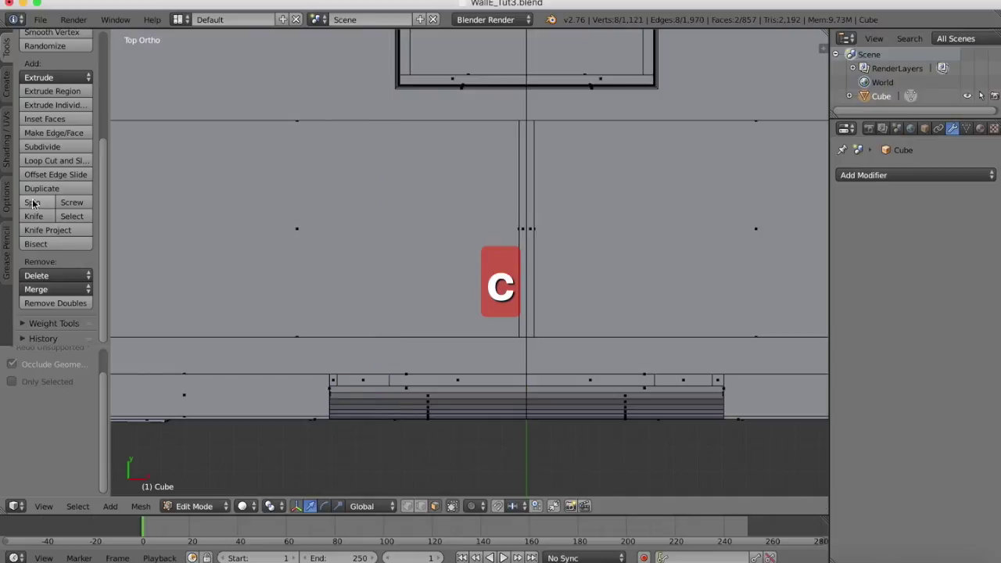
- Knife a parallel cut across the strip just inward of the previous left-side cut, leaving a narrow face between them
{"action": "left_click", "coordinate": [33, 216]}
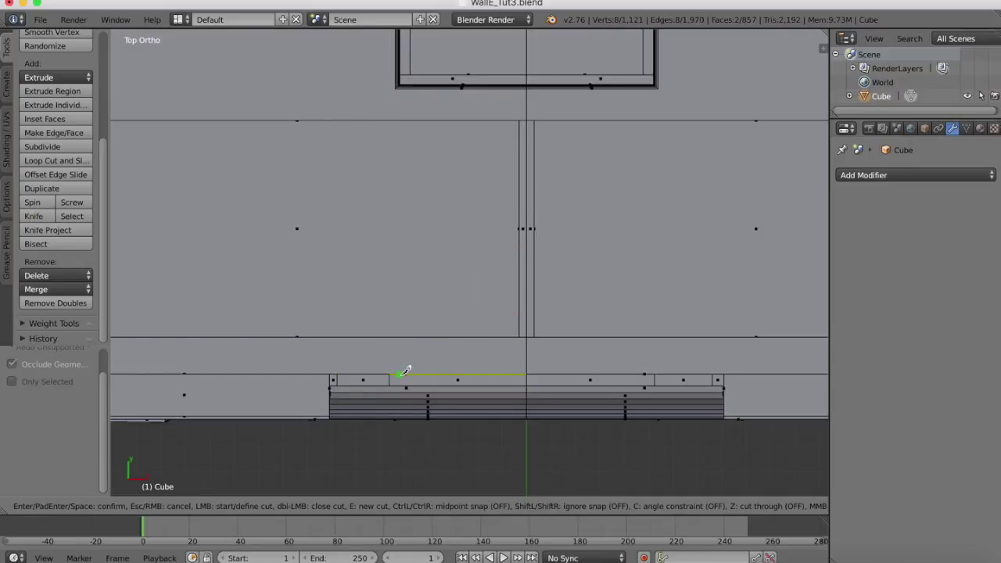
{"action": "left_click", "coordinate": [402, 374]}
{"action": "key", "text": "c"}
{"action": "left_click", "coordinate": [402, 386]}
{"action": "key", "text": "Return"}
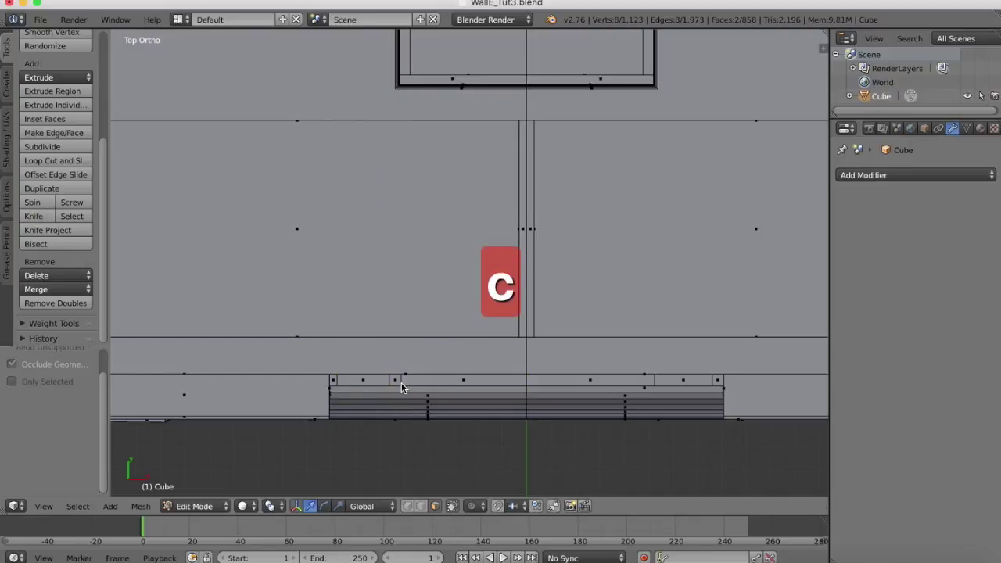
- Knife a straight angle-constrained cut across the strip about midway between the left-side pair of cuts and the centre line
{"action": "left_click", "coordinate": [33, 219]}
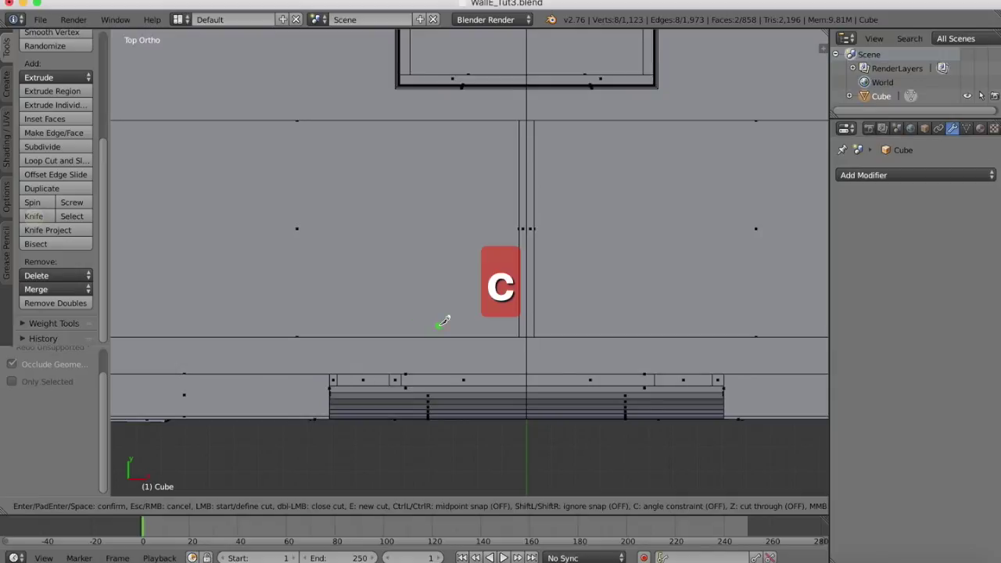
{"action": "left_click", "coordinate": [452, 374]}
{"action": "key", "text": "c"}
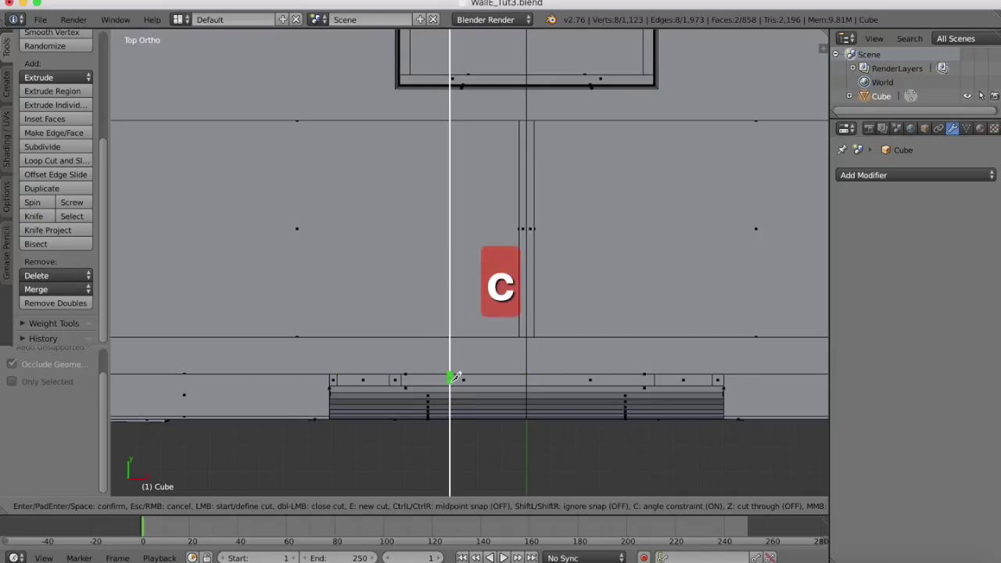
{"action": "left_click", "coordinate": [451, 386]}
{"action": "key", "text": "Return"}
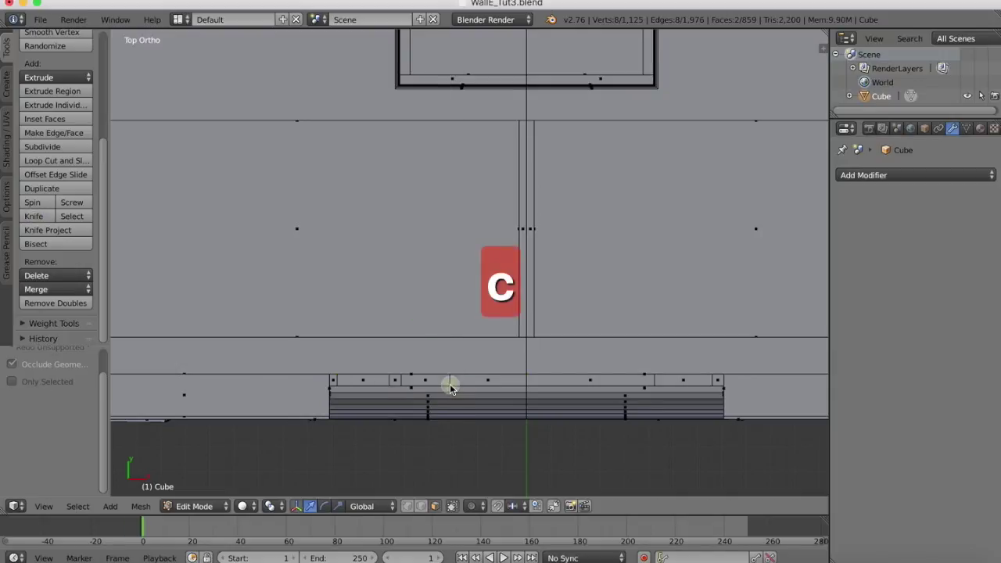
- Knife a parallel cut across the strip just inward of the last one, leaving another narrow face between them
{"action": "left_click", "coordinate": [34, 217]}
{"action": "left_click", "coordinate": [468, 372]}
{"action": "key", "text": "c"}
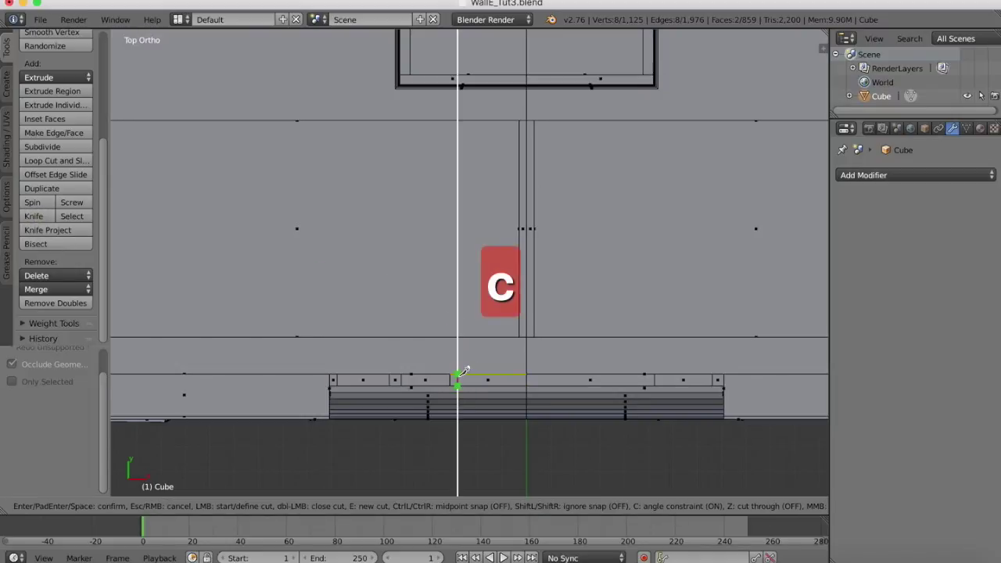
{"action": "left_click", "coordinate": [457, 380]}
{"action": "key", "text": "Return"}
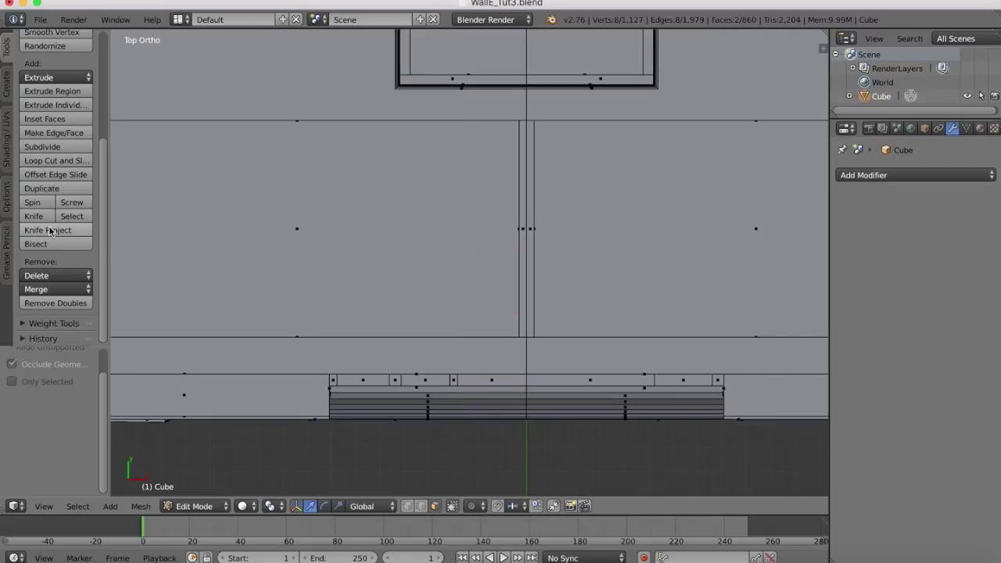
- Knife a straight angle-constrained cut across the strip just left of the centre line
{"action": "left_click", "coordinate": [43, 219]}
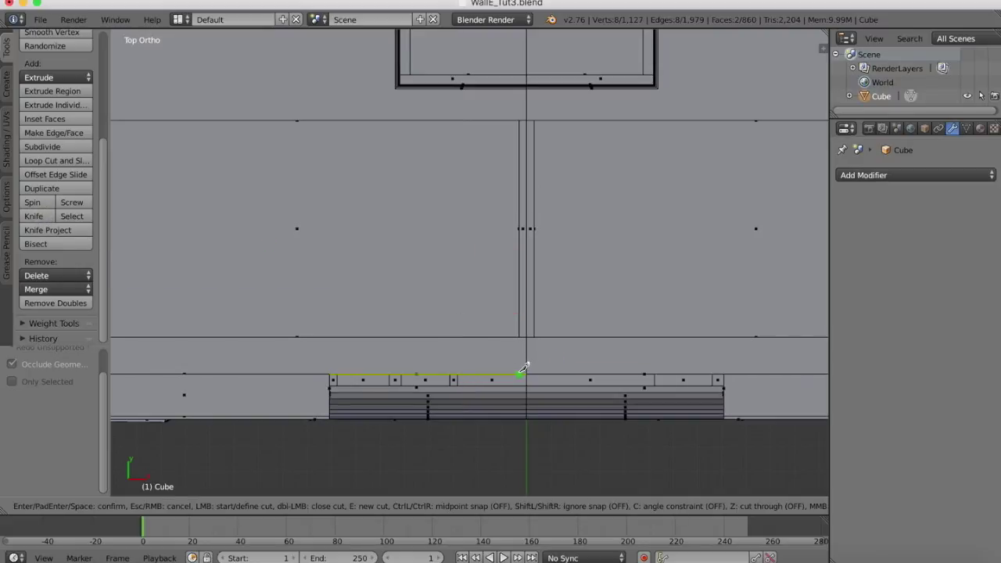
{"action": "left_click", "coordinate": [519, 374]}
{"action": "key", "text": "c"}
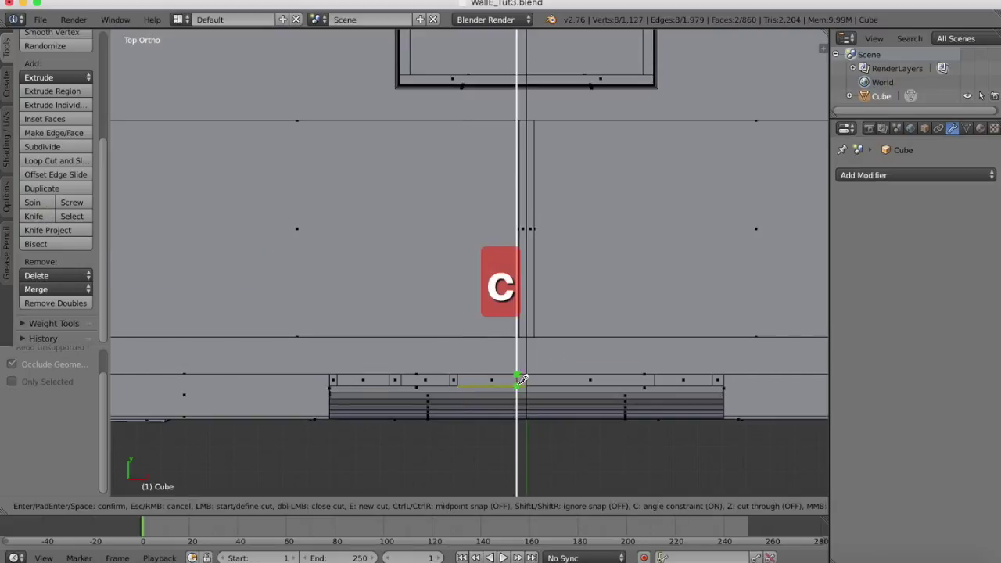
{"action": "left_click", "coordinate": [518, 387]}
{"action": "key", "text": "Return"}
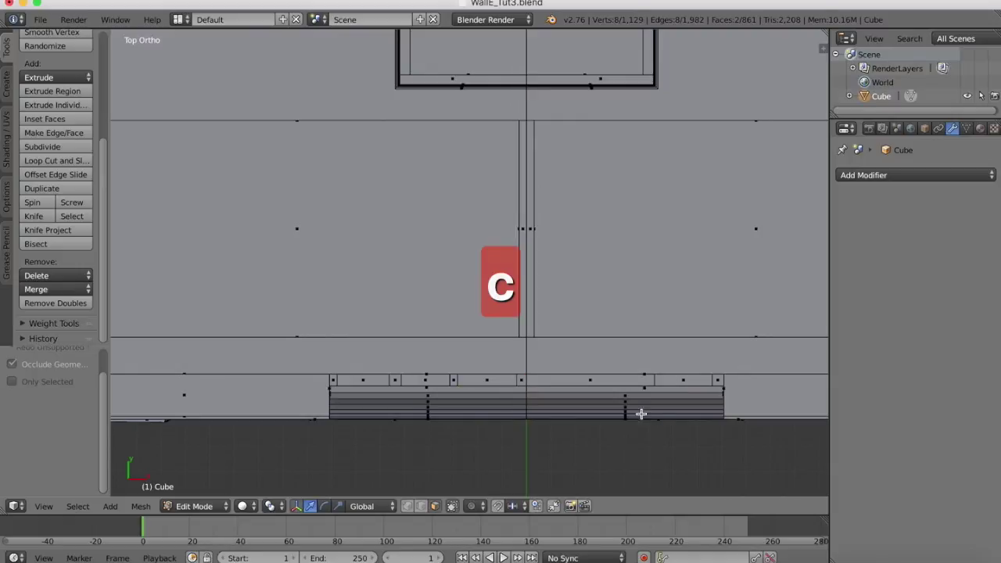
- Extrude the strip's four block faces slightly upward: three left of the centre line and one near the right end
{"action": "middle_click_drag", "start_coordinate": [619, 316], "coordinate": [613, 345]}
{"action": "scroll", "coordinate": [613, 346], "scroll_direction": "down", "scroll_amount": 8}
{"action": "scroll", "coordinate": [612, 346], "scroll_direction": "down", "scroll_amount": 4}
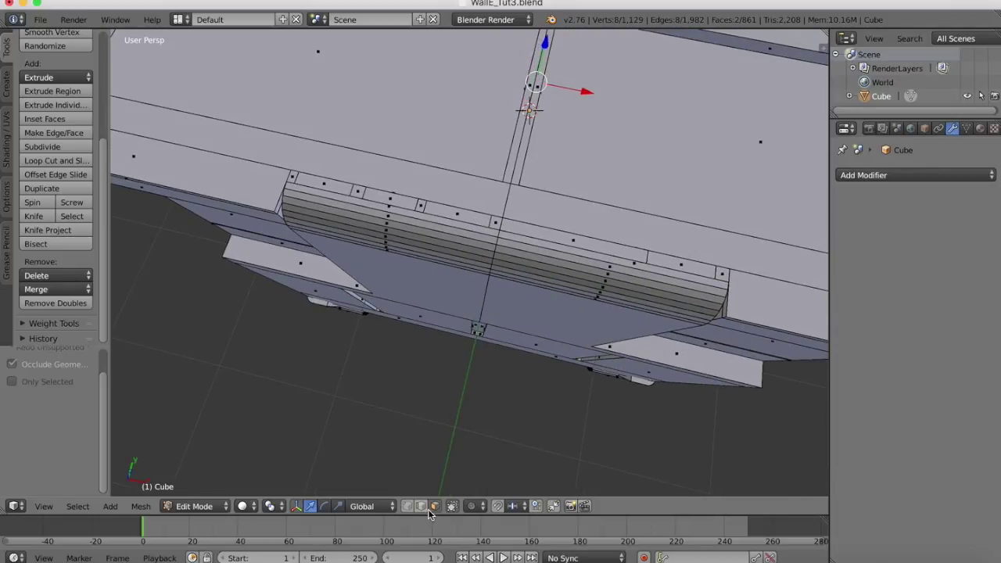
{"action": "right_click", "coordinate": [328, 185]}
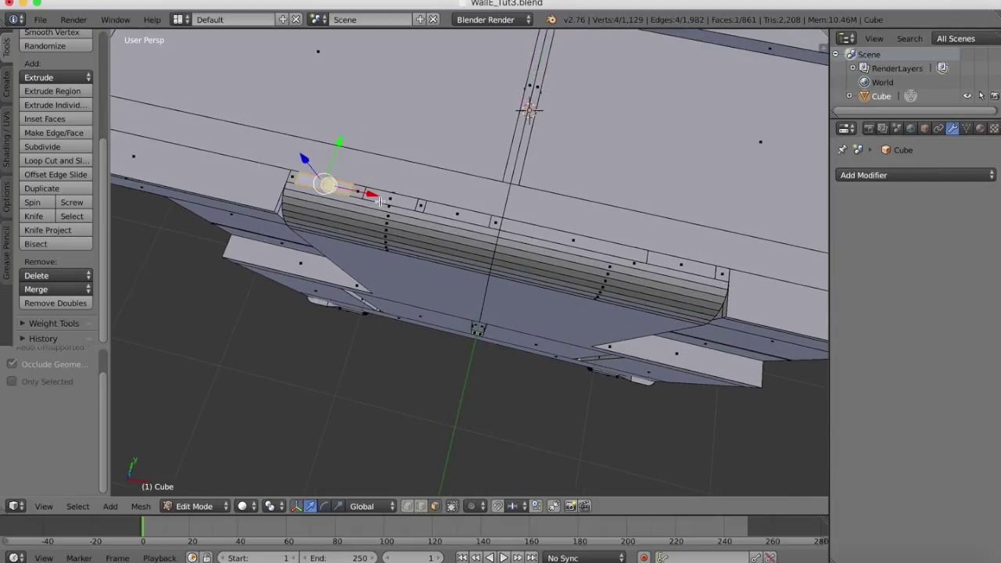
{"action": "right_click", "coordinate": [394, 197], "text": "shift"}
{"action": "right_click", "coordinate": [467, 216], "text": "shift"}
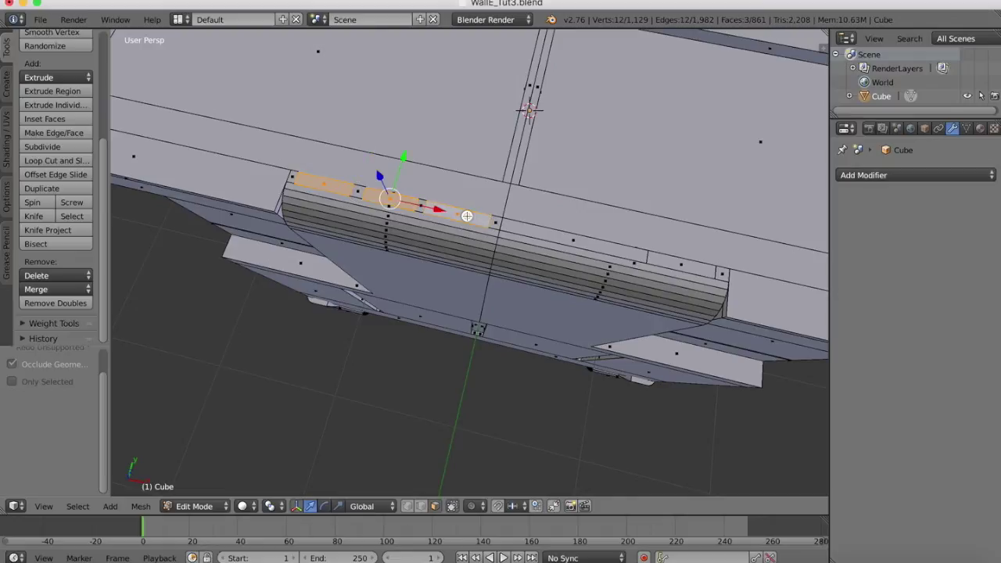
{"action": "right_click", "coordinate": [691, 268], "text": "shift"}
{"action": "scroll", "coordinate": [652, 421], "scroll_direction": "down", "scroll_amount": 4, "text": "ctrl"}
{"action": "scroll", "coordinate": [651, 421], "scroll_direction": "down", "scroll_amount": 8}
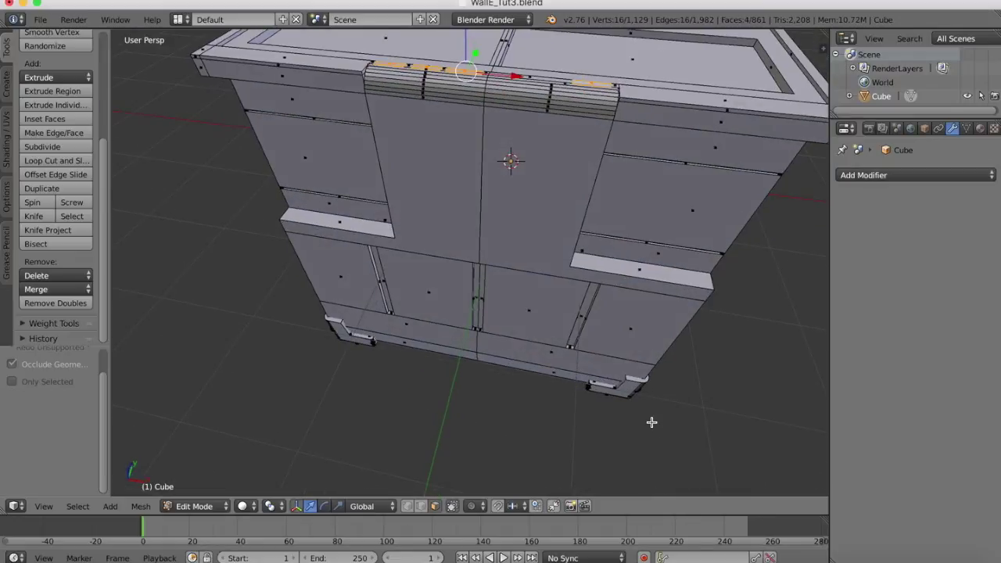
{"action": "key", "text": "e"}
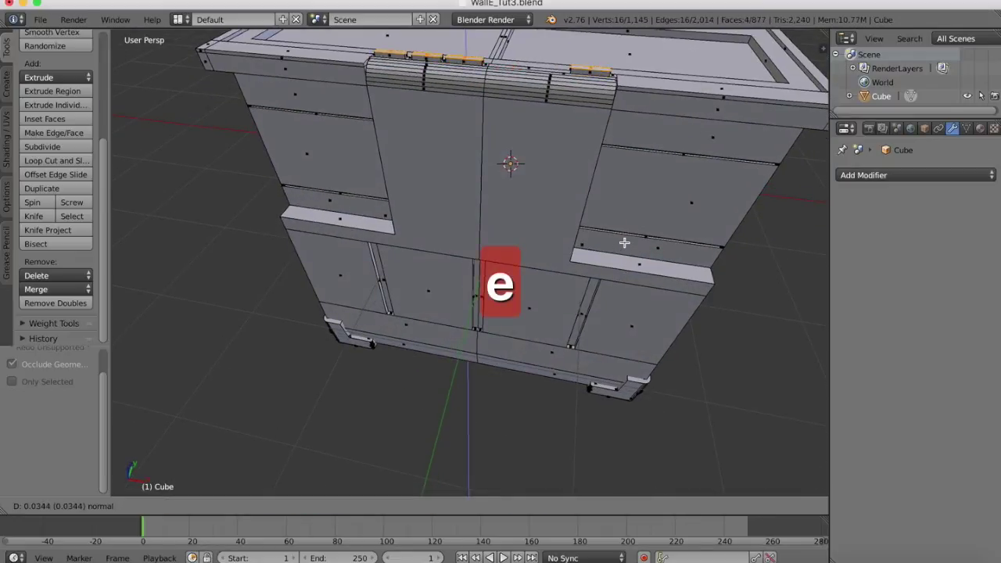
{"action": "left_click", "coordinate": [627, 238]}
- Raise the extruded faces by 0.064 along Z and lower them again by 0.011
{"action": "scroll", "coordinate": [590, 225], "scroll_direction": "down", "scroll_amount": 8}
{"action": "scroll", "coordinate": [557, 177], "scroll_direction": "down", "scroll_amount": 10}
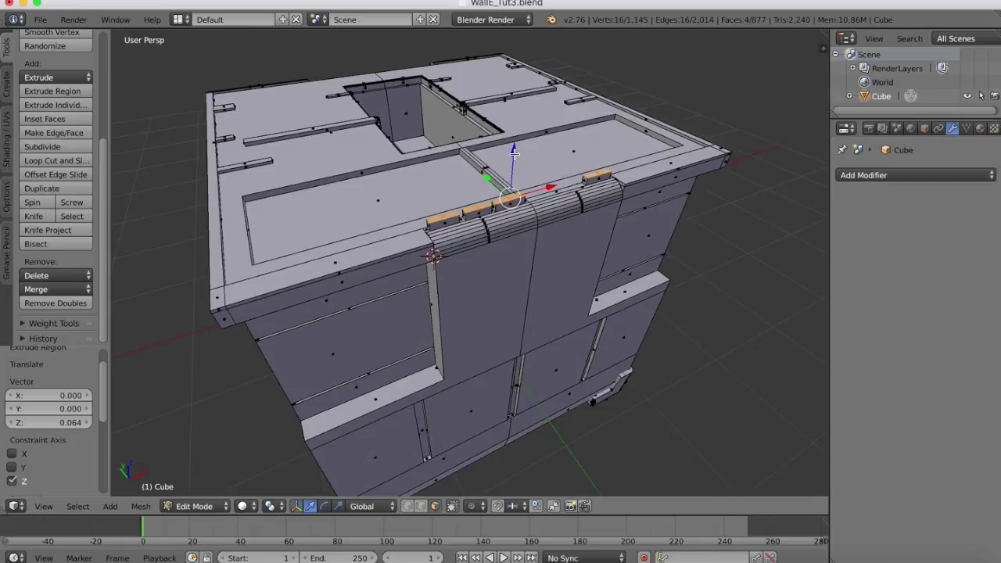
{"action": "left_click_drag", "start_coordinate": [513, 154], "coordinate": [513, 156]}
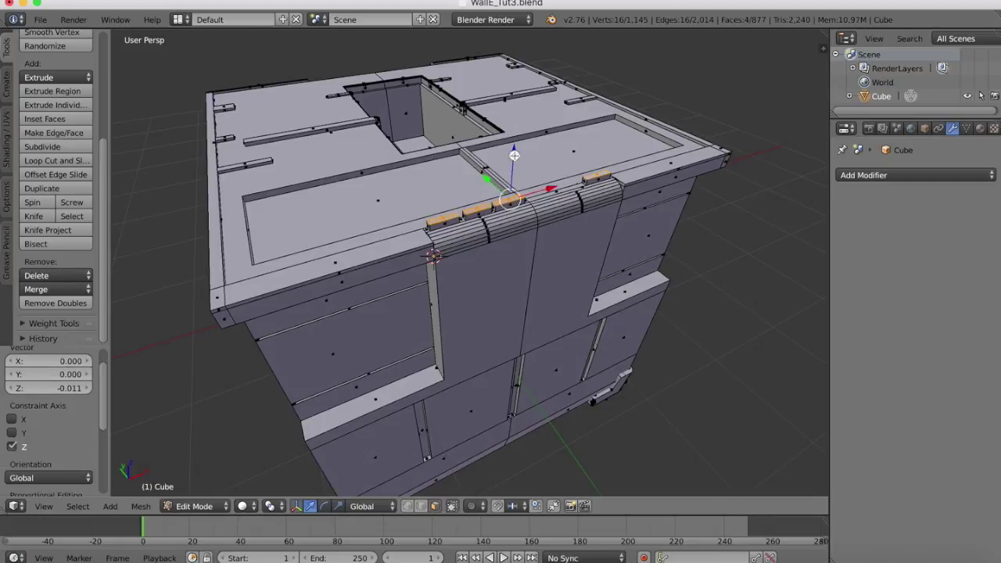
- Bevel the upper front edges of the four raised blocks with an amount of 0.010 and 4 segments
{"action": "left_click", "coordinate": [421, 506]}
{"action": "right_click", "coordinate": [443, 226]}
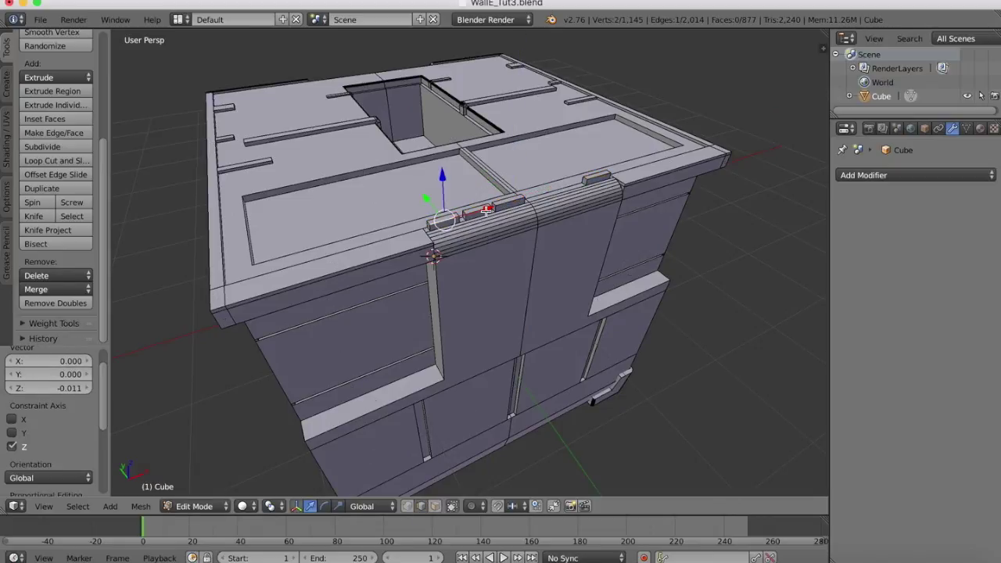
{"action": "right_click", "coordinate": [595, 181]}
{"action": "right_click", "coordinate": [510, 202], "text": "shift"}
{"action": "right_click", "coordinate": [478, 209], "text": "shift"}
{"action": "right_click", "coordinate": [442, 220], "text": "shift"}
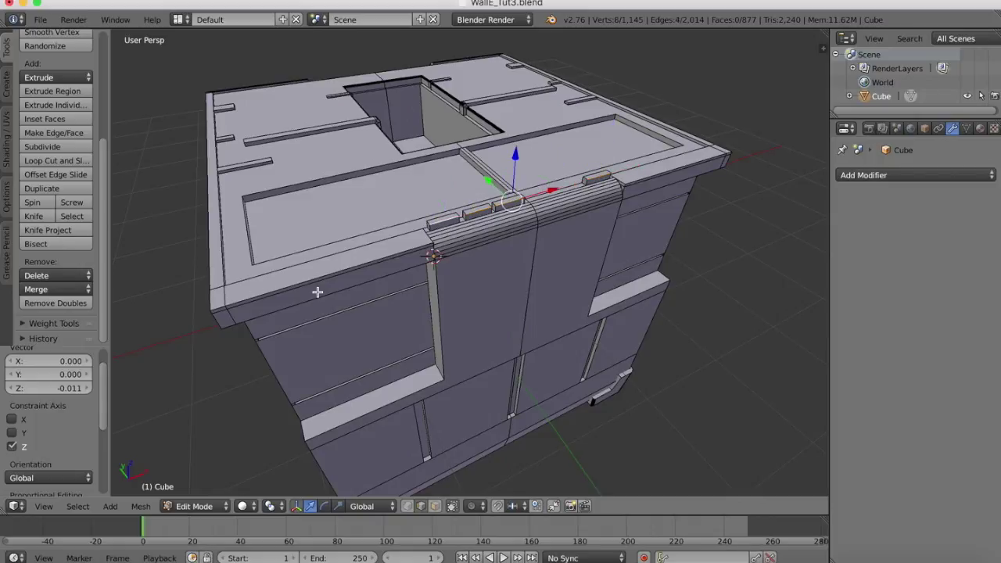
{"action": "key", "text": "ctrl+b"}
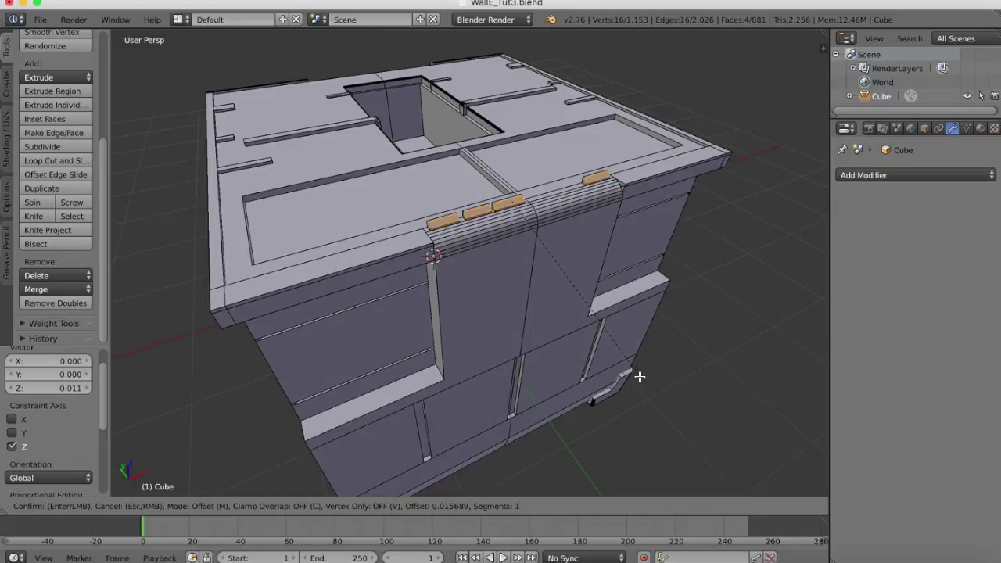
{"action": "left_click", "coordinate": [639, 377]}
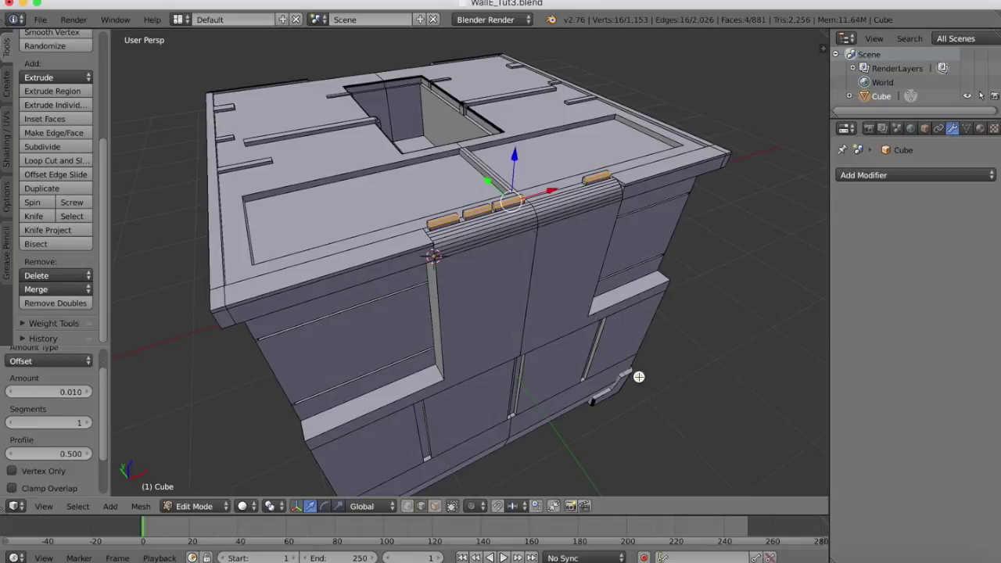
{"action": "left_click", "coordinate": [89, 423]}
{"action": "left_click", "coordinate": [89, 423]}
{"action": "left_click", "coordinate": [88, 423]}
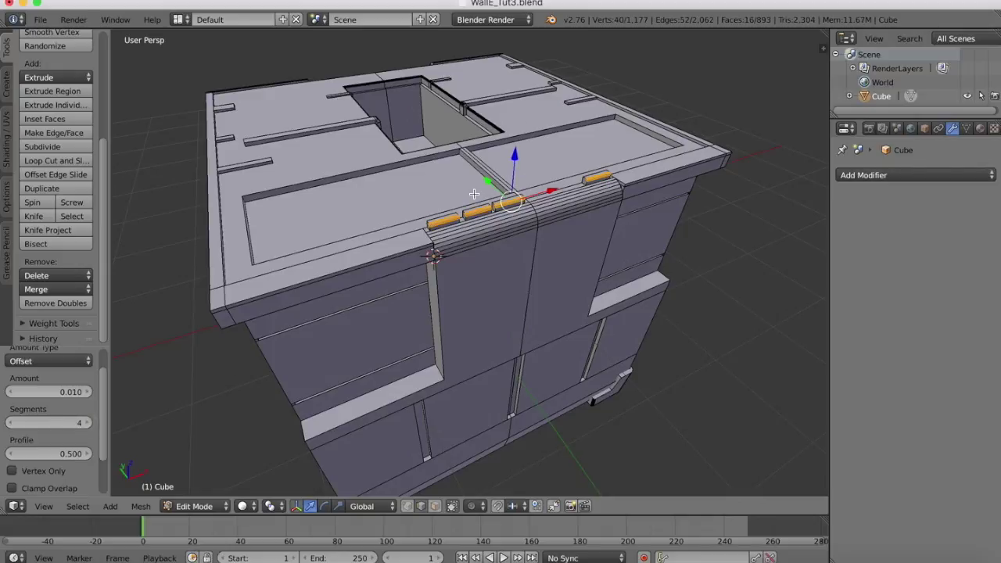
- Inspect the body in Object Mode, compare its front with the walle basic.jpg reference image, and return to Blender
{"action": "scroll", "coordinate": [475, 194], "scroll_direction": "up", "scroll_amount": 3}
{"action": "middle_click_drag", "start_coordinate": [474, 194], "coordinate": [474, 194]}
{"action": "left_click", "coordinate": [194, 507]}
{"action": "left_click", "coordinate": [203, 489]}
{"action": "scroll", "coordinate": [360, 325], "scroll_direction": "down", "scroll_amount": 6}
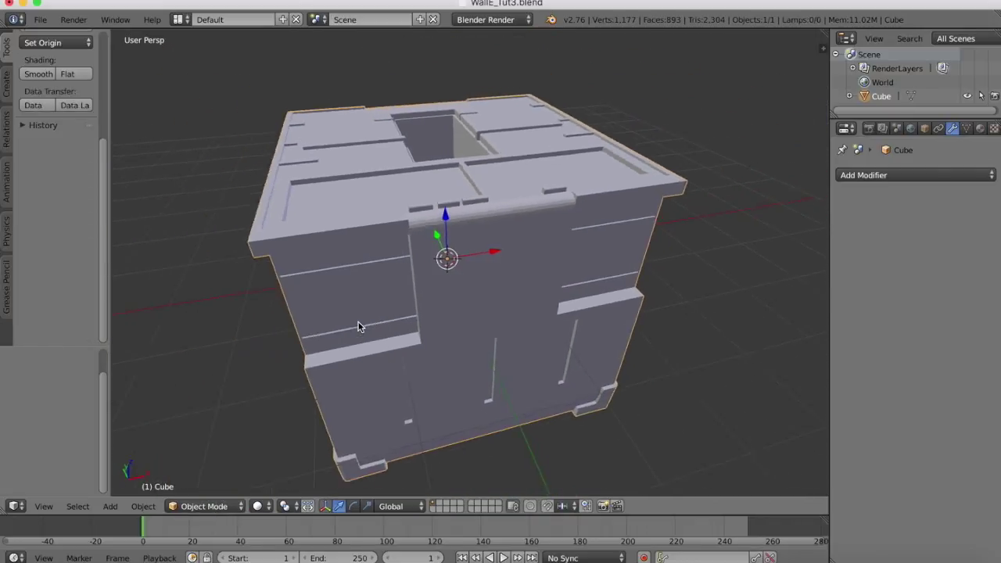
{"action": "middle_click_drag", "start_coordinate": [359, 326], "coordinate": [360, 324]}
{"action": "left_click", "coordinate": [800, 557]}
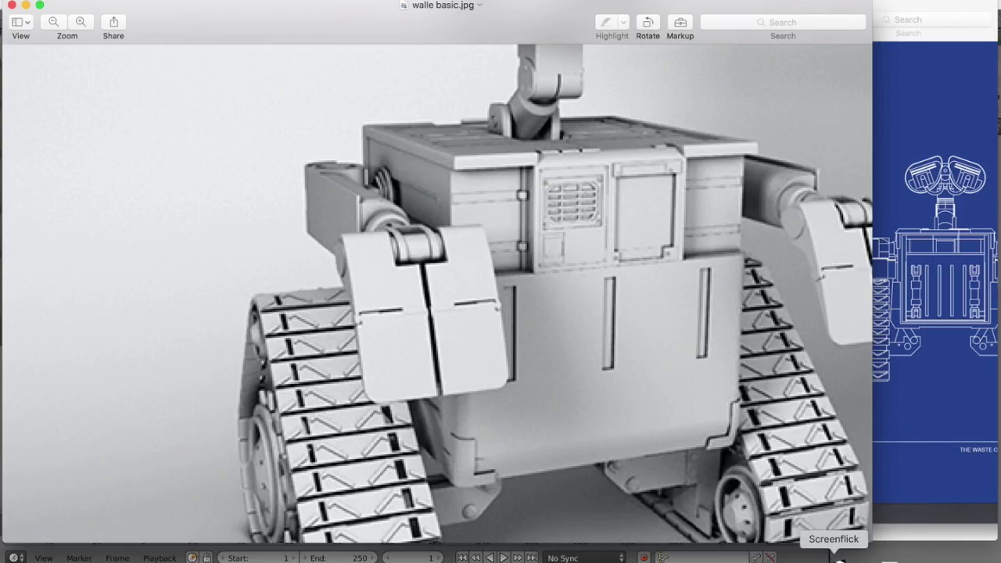
{"action": "left_click", "coordinate": [779, 557]}
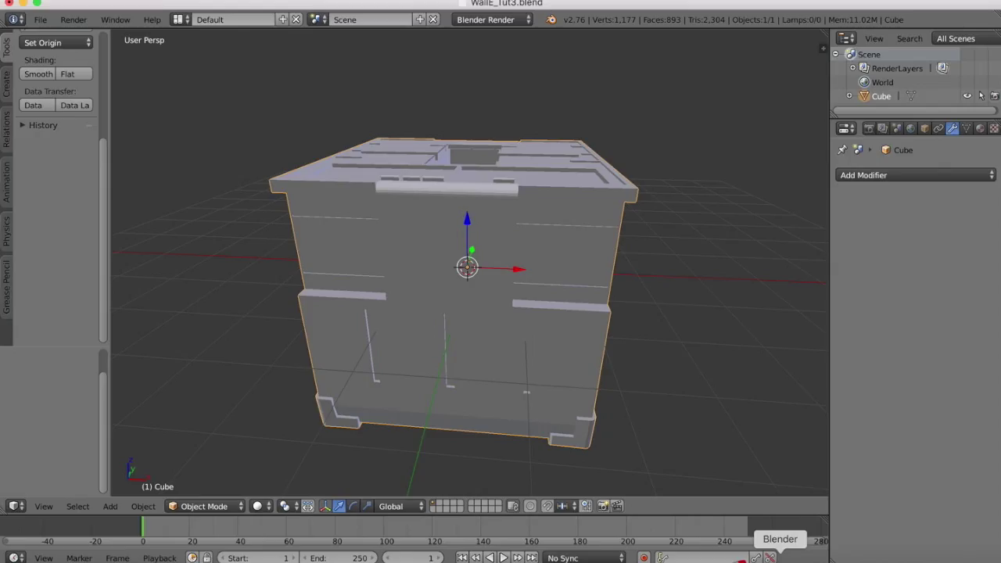
- Set the view to front orthographic and put the body in Edit Mode
{"action": "left_click", "coordinate": [44, 506]}
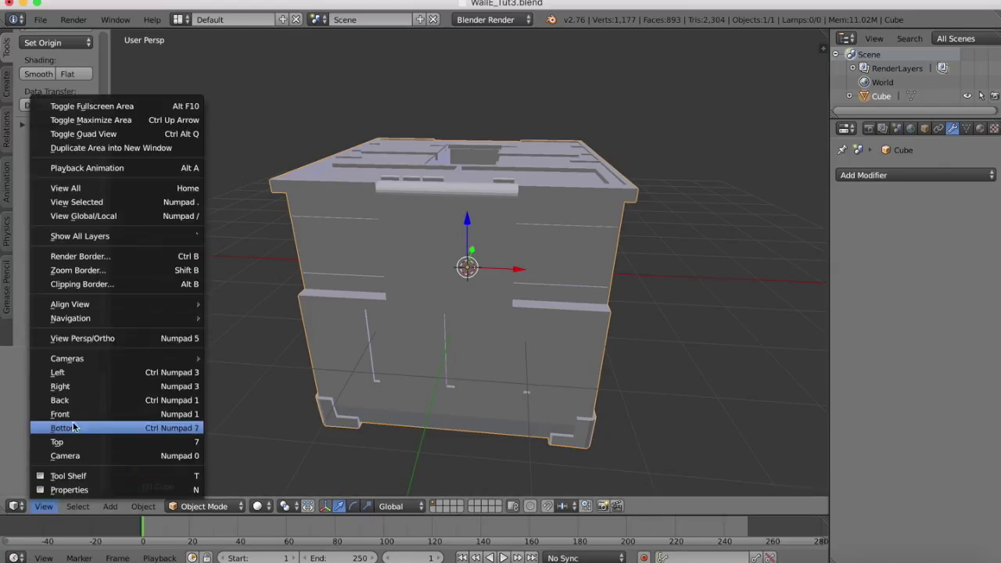
{"action": "left_click", "coordinate": [62, 414]}
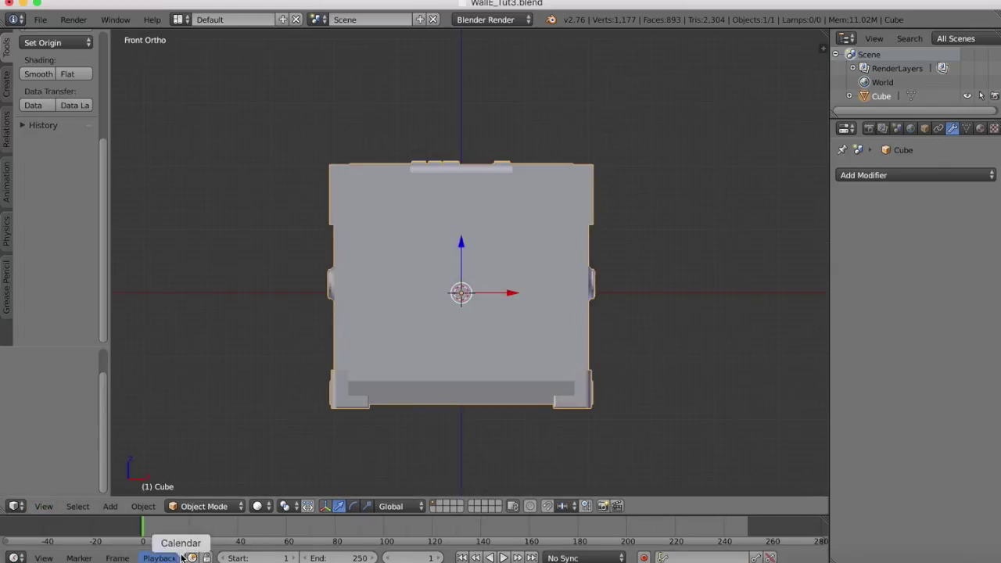
{"action": "left_click", "coordinate": [188, 507]}
{"action": "left_click", "coordinate": [205, 473]}
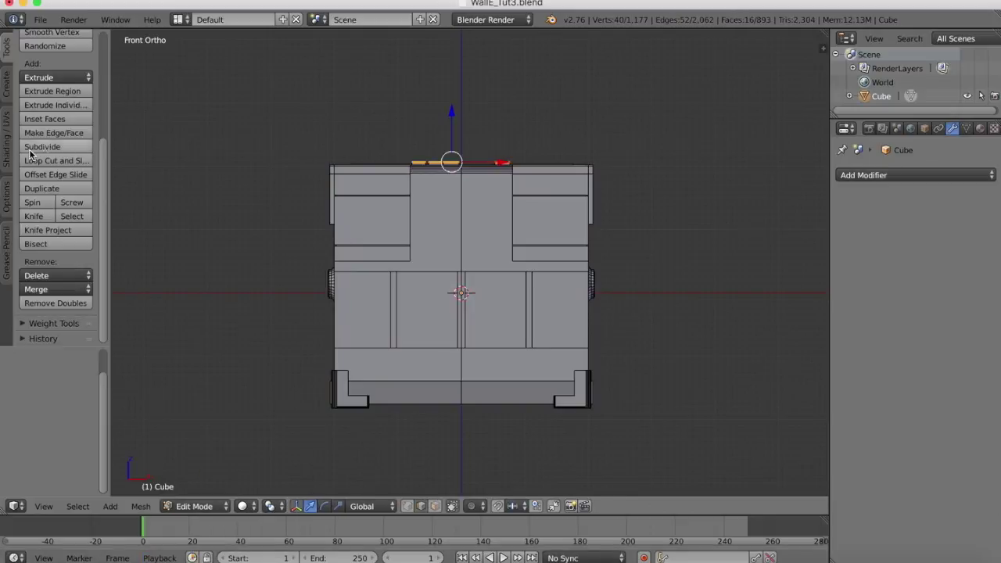
{"action": "left_click", "coordinate": [34, 217]}
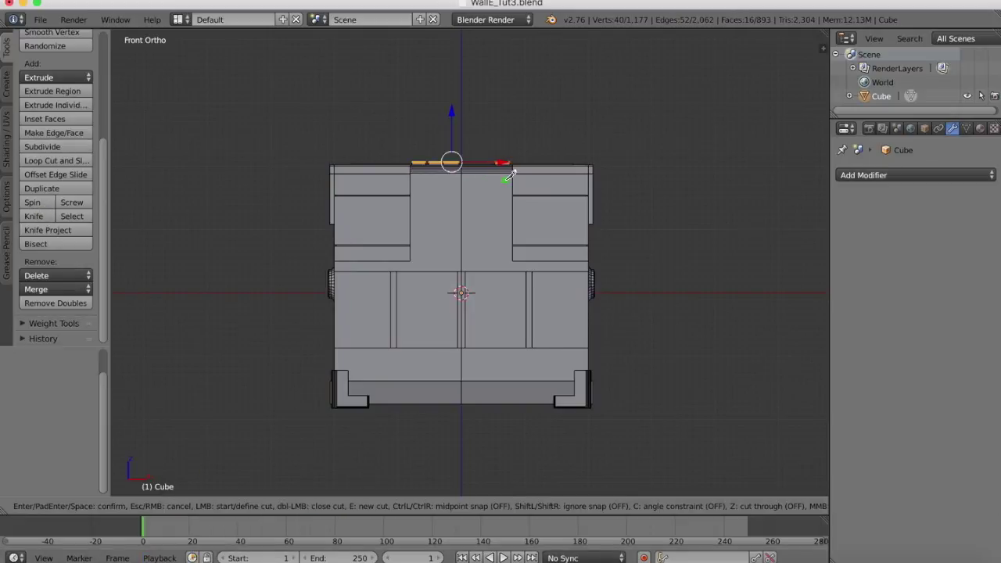
{"action": "scroll", "coordinate": [510, 173], "scroll_direction": "up", "scroll_amount": 3}
{"action": "scroll", "coordinate": [510, 173], "scroll_direction": "up", "scroll_amount": 2}
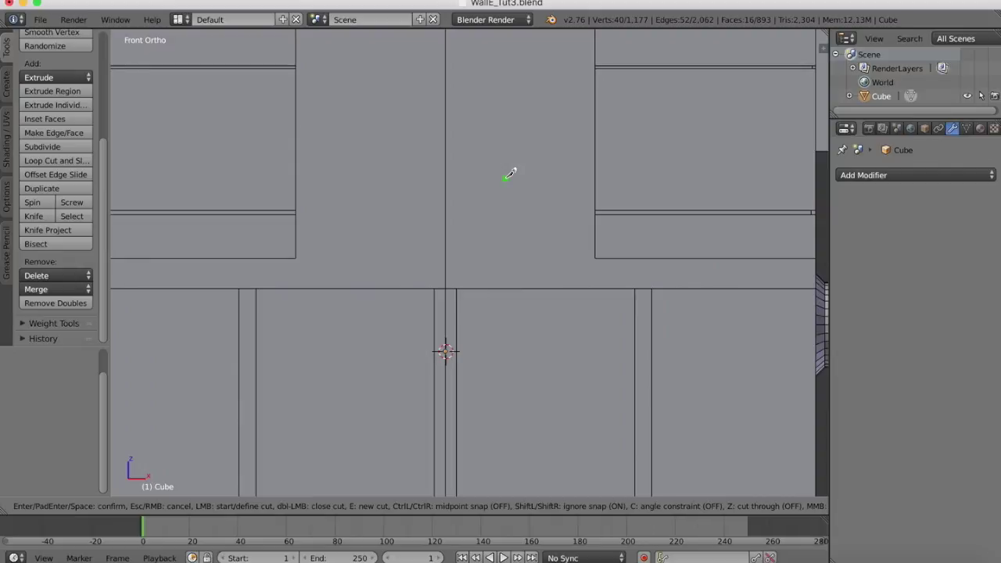
{"action": "scroll", "coordinate": [510, 173], "scroll_direction": "up", "scroll_amount": 1}
{"action": "scroll", "coordinate": [511, 173], "scroll_direction": "up", "scroll_amount": 2, "text": "shift"}
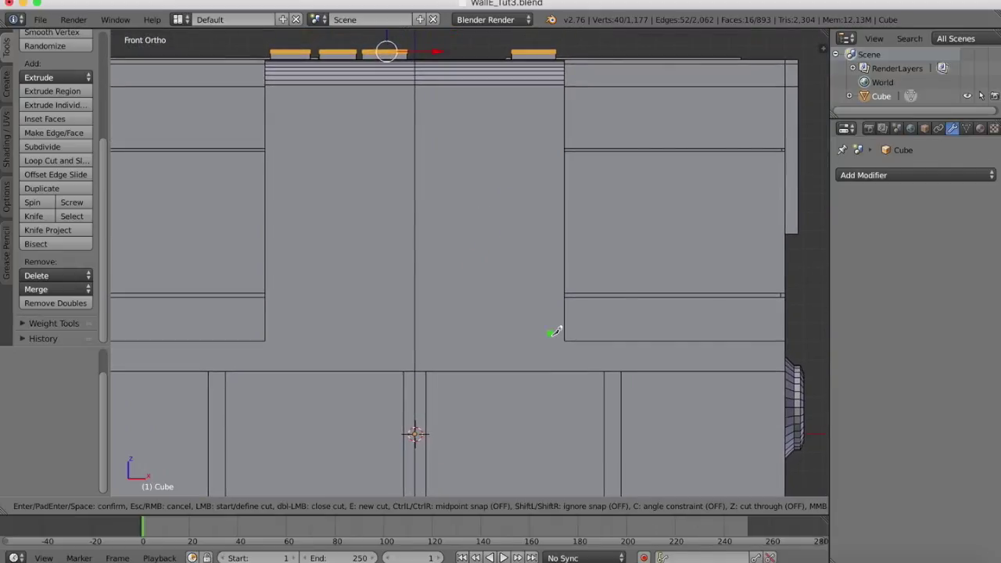
{"action": "left_click", "coordinate": [429, 98]}
{"action": "key", "text": "Escape"}
- Knife-cut a closed, angle-constrained panel outline with two notched lower corners into the central front face, just right of the centre line
{"action": "left_click", "coordinate": [35, 215]}
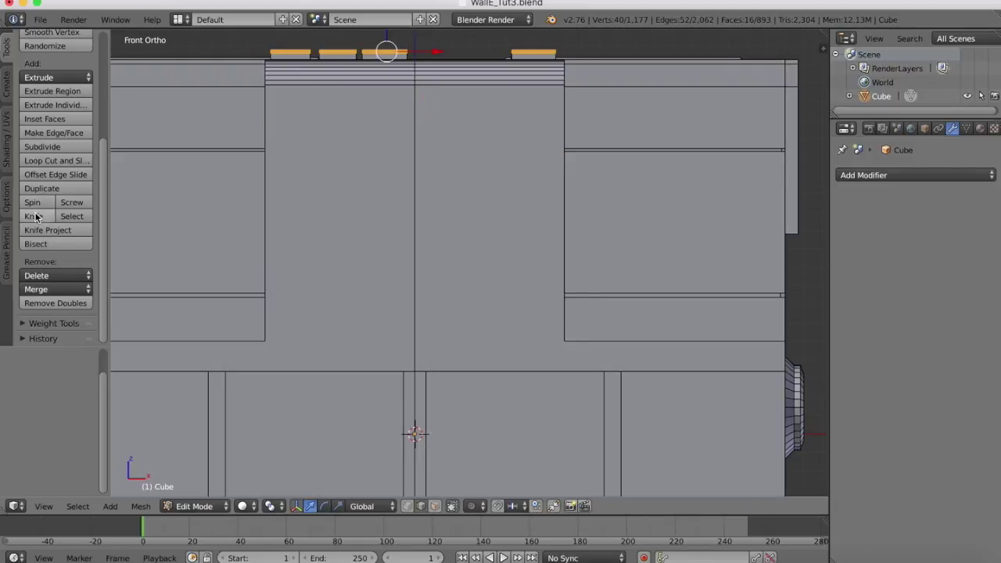
{"action": "left_click", "coordinate": [426, 142]}
{"action": "key", "text": "c"}
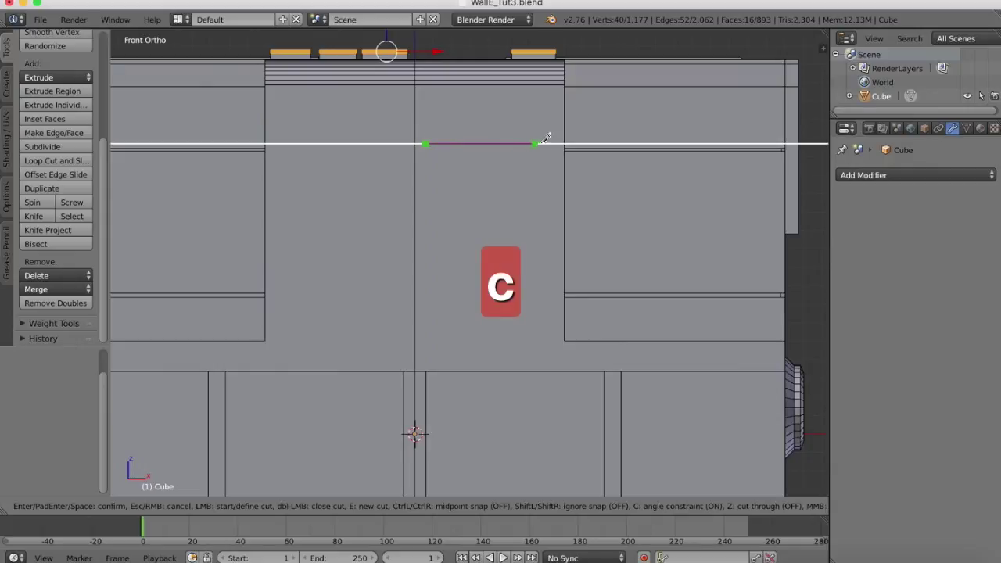
{"action": "left_click", "coordinate": [554, 143]}
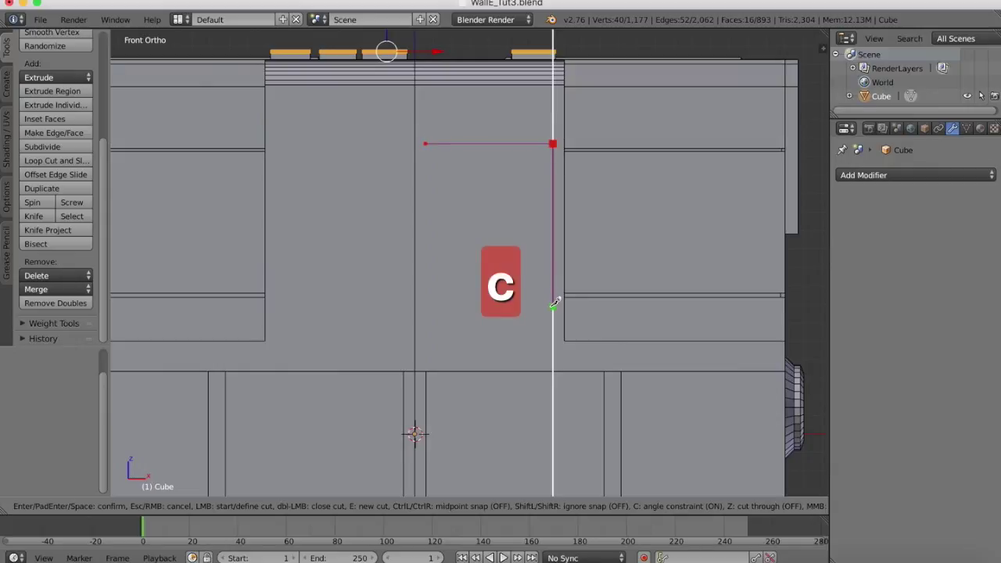
{"action": "left_click", "coordinate": [553, 306]}
{"action": "left_click", "coordinate": [527, 307]}
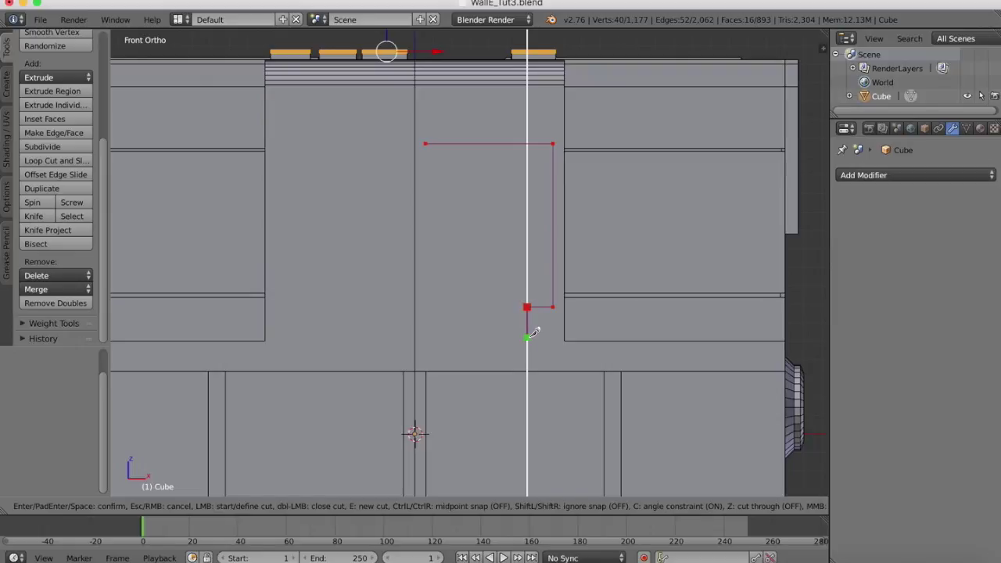
{"action": "left_click", "coordinate": [527, 337]}
{"action": "left_click", "coordinate": [439, 337]}
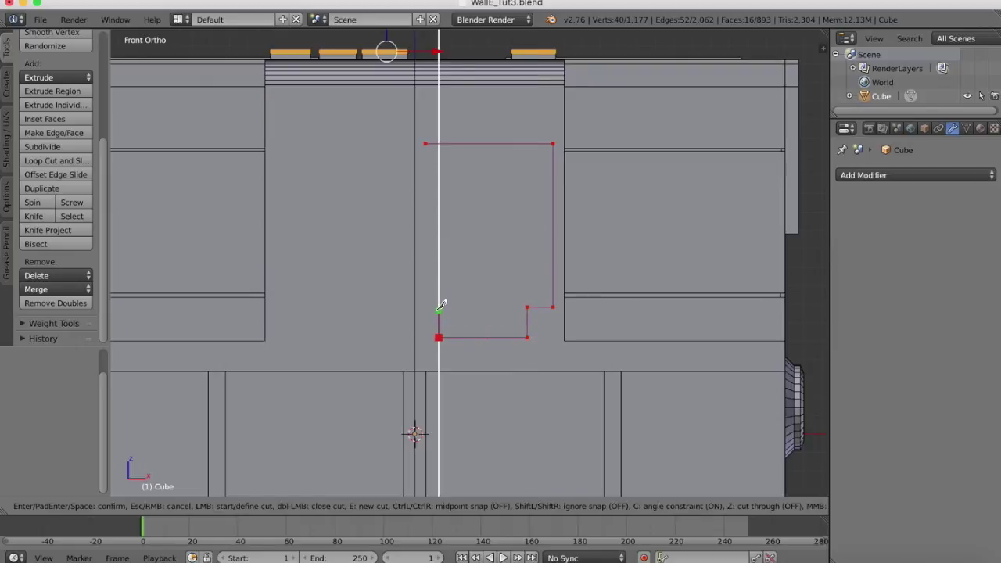
{"action": "left_click", "coordinate": [438, 309]}
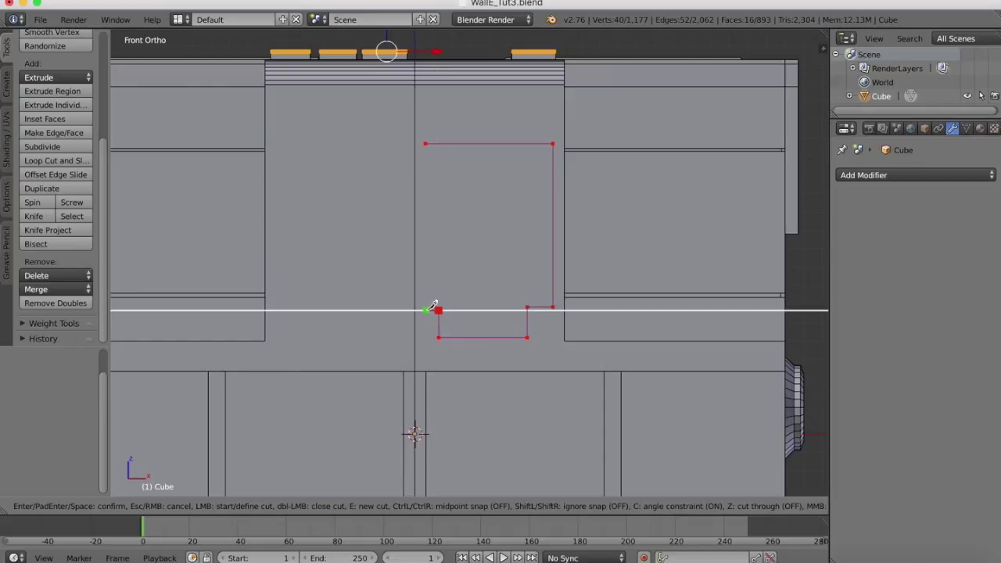
{"action": "left_click", "coordinate": [429, 308]}
{"action": "left_click", "coordinate": [426, 143]}
{"action": "key", "text": "Return"}
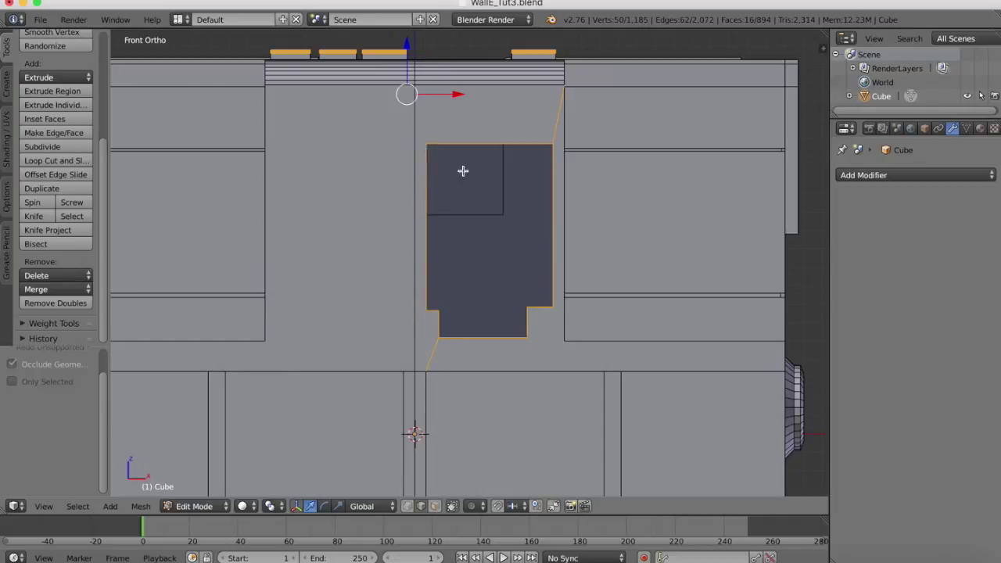
- Deselect the two stray diagonal edges and fill the remaining outline with a face
{"action": "left_click", "coordinate": [425, 511]}
{"action": "right_click", "coordinate": [431, 361], "text": "shift"}
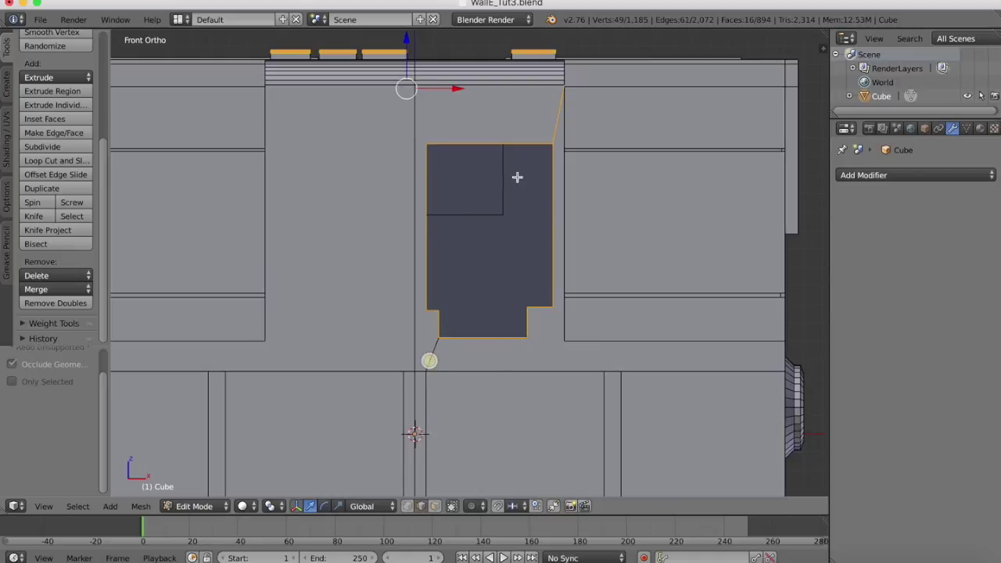
{"action": "right_click", "coordinate": [556, 115], "text": "shift"}
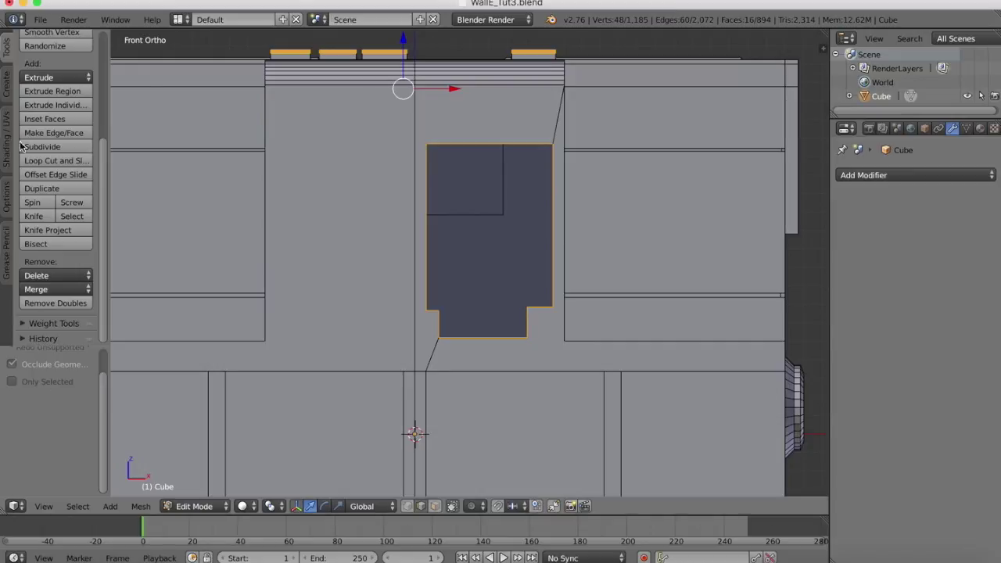
{"action": "left_click", "coordinate": [53, 134]}
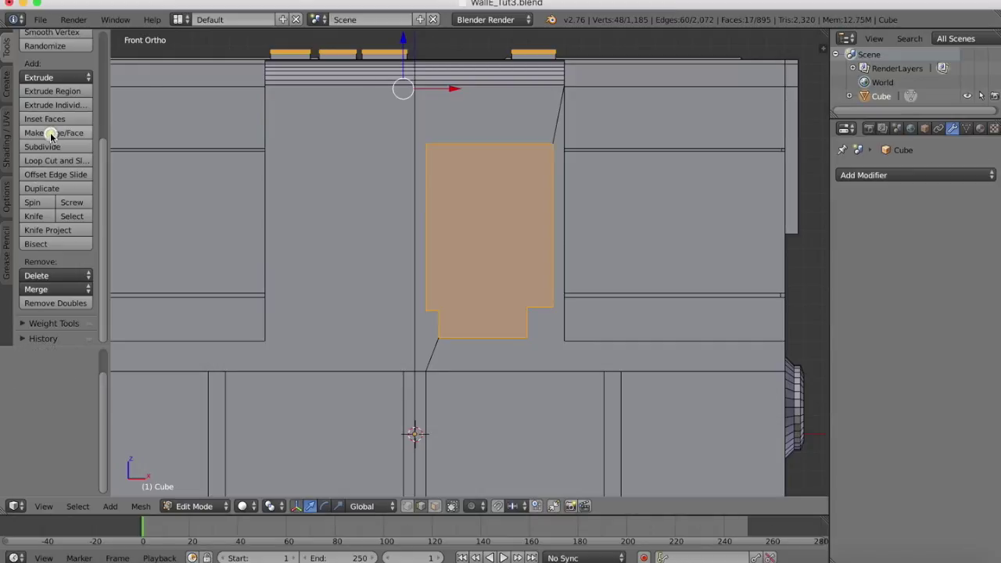
- Select only the notched panel face and extrude it 0.083 into the body
{"action": "left_click", "coordinate": [436, 506]}
{"action": "right_click", "coordinate": [515, 272]}
{"action": "middle_click_drag", "start_coordinate": [515, 272], "coordinate": [514, 273]}
{"action": "scroll", "coordinate": [515, 273], "scroll_direction": "down", "scroll_amount": 6}
{"action": "scroll", "coordinate": [515, 273], "scroll_direction": "right", "scroll_amount": 3}
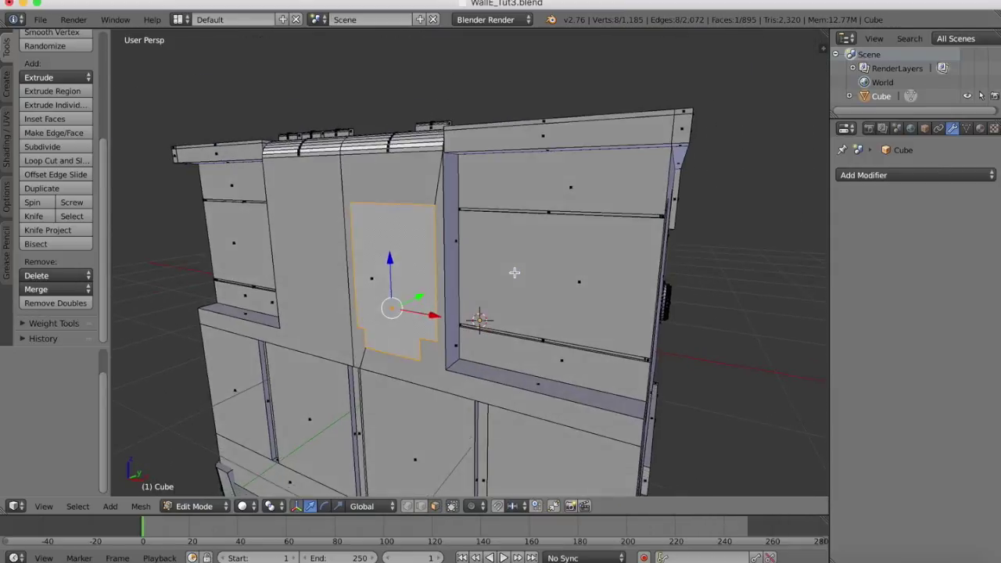
{"action": "key", "text": "e"}
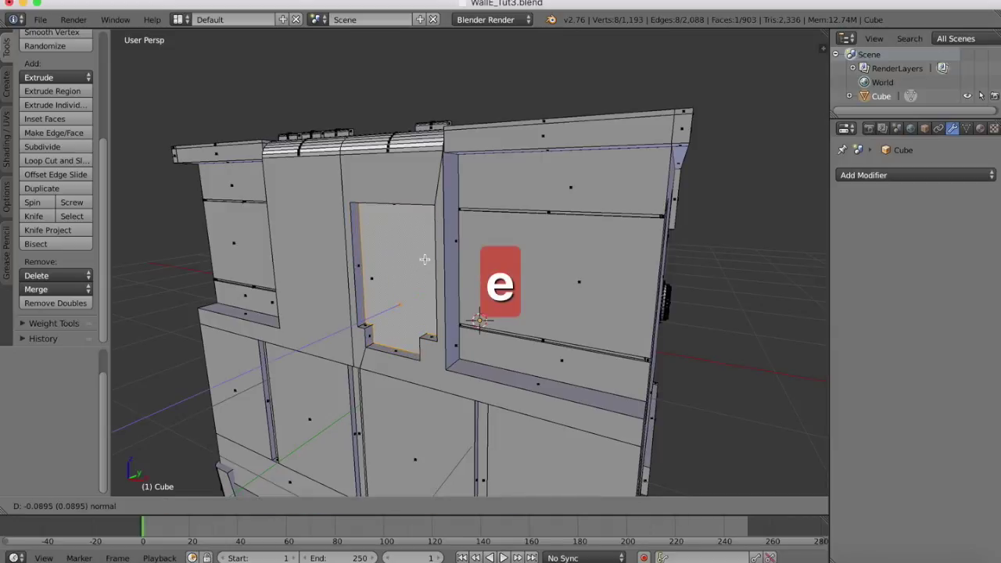
{"action": "left_click", "coordinate": [425, 259]}
{"action": "scroll", "coordinate": [425, 259], "scroll_direction": "right", "scroll_amount": 3}
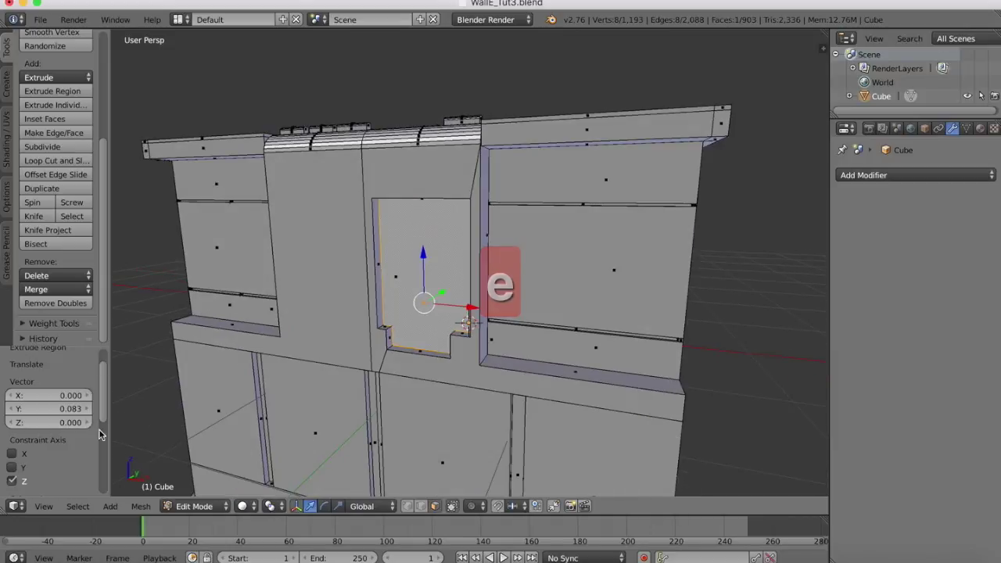
- Compare the recessed panel with the walle basic.jpg reference image, then return to Blender and inspect the recess
{"action": "left_click", "coordinate": [43, 506]}
{"action": "left_click", "coordinate": [35, 507]}
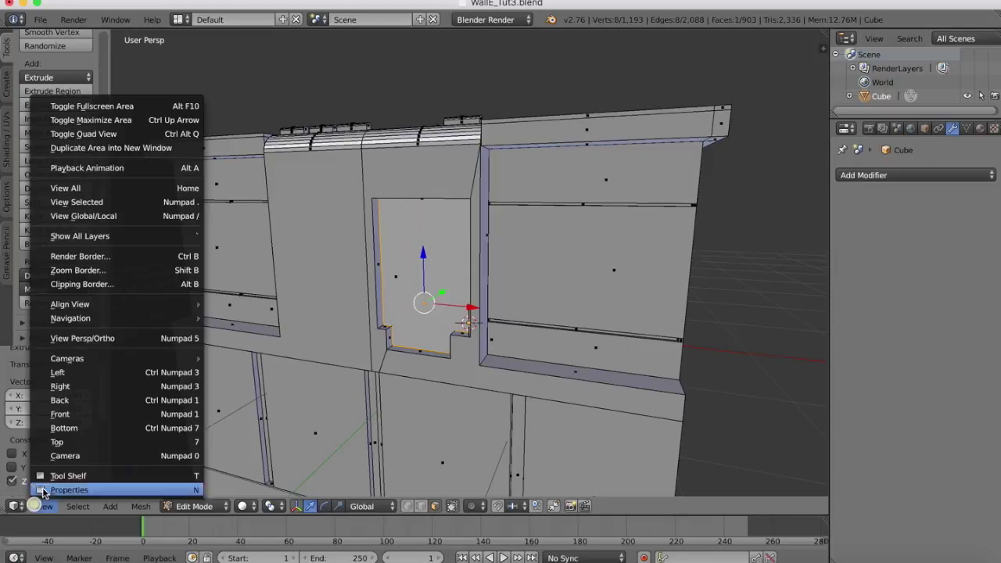
{"action": "left_click", "coordinate": [63, 415]}
{"action": "scroll", "coordinate": [467, 222], "scroll_direction": "up", "scroll_amount": 5}
{"action": "scroll", "coordinate": [467, 221], "scroll_direction": "up", "scroll_amount": 5, "text": "shift"}
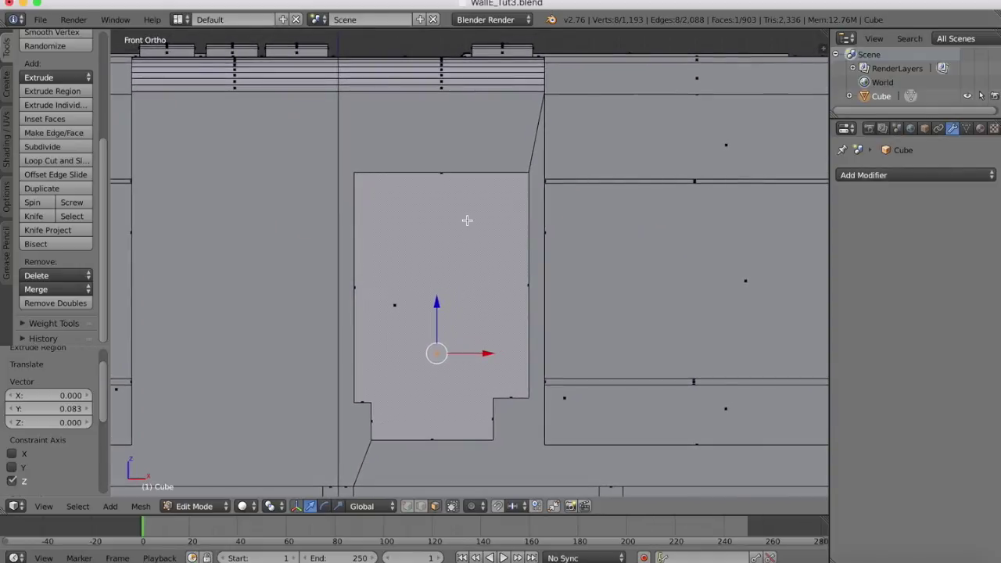
{"action": "left_click", "coordinate": [831, 560]}
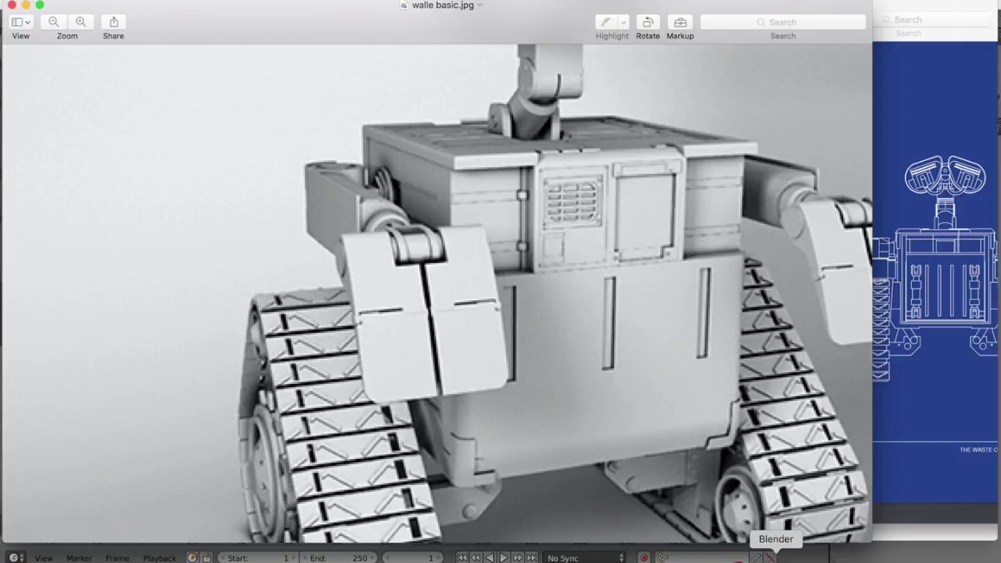
{"action": "left_click", "coordinate": [776, 561]}
{"action": "scroll", "coordinate": [423, 193], "scroll_direction": "down", "scroll_amount": 3}
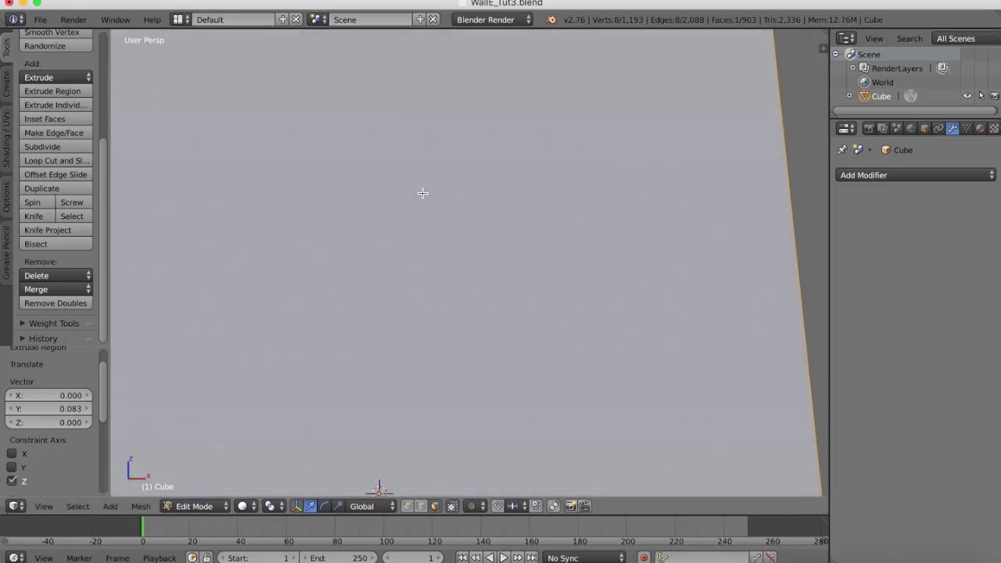
{"action": "scroll", "coordinate": [413, 246], "scroll_direction": "down", "scroll_amount": 5}
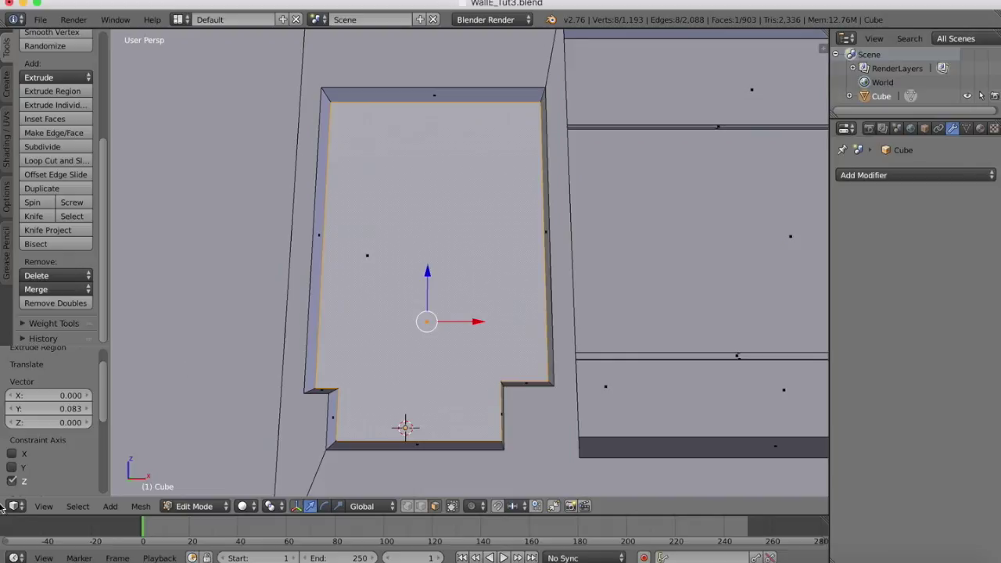
- In front orthographic view, knife-cut a straight-sided rectangular strip directly above the recessed panel, starting and ending at its upper corners
{"action": "left_click", "coordinate": [44, 506]}
{"action": "left_click", "coordinate": [65, 414]}
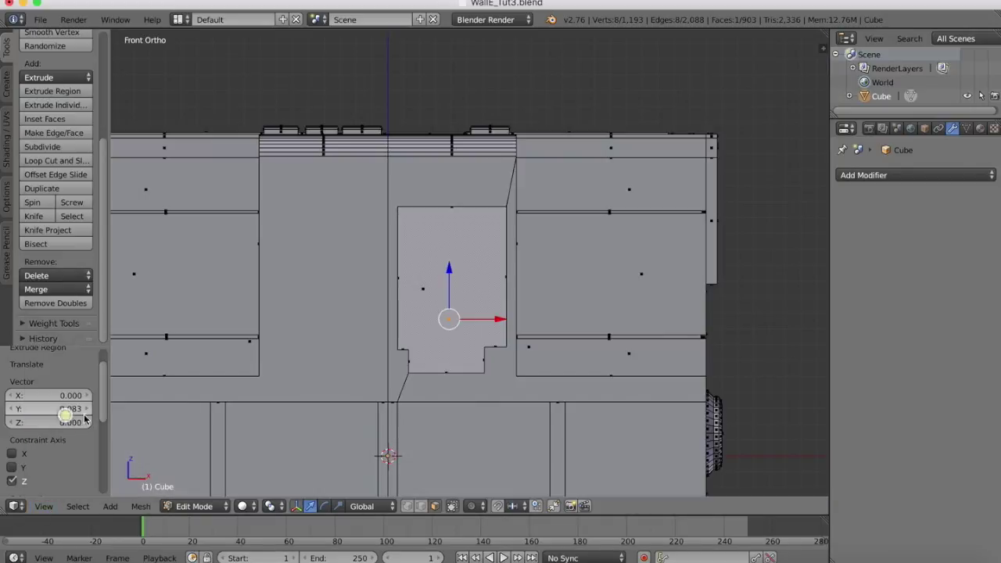
{"action": "left_click", "coordinate": [36, 217]}
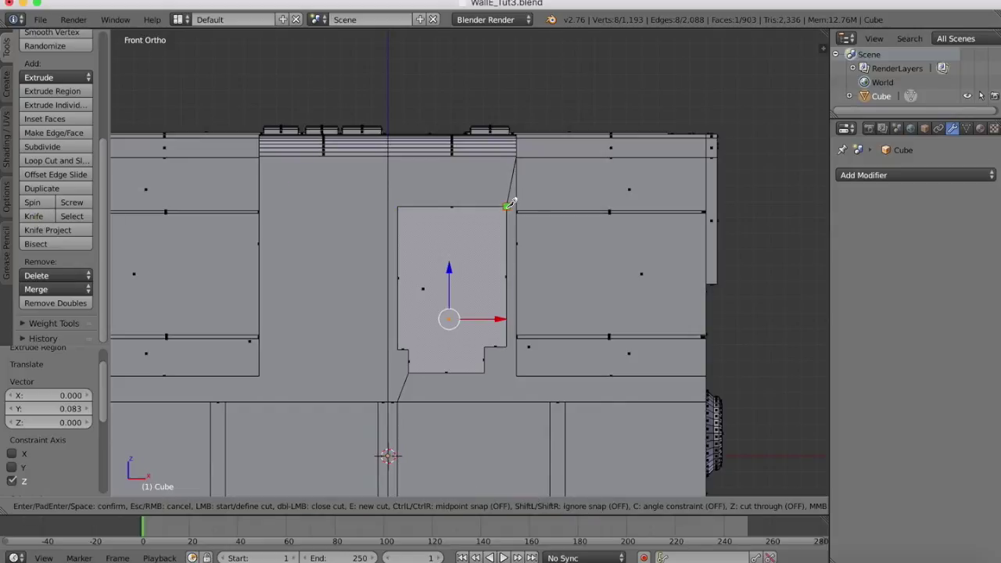
{"action": "left_click", "coordinate": [507, 206]}
{"action": "key", "text": "c"}
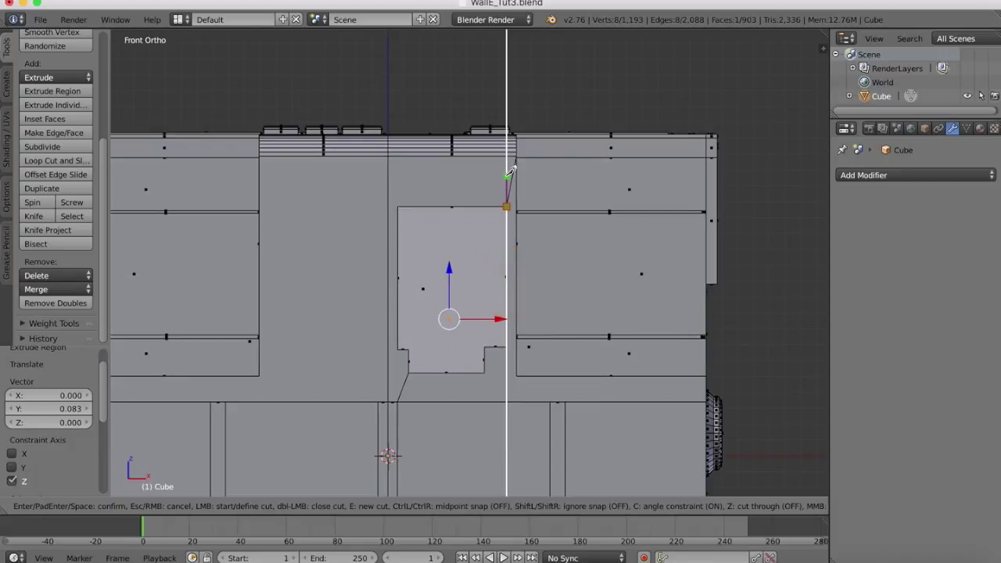
{"action": "left_click", "coordinate": [508, 178]}
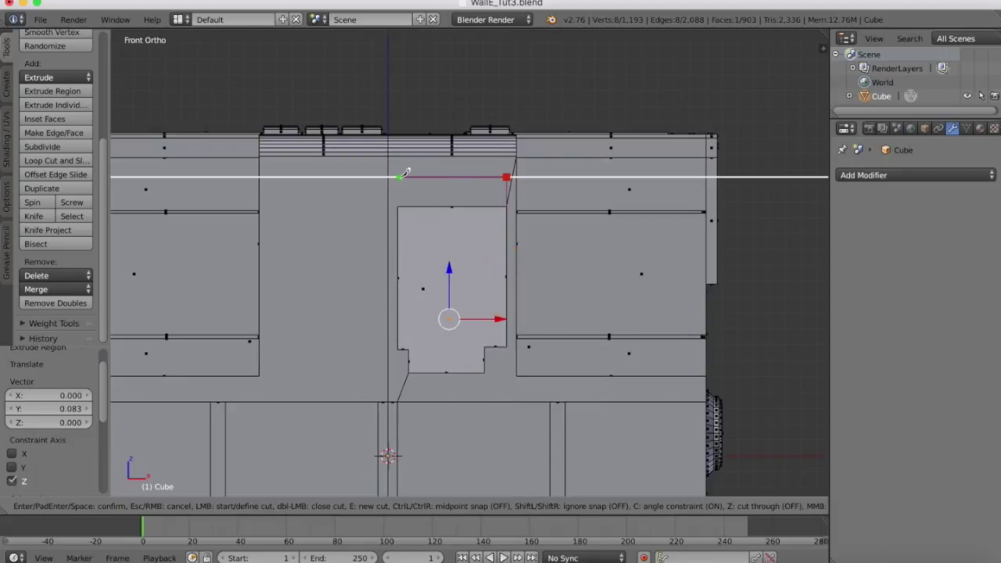
{"action": "left_click", "coordinate": [399, 177]}
{"action": "left_click", "coordinate": [398, 205]}
{"action": "key", "text": "Return"}
- Move the strip's left edge by -0.008 along X to line it up with the recess below
{"action": "scroll", "coordinate": [435, 176], "scroll_direction": "up", "scroll_amount": 5}
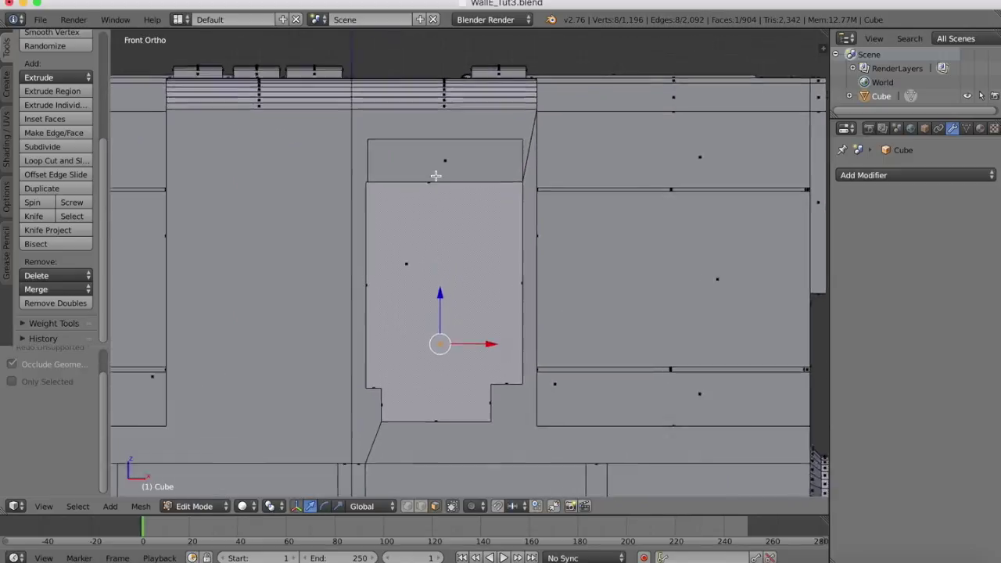
{"action": "middle_click_drag", "start_coordinate": [436, 176], "coordinate": [436, 176]}
{"action": "scroll", "coordinate": [436, 176], "scroll_direction": "up", "scroll_amount": 6}
{"action": "left_click", "coordinate": [45, 507]}
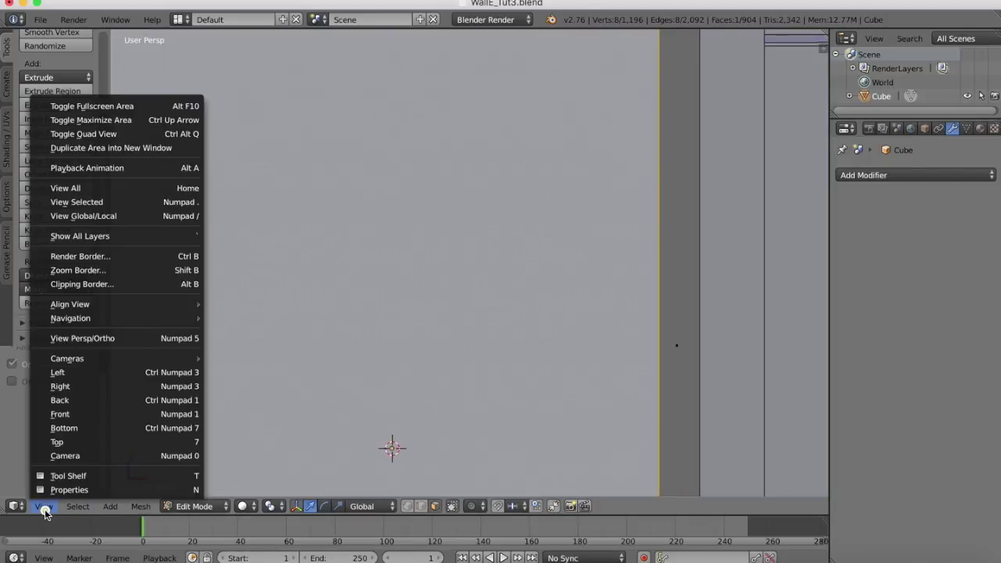
{"action": "left_click", "coordinate": [62, 414]}
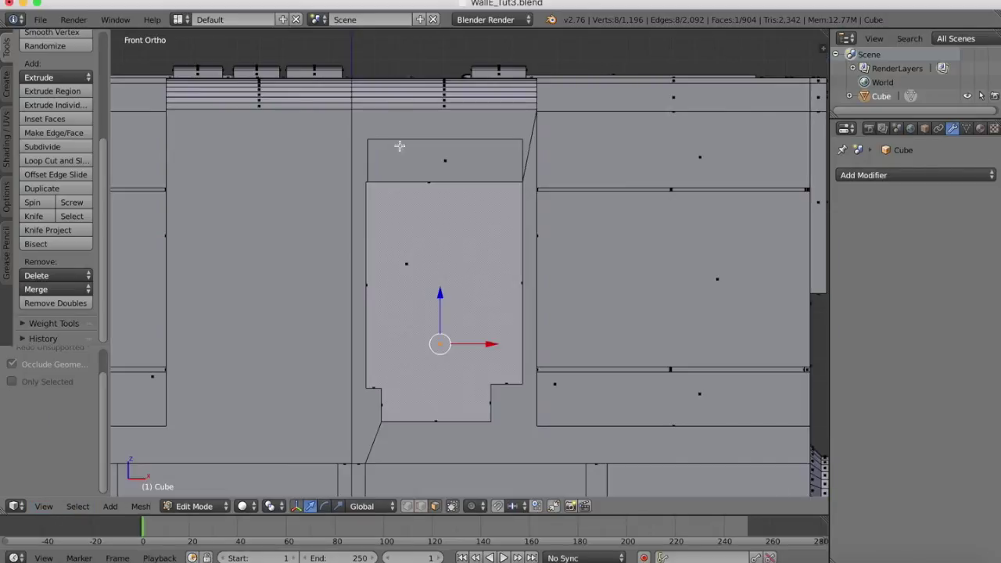
{"action": "scroll", "coordinate": [400, 120], "scroll_direction": "up", "scroll_amount": 3}
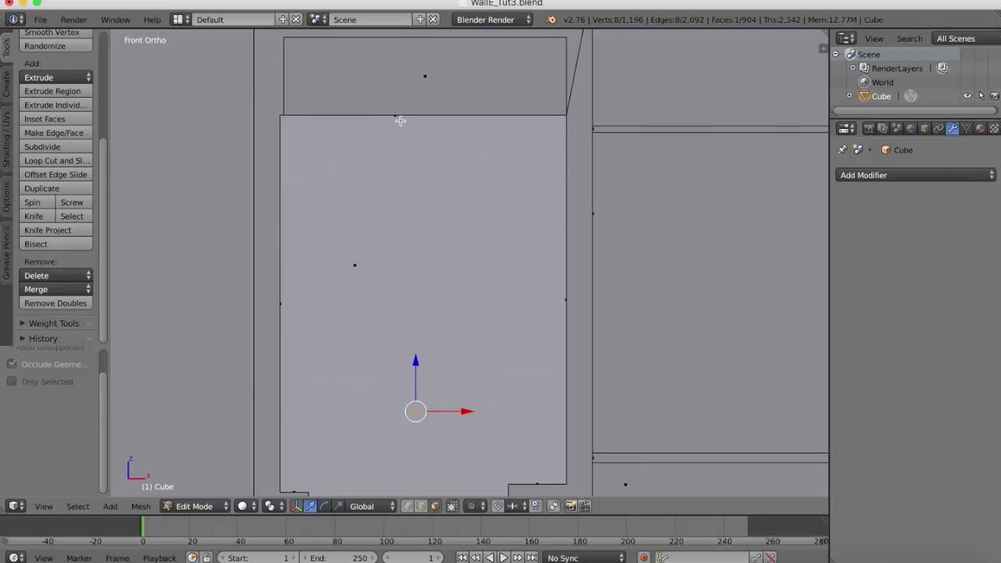
{"action": "scroll", "coordinate": [400, 120], "scroll_direction": "up", "scroll_amount": 3, "text": "shift"}
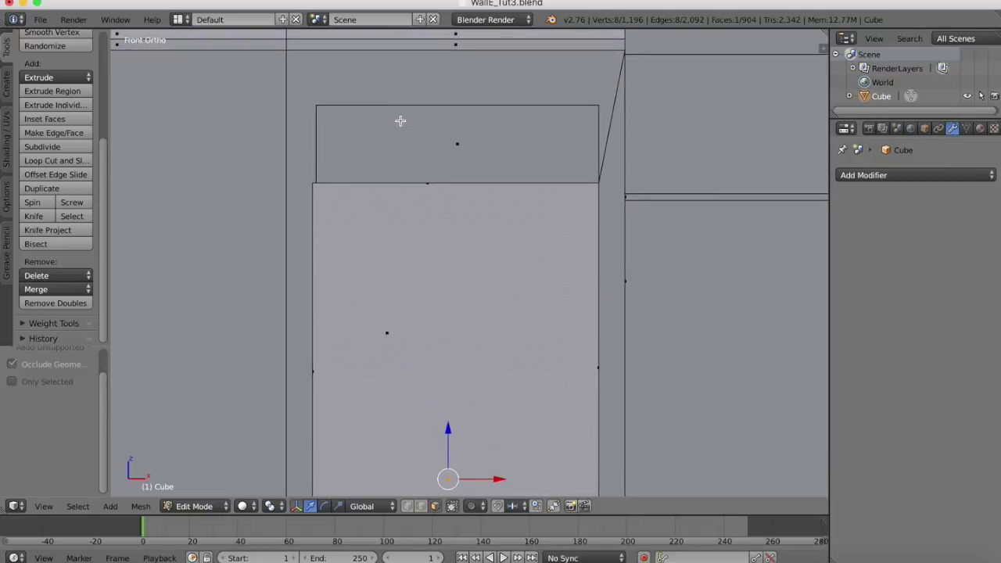
{"action": "left_click", "coordinate": [408, 506]}
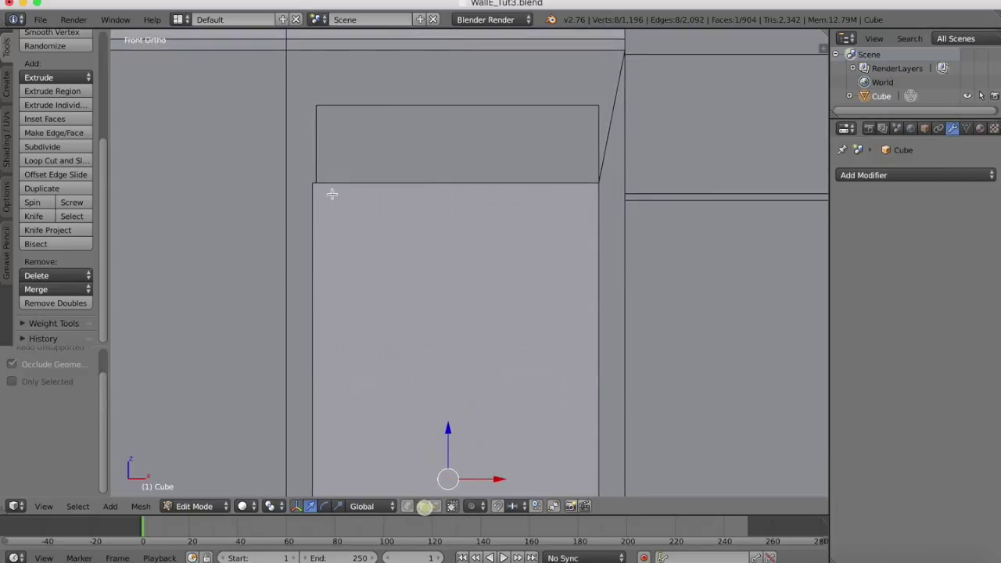
{"action": "right_click", "coordinate": [316, 144]}
{"action": "left_click_drag", "start_coordinate": [367, 145], "coordinate": [363, 145]}
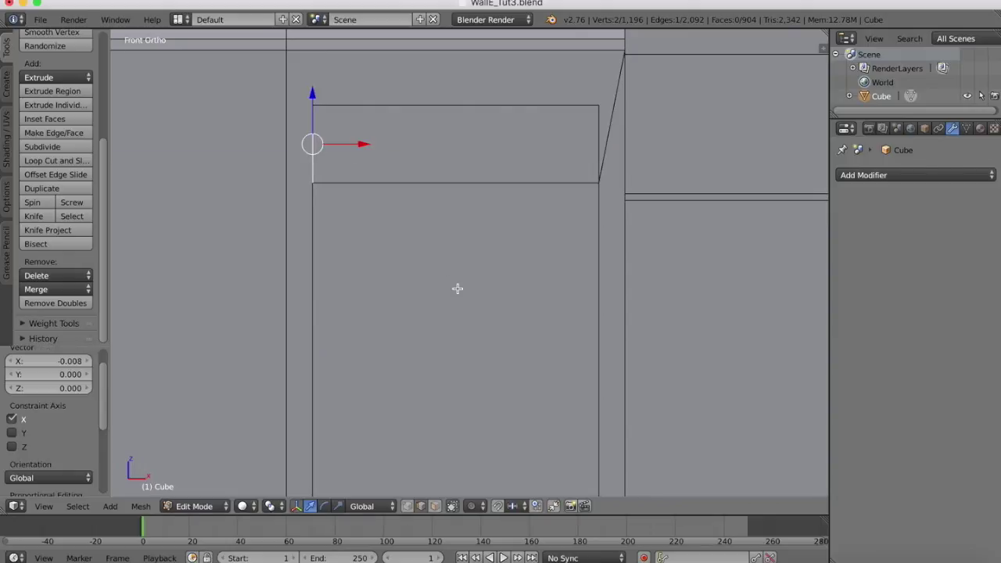
- Select the rectangular strip face above the recess and extrude it 0.021 into the body
{"action": "left_click", "coordinate": [435, 506]}
{"action": "right_click", "coordinate": [455, 147]}
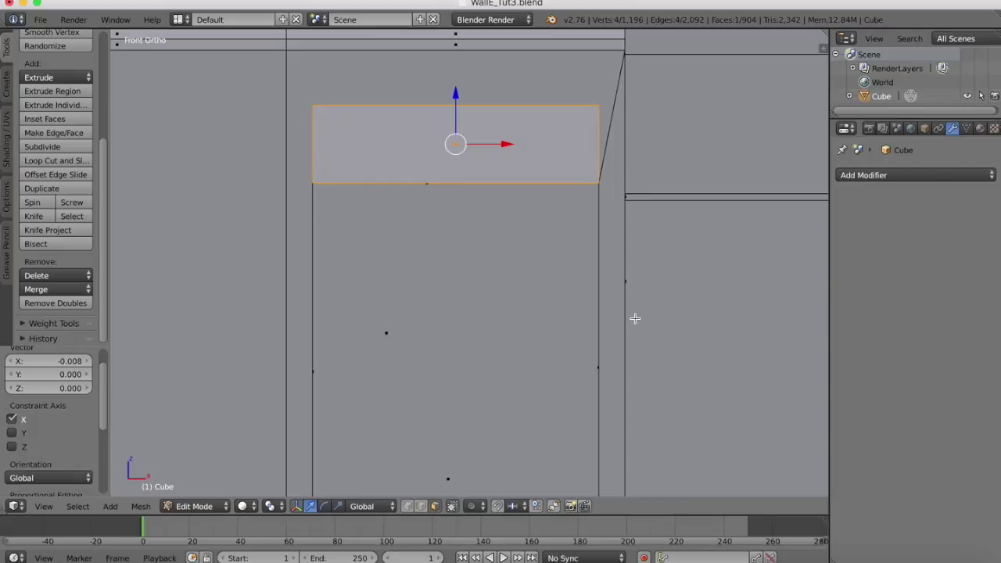
{"action": "scroll", "coordinate": [634, 322], "scroll_direction": "down", "scroll_amount": 3}
{"action": "scroll", "coordinate": [634, 322], "scroll_direction": "down", "scroll_amount": 3}
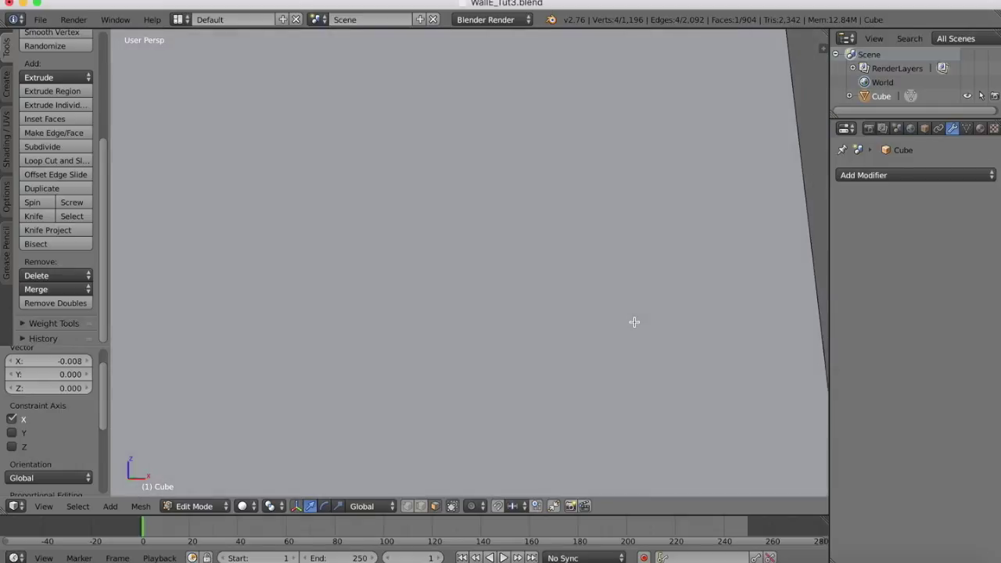
{"action": "scroll", "coordinate": [635, 322], "scroll_direction": "down", "scroll_amount": 5}
{"action": "scroll", "coordinate": [634, 322], "scroll_direction": "right", "scroll_amount": 3}
{"action": "scroll", "coordinate": [634, 322], "scroll_direction": "up", "scroll_amount": 5}
{"action": "key", "text": "e"}
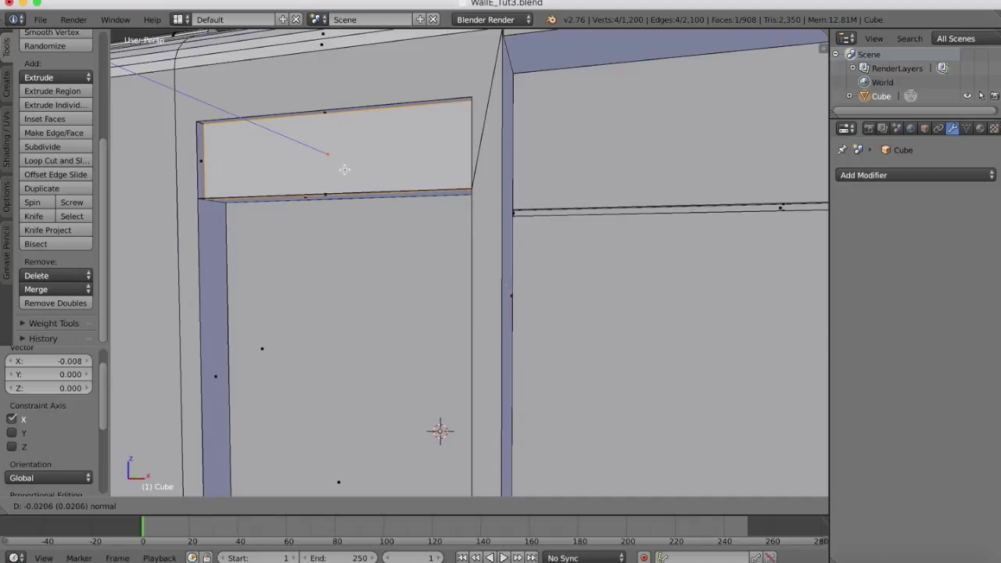
{"action": "left_click", "coordinate": [344, 169]}
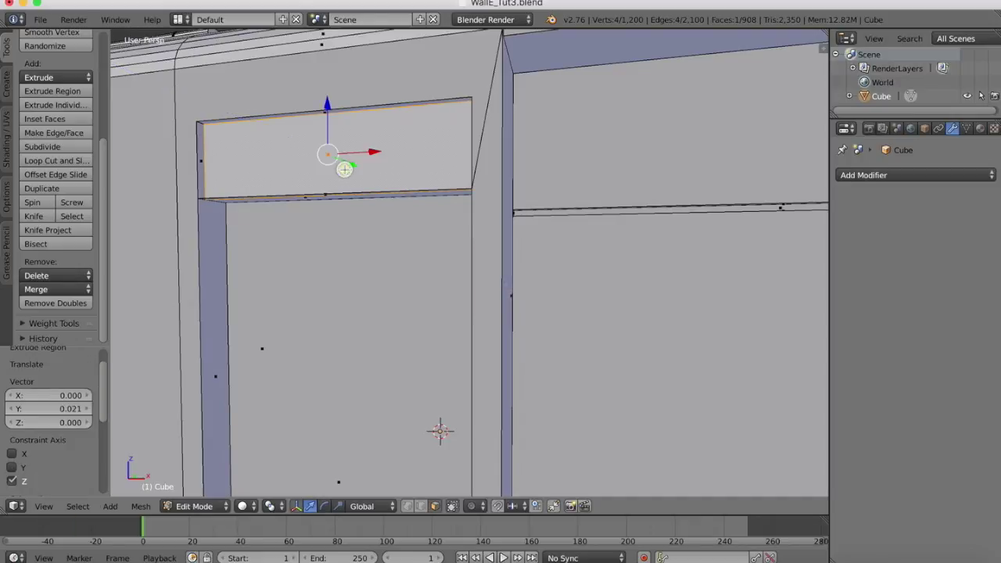
- Try to delete the bottom face of the extruded strip and select the recess's top wall beneath it
{"action": "scroll", "coordinate": [347, 167], "scroll_direction": "up", "scroll_amount": 10}
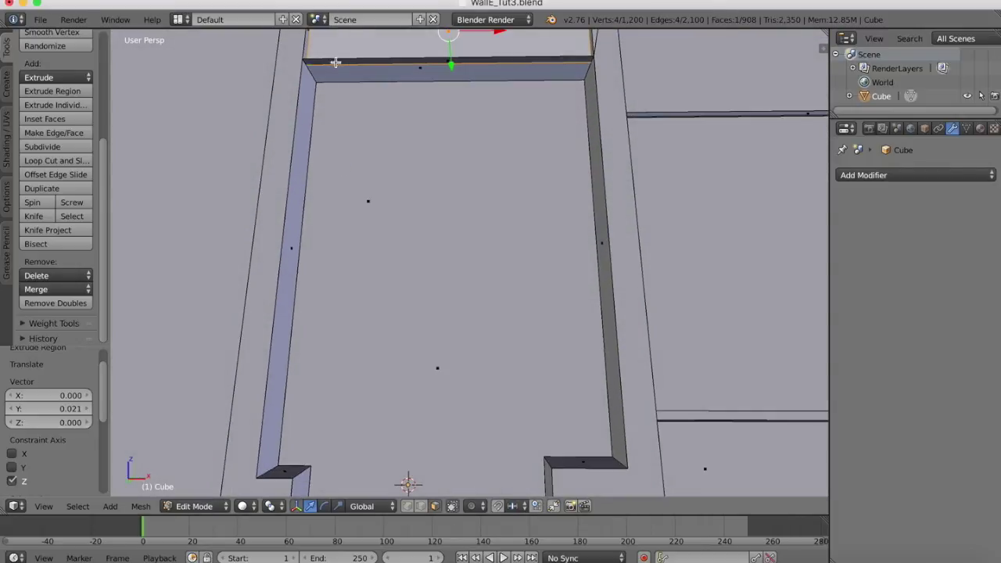
{"action": "right_click", "coordinate": [334, 64]}
{"action": "key", "text": "x"}
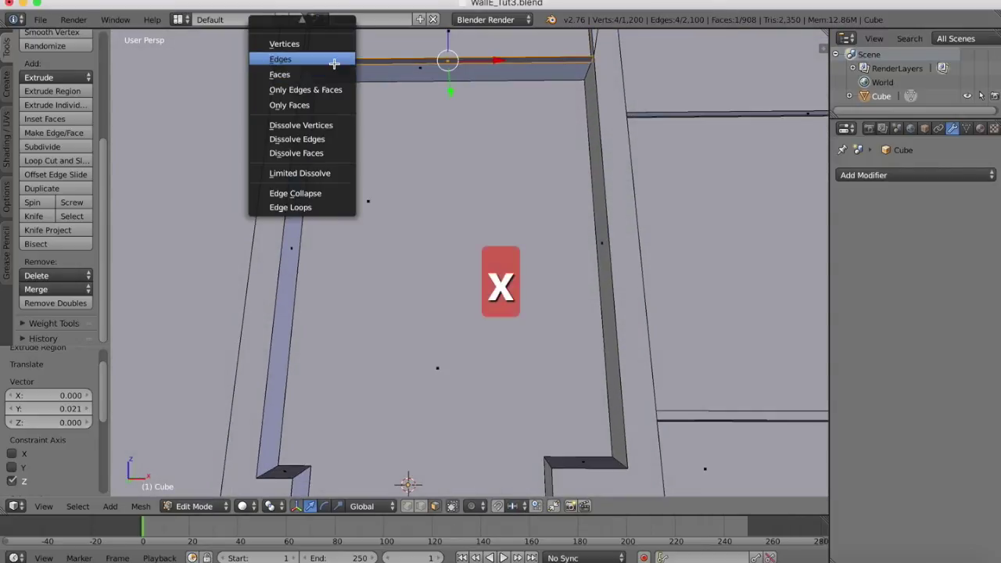
{"action": "left_click", "coordinate": [319, 75]}
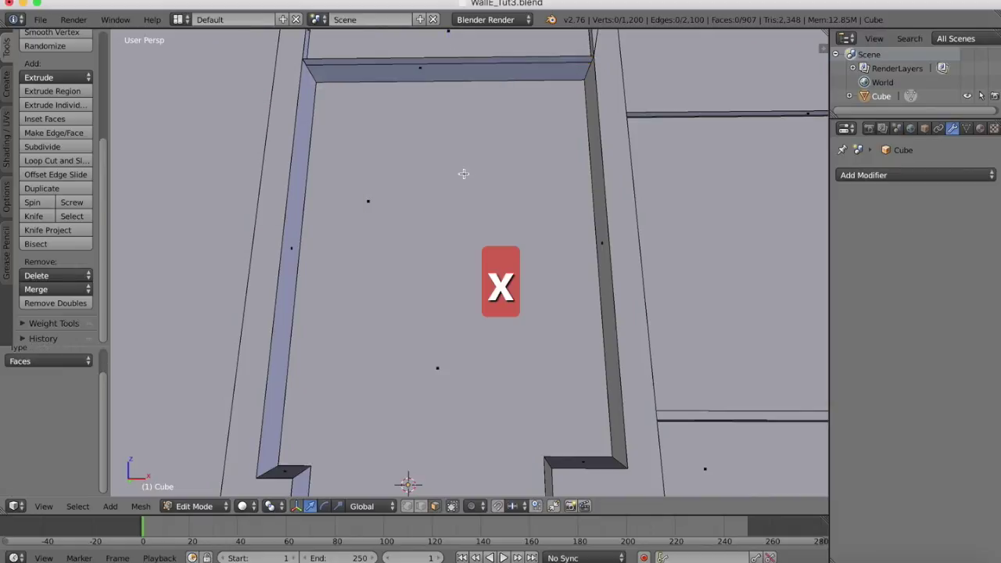
{"action": "right_click", "coordinate": [396, 61]}
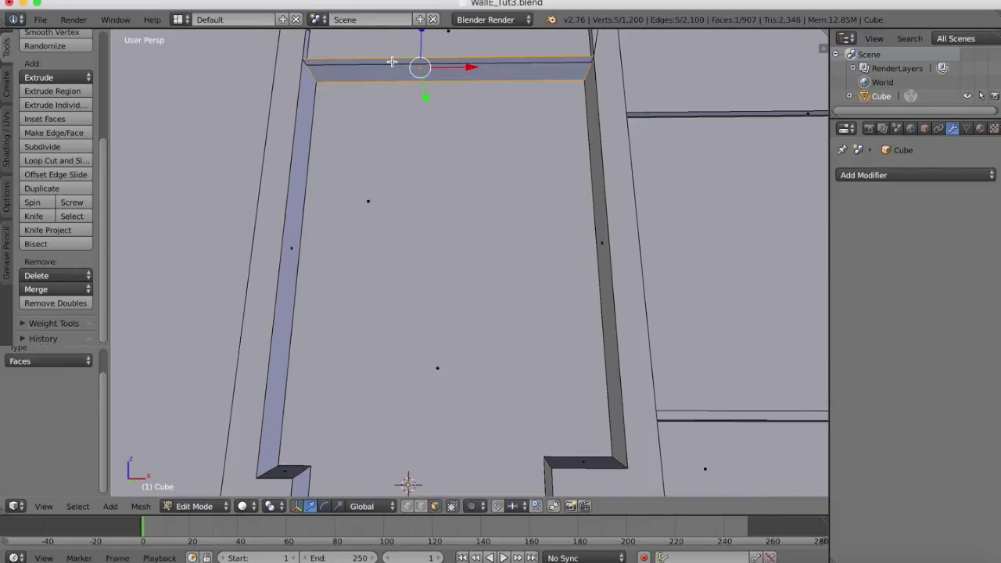
- Undo the face deletion and the extrusion of the rectangular strip above the recess
{"action": "key", "text": "super+z"}
{"action": "key", "text": "super+z"}
{"action": "key", "text": "super+z"}
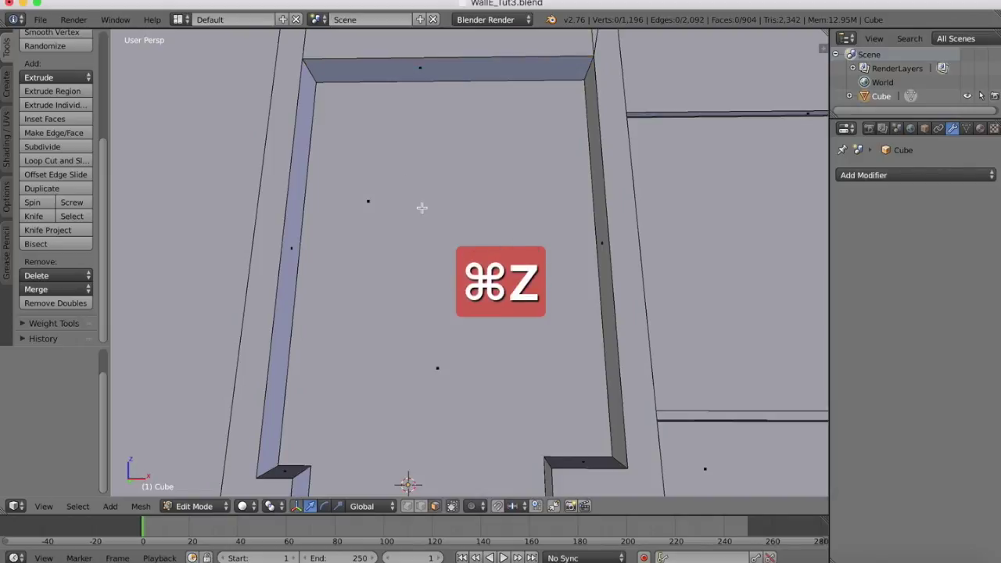
- Set front orthographic view, compare the strip with the walle basic.jpg reference image in Preview, and return to Blender
{"action": "scroll", "coordinate": [438, 207], "scroll_direction": "up", "scroll_amount": 5, "text": "shift"}
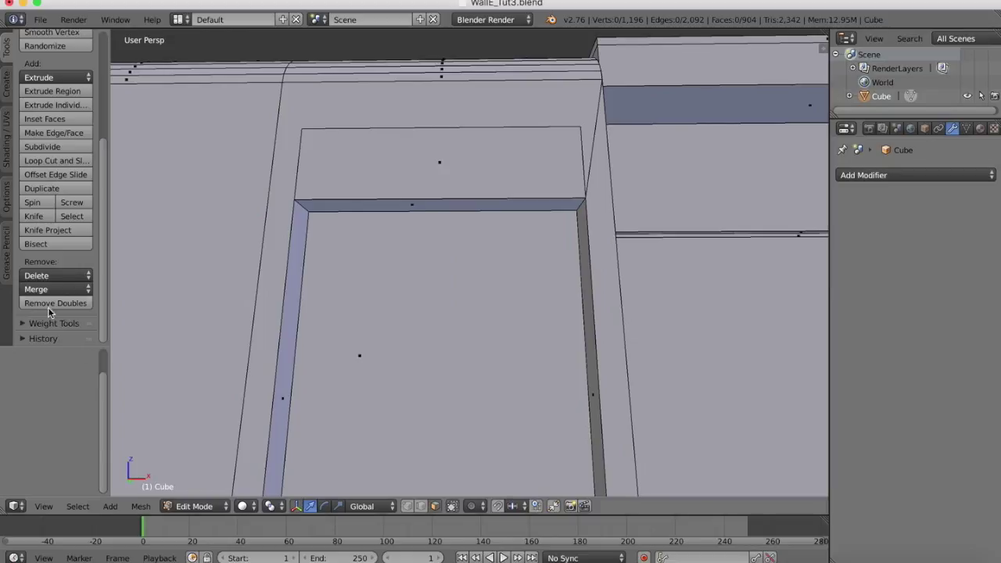
{"action": "left_click", "coordinate": [47, 506]}
{"action": "left_click", "coordinate": [69, 414]}
{"action": "left_click", "coordinate": [808, 557]}
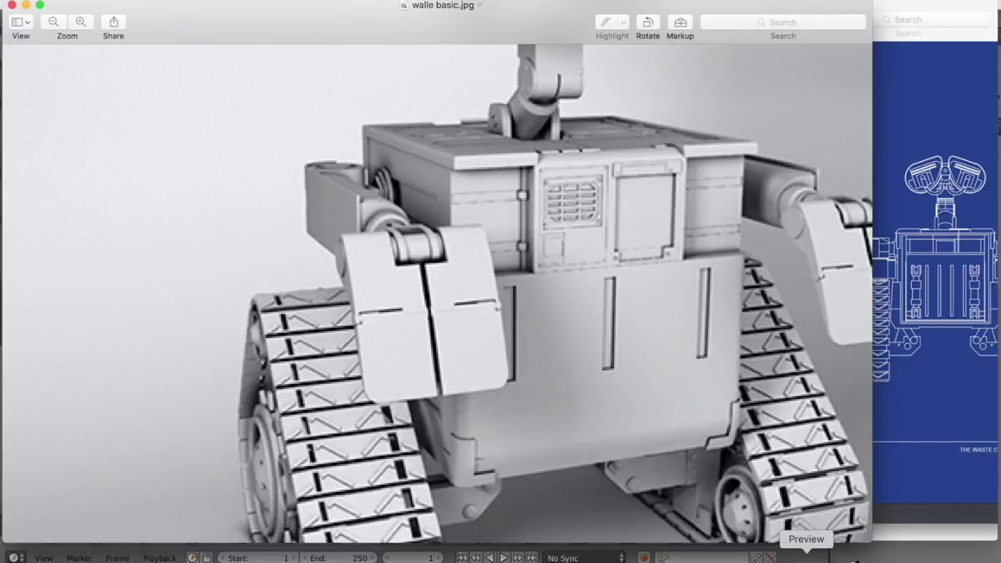
{"action": "left_click", "coordinate": [776, 557]}
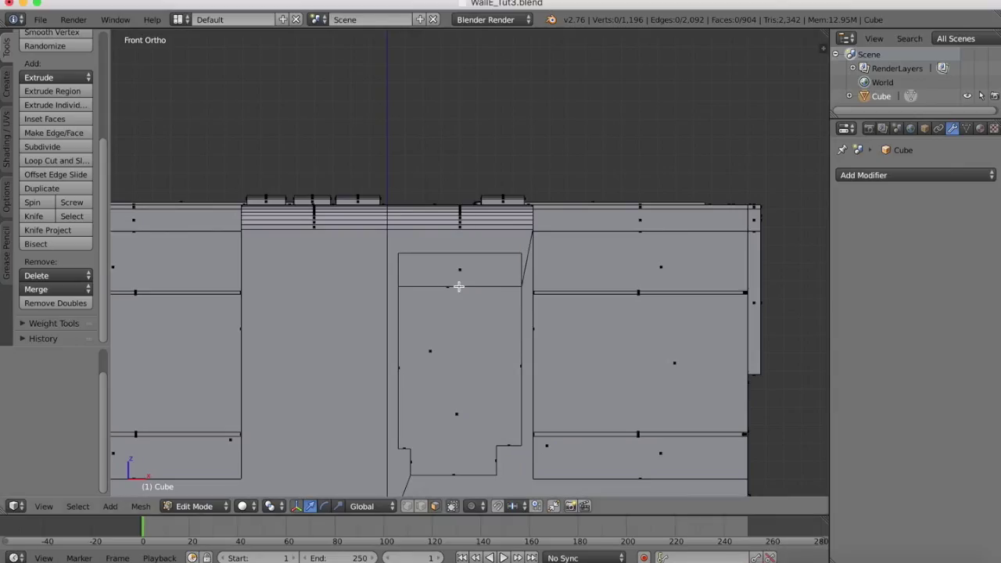
- Knife-cut an angle-constrained outline inside the upper strip, with a stepped upper-right corner and both ends on the strip's bottom edge
{"action": "scroll", "coordinate": [459, 287], "scroll_direction": "up", "scroll_amount": 4}
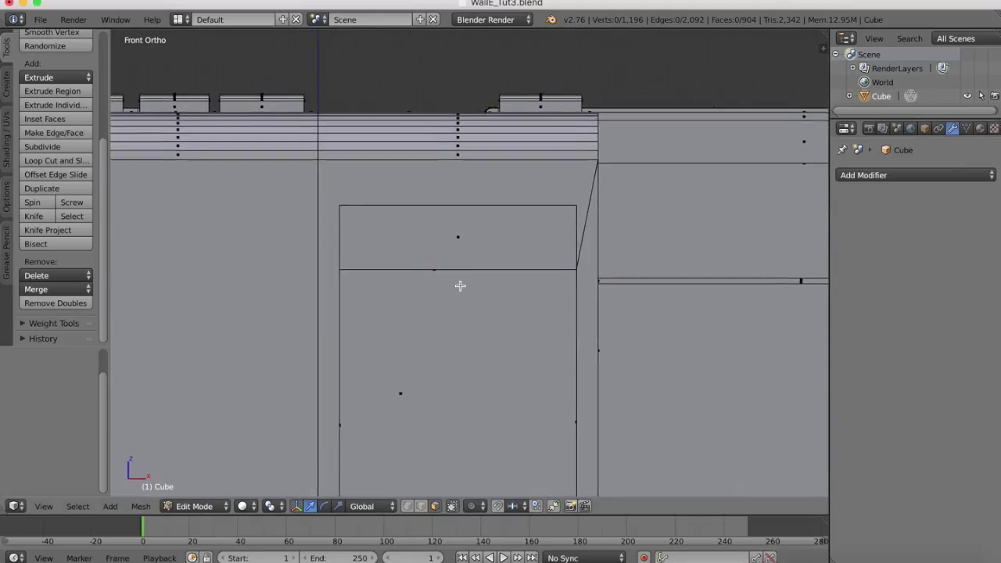
{"action": "left_click", "coordinate": [34, 216]}
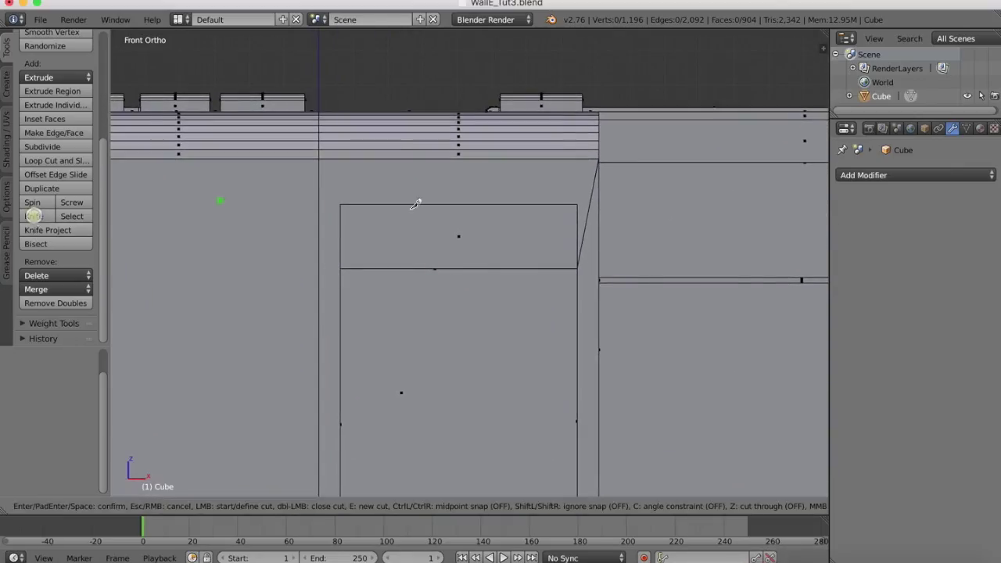
{"action": "left_click", "coordinate": [546, 269]}
{"action": "key", "text": "c"}
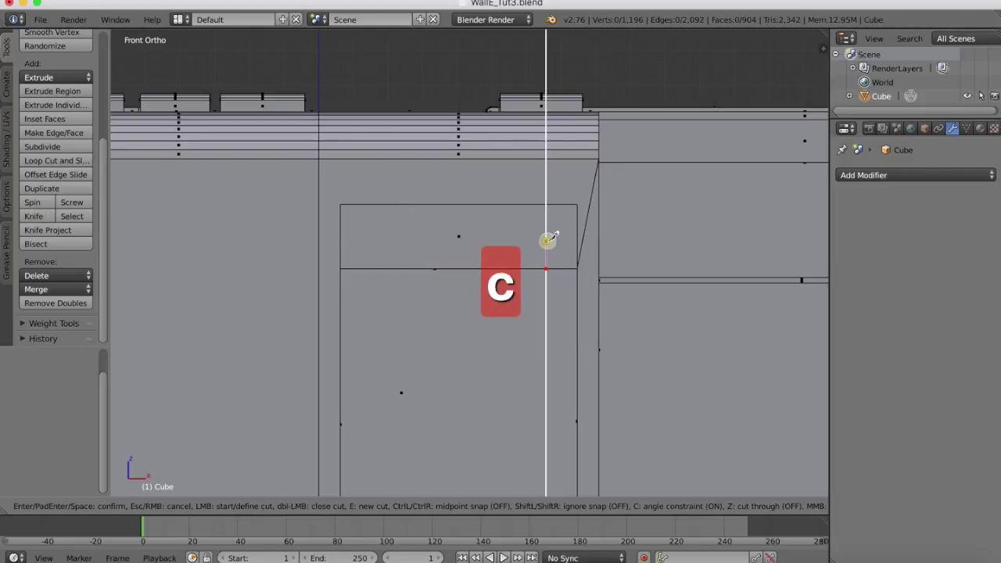
{"action": "left_click", "coordinate": [547, 240]}
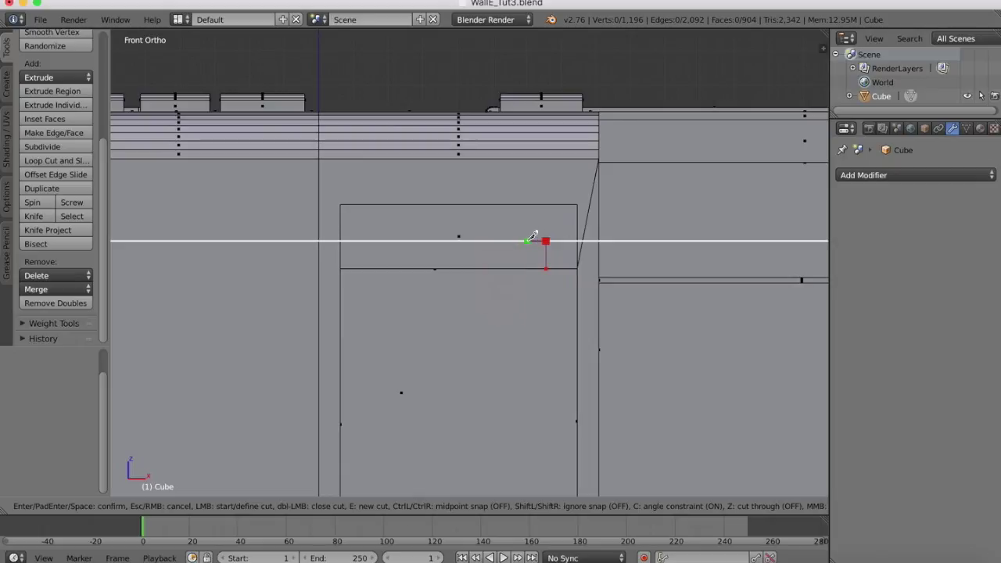
{"action": "left_click", "coordinate": [527, 241]}
{"action": "left_click", "coordinate": [527, 220]}
{"action": "left_click", "coordinate": [362, 219]}
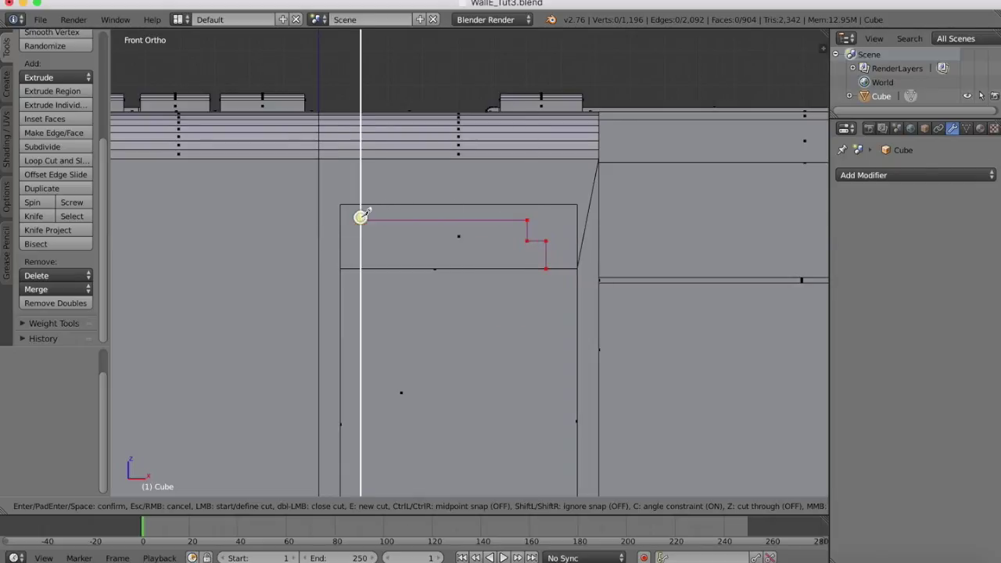
{"action": "left_click", "coordinate": [361, 268]}
{"action": "key", "text": "Return"}
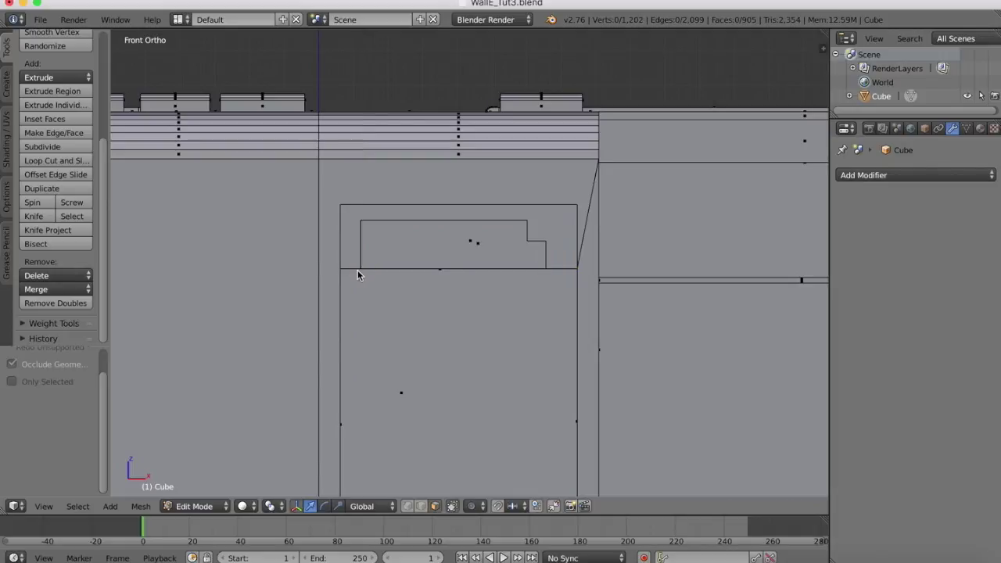
- Select the notched face inside the upper strip and extrude it 0.033 into the body
{"action": "scroll", "coordinate": [466, 260], "scroll_direction": "right", "scroll_amount": 5}
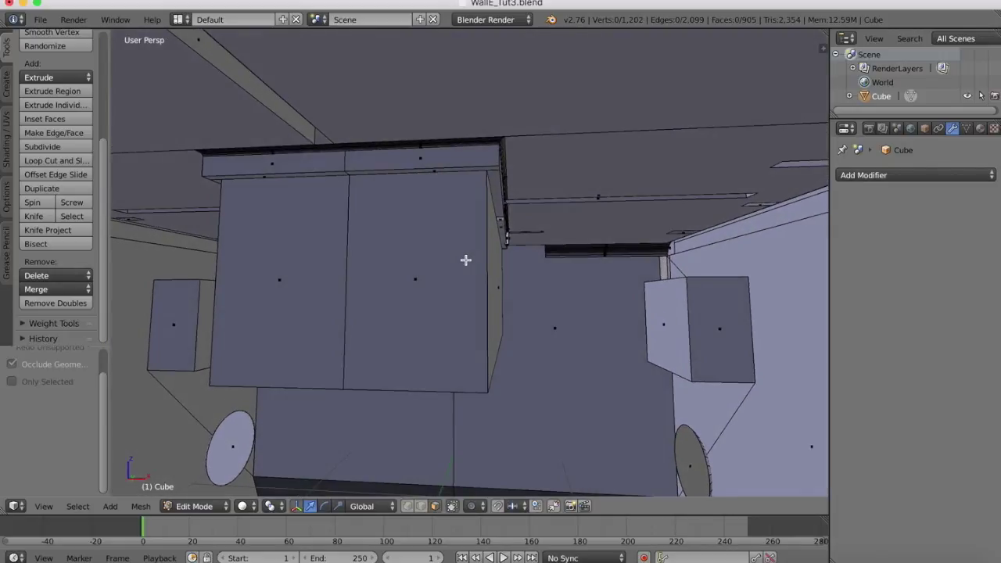
{"action": "scroll", "coordinate": [465, 259], "scroll_direction": "down", "scroll_amount": 5, "text": "ctrl"}
{"action": "scroll", "coordinate": [466, 260], "scroll_direction": "down", "scroll_amount": 5}
{"action": "scroll", "coordinate": [466, 259], "scroll_direction": "up", "scroll_amount": 3}
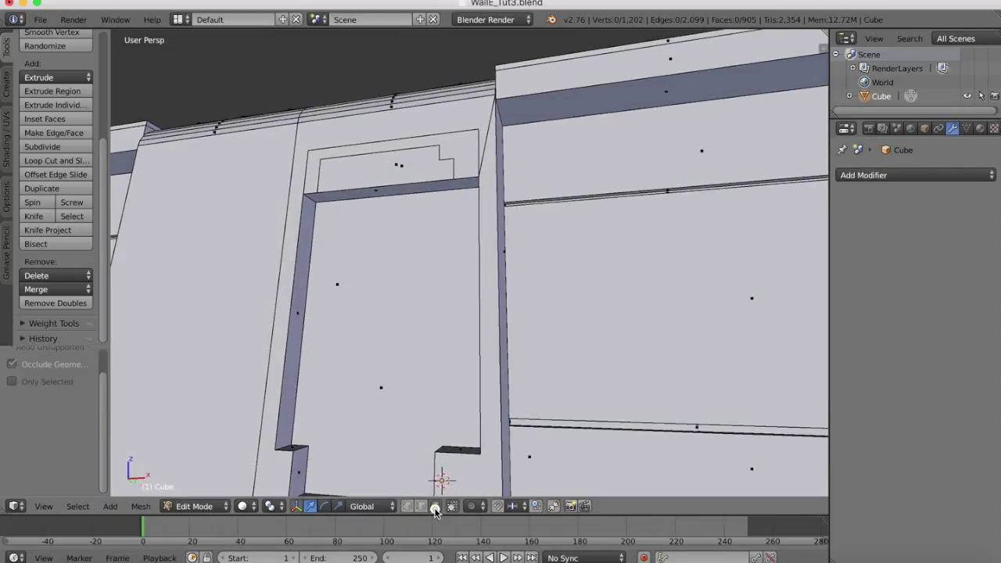
{"action": "right_click", "coordinate": [367, 176]}
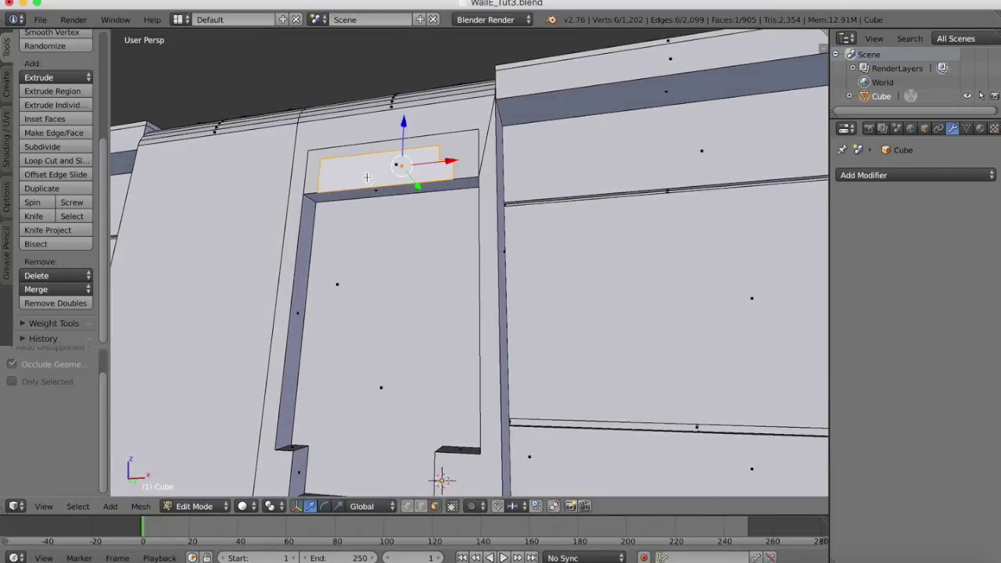
{"action": "key", "text": "e"}
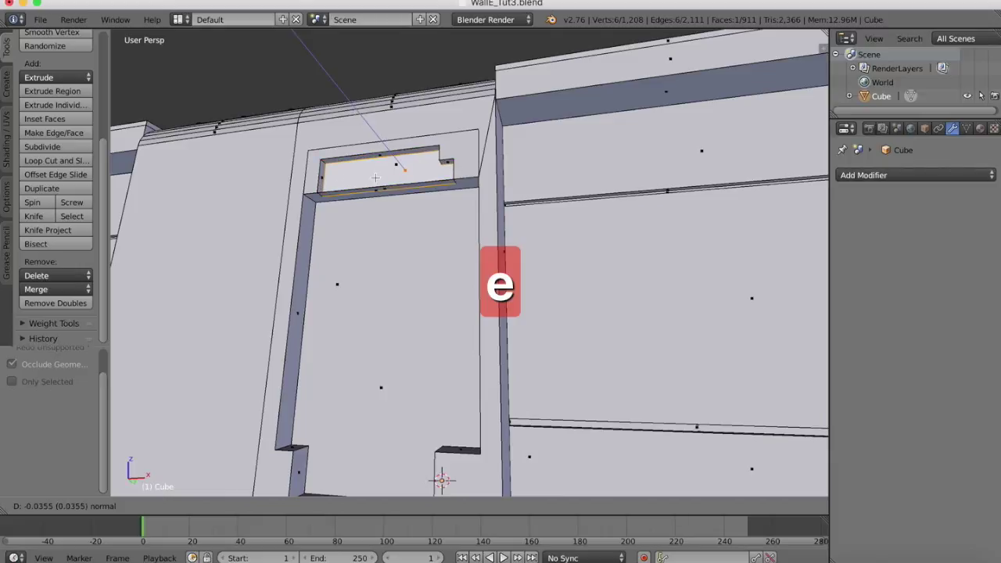
{"action": "left_click", "coordinate": [375, 178]}
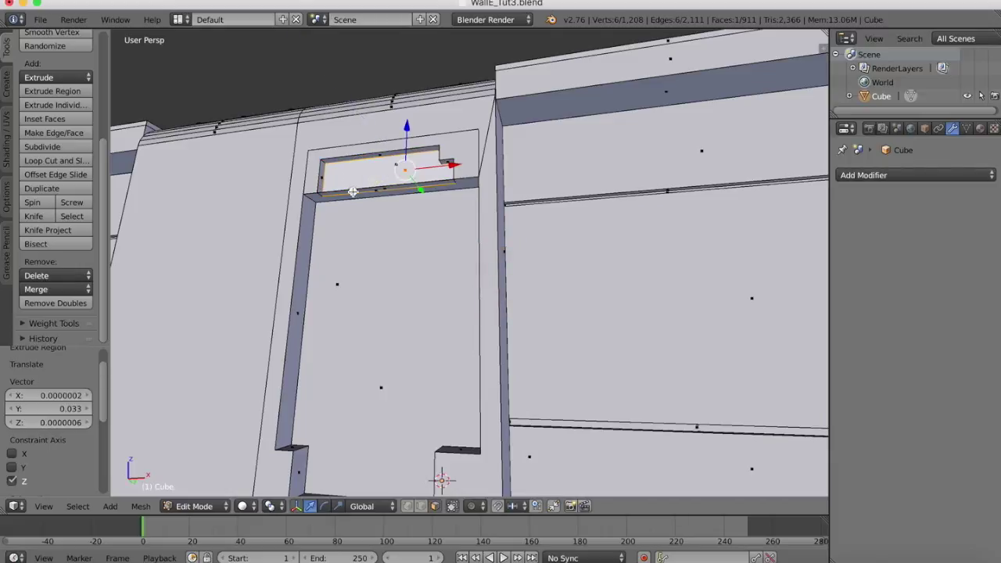
- Delete the recess's top wall face beneath the notched pocket, using the Faces option after undoing Only Edges & Faces
{"action": "right_click", "coordinate": [353, 190], "text": "alt"}
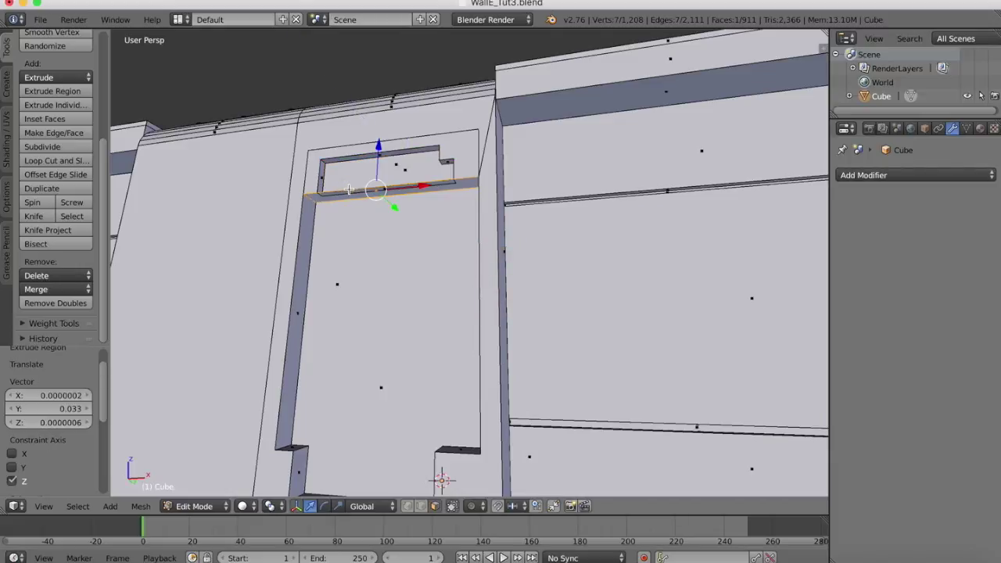
{"action": "key", "text": "x"}
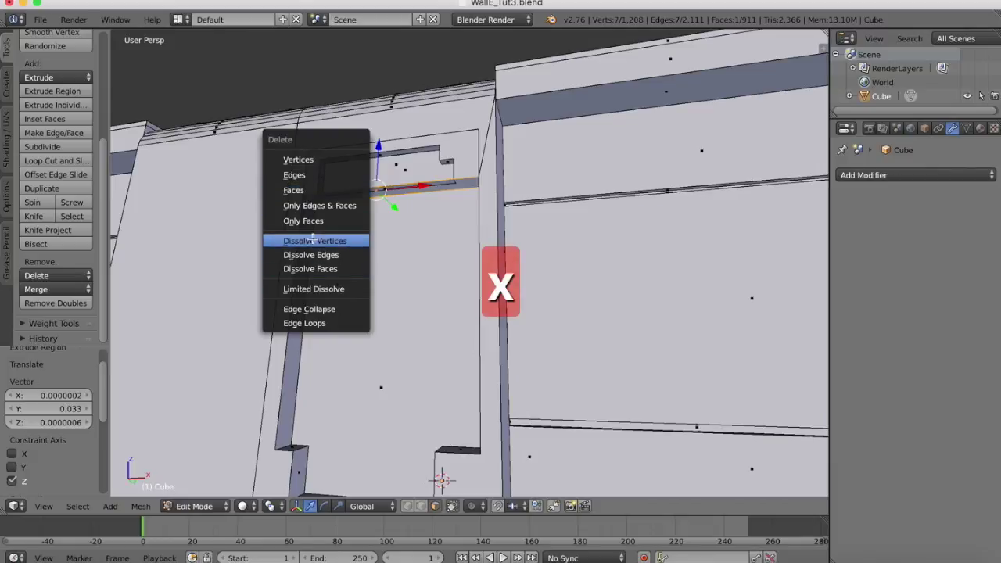
{"action": "left_click", "coordinate": [306, 206]}
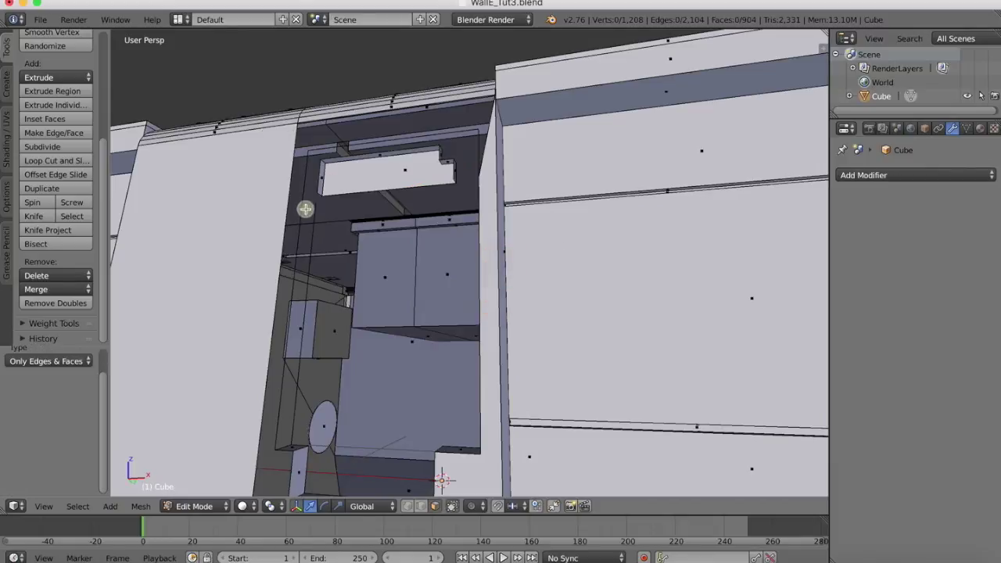
{"action": "key", "text": "super+z"}
{"action": "key", "text": "x"}
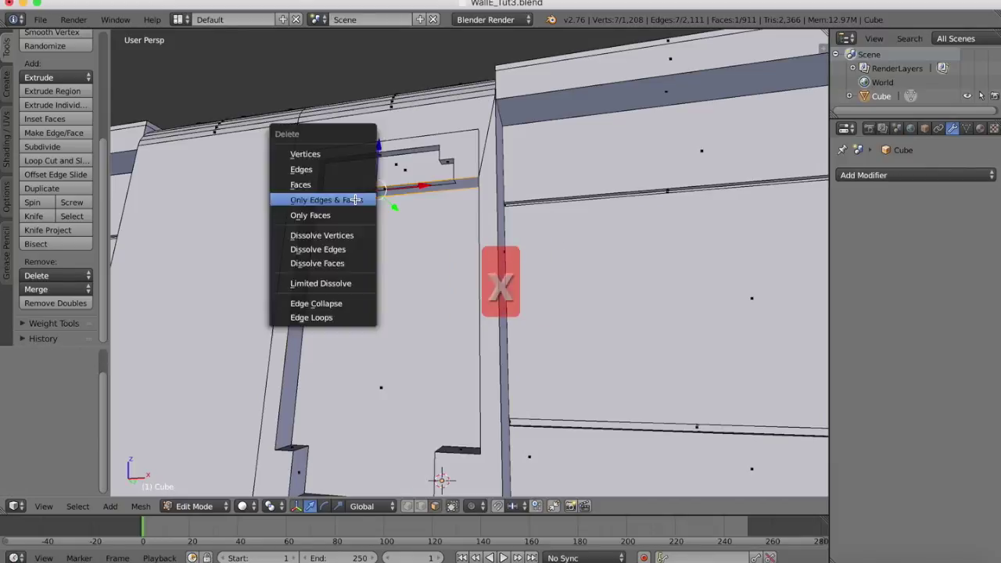
{"action": "left_click", "coordinate": [324, 188]}
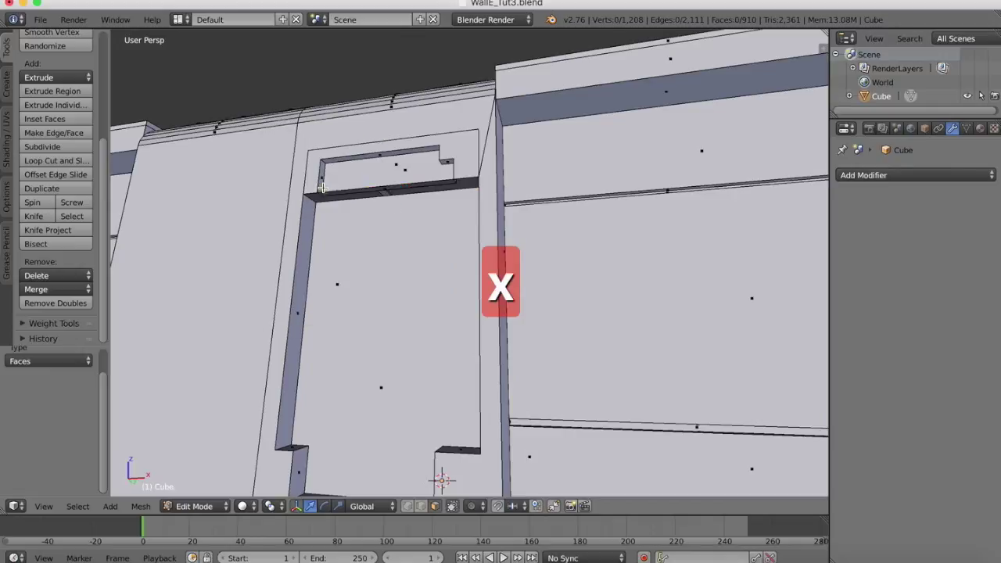
- Delete the bottom face of the notched pocket so it opens into the recess below
{"action": "scroll", "coordinate": [382, 167], "scroll_direction": "up", "scroll_amount": 7}
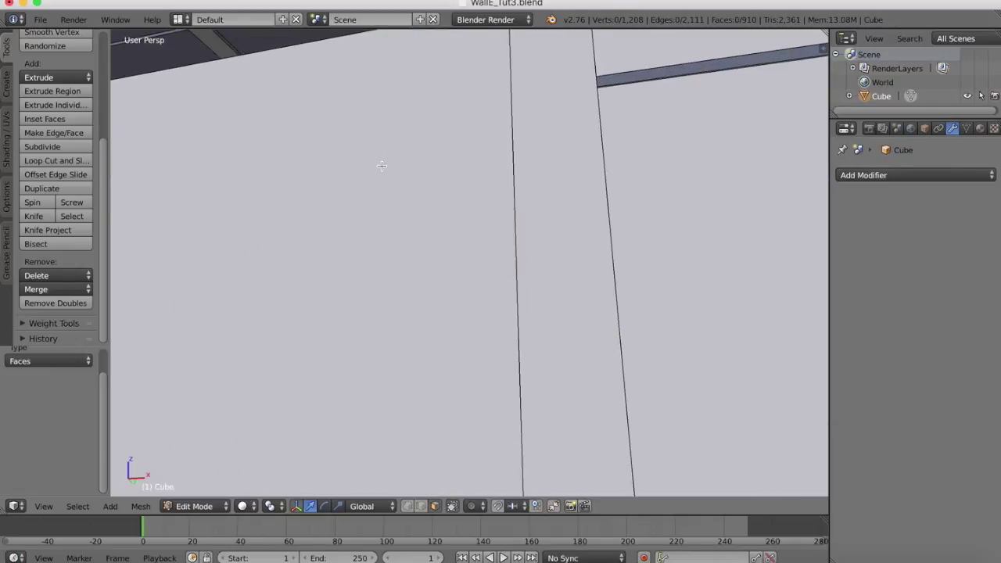
{"action": "scroll", "coordinate": [382, 165], "scroll_direction": "up", "scroll_amount": 8, "text": "shift"}
{"action": "scroll", "coordinate": [382, 166], "scroll_direction": "left", "scroll_amount": 8, "text": "shift"}
{"action": "scroll", "coordinate": [381, 166], "scroll_direction": "down", "scroll_amount": 5}
{"action": "right_click", "coordinate": [346, 125]}
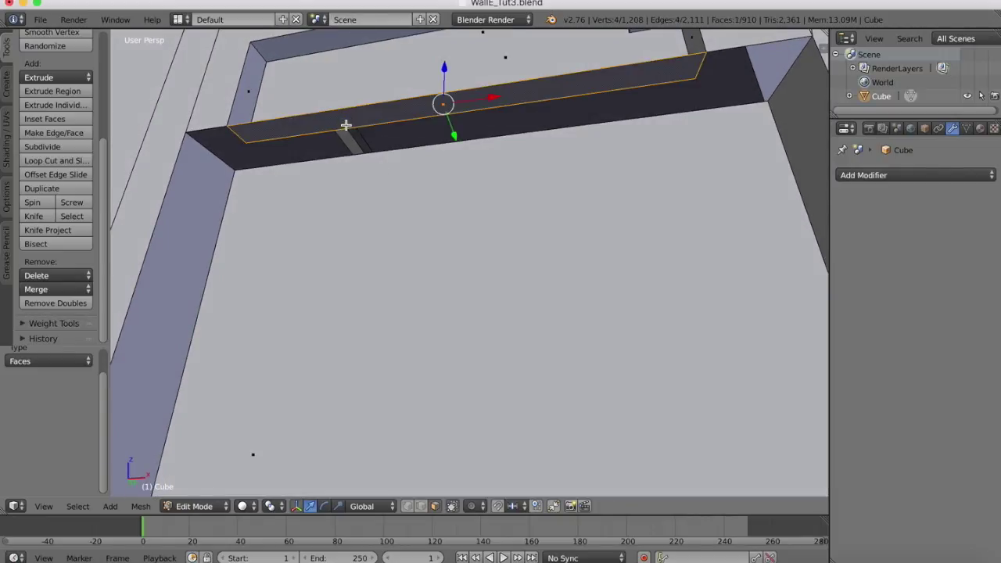
{"action": "key", "text": "x"}
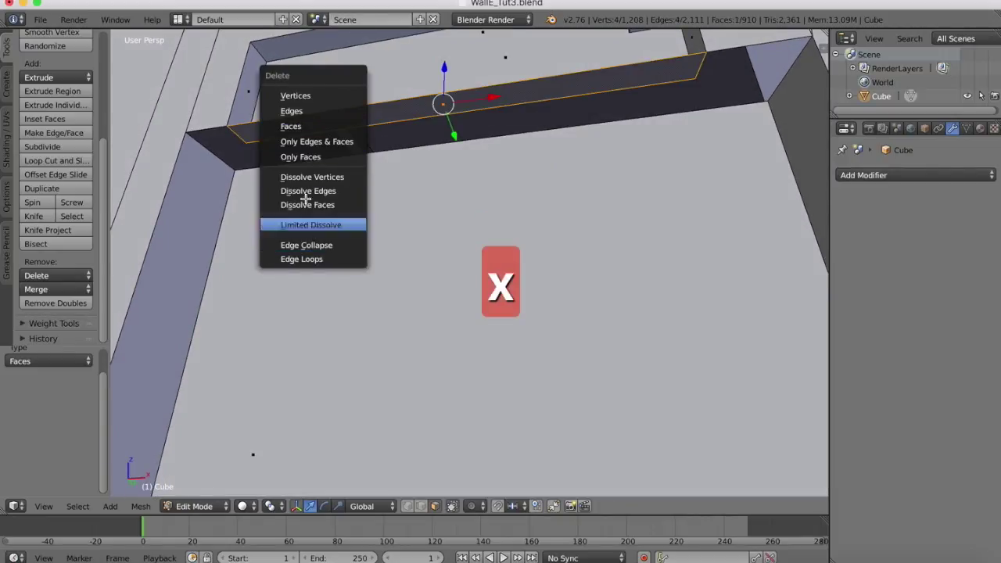
{"action": "left_click", "coordinate": [291, 127]}
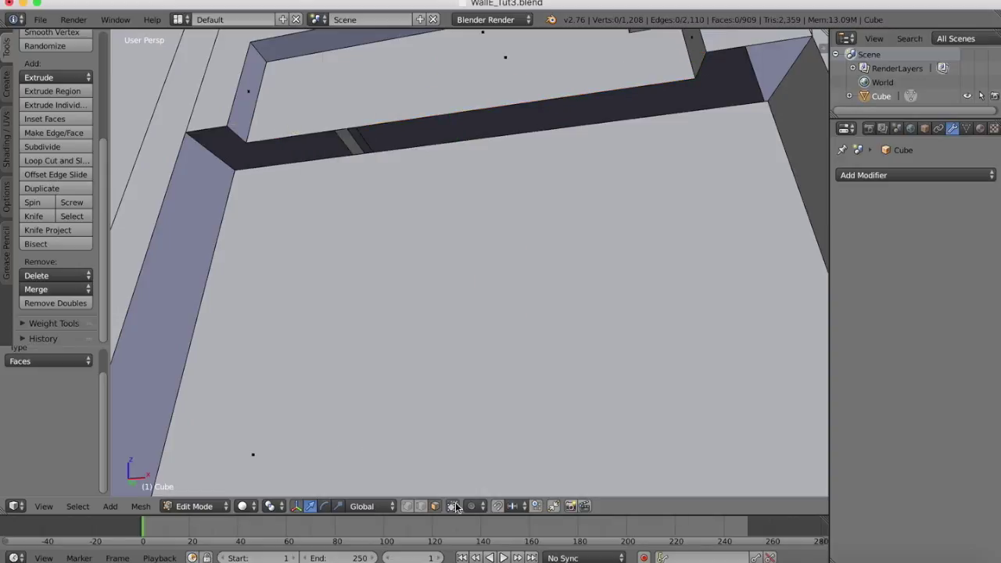
- Select the edges bordering the gap between the notched pocket and the recess, and fill them with a new face
{"action": "left_click", "coordinate": [421, 506]}
{"action": "right_click", "coordinate": [242, 137]}
{"action": "right_click", "coordinate": [214, 130], "text": "shift"}
{"action": "right_click", "coordinate": [203, 147], "text": "shift"}
{"action": "right_click", "coordinate": [322, 159], "text": "shift"}
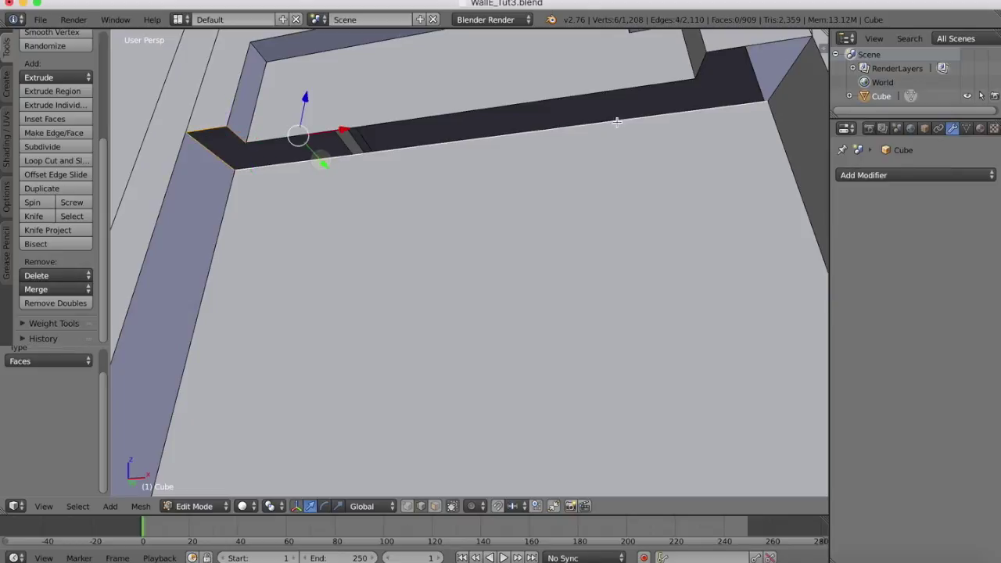
{"action": "right_click", "coordinate": [588, 92], "text": "shift"}
{"action": "right_click", "coordinate": [701, 68], "text": "shift"}
{"action": "right_click", "coordinate": [737, 44], "text": "shift"}
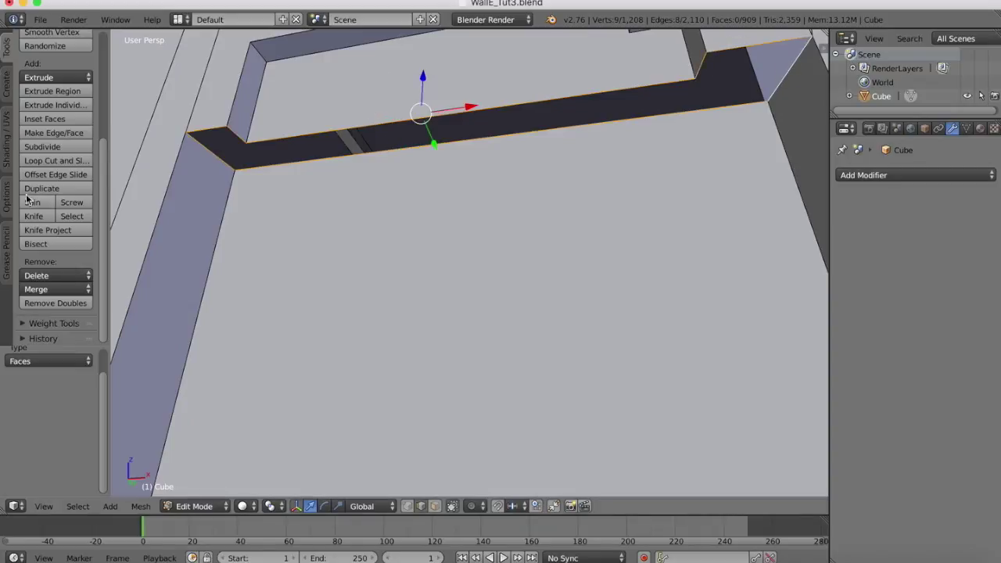
{"action": "left_click", "coordinate": [58, 137]}
- In front view, knife-cut an angle-constrained three-sided outline around the notched pocket, just inside the upper strip's side and top edges
{"action": "middle_click_drag", "start_coordinate": [408, 266], "coordinate": [410, 298]}
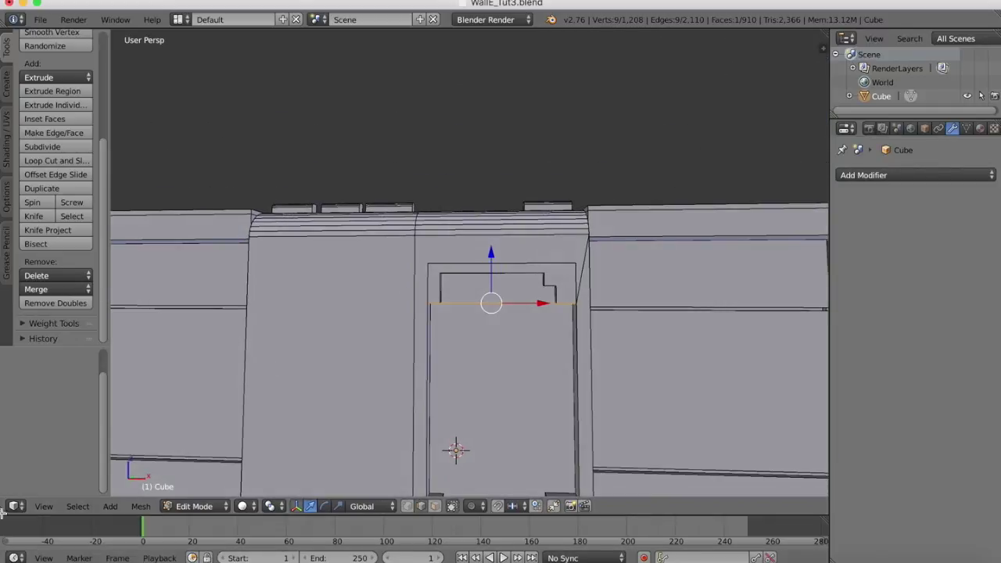
{"action": "left_click", "coordinate": [44, 507]}
{"action": "left_click", "coordinate": [66, 415]}
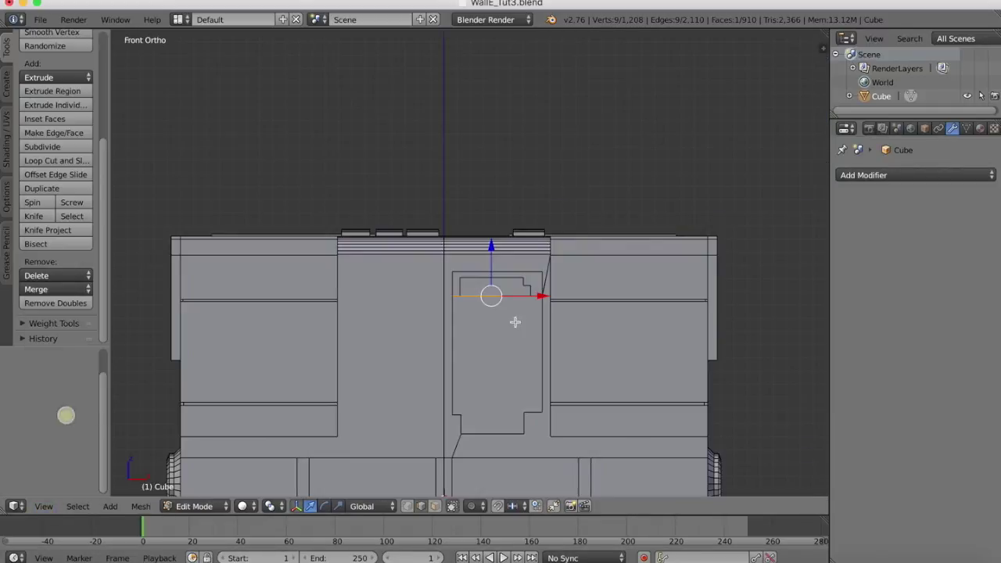
{"action": "scroll", "coordinate": [501, 277], "scroll_direction": "up", "scroll_amount": 8}
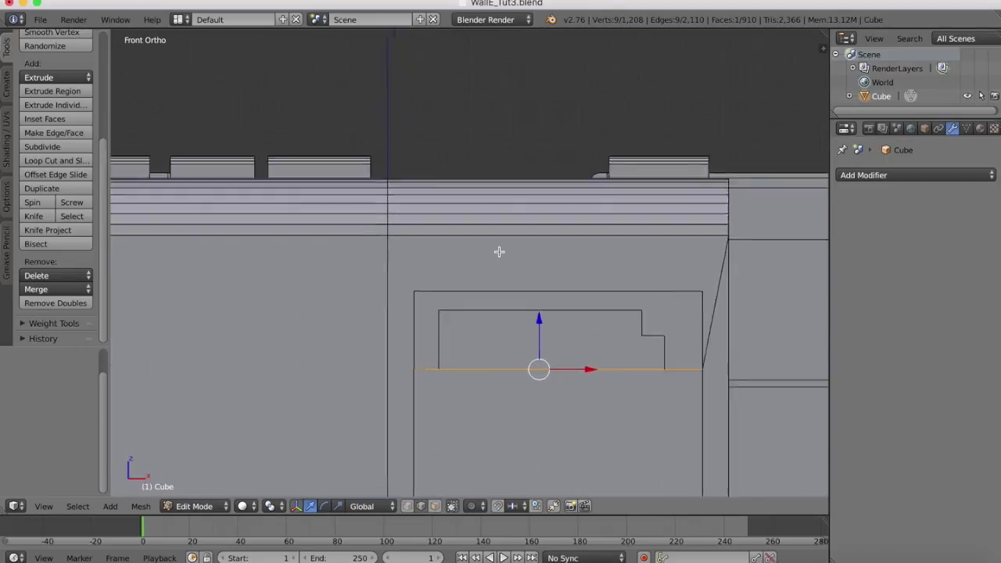
{"action": "scroll", "coordinate": [565, 369], "scroll_direction": "right", "scroll_amount": 3, "text": "shift"}
{"action": "scroll", "coordinate": [565, 369], "scroll_direction": "down", "scroll_amount": 2, "text": "shift"}
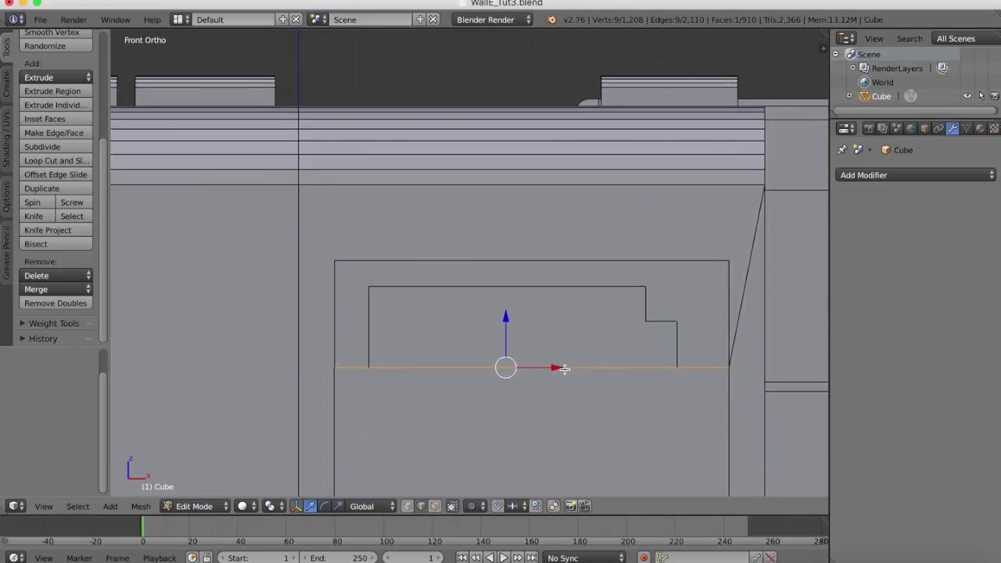
{"action": "scroll", "coordinate": [622, 325], "scroll_direction": "up", "scroll_amount": 3}
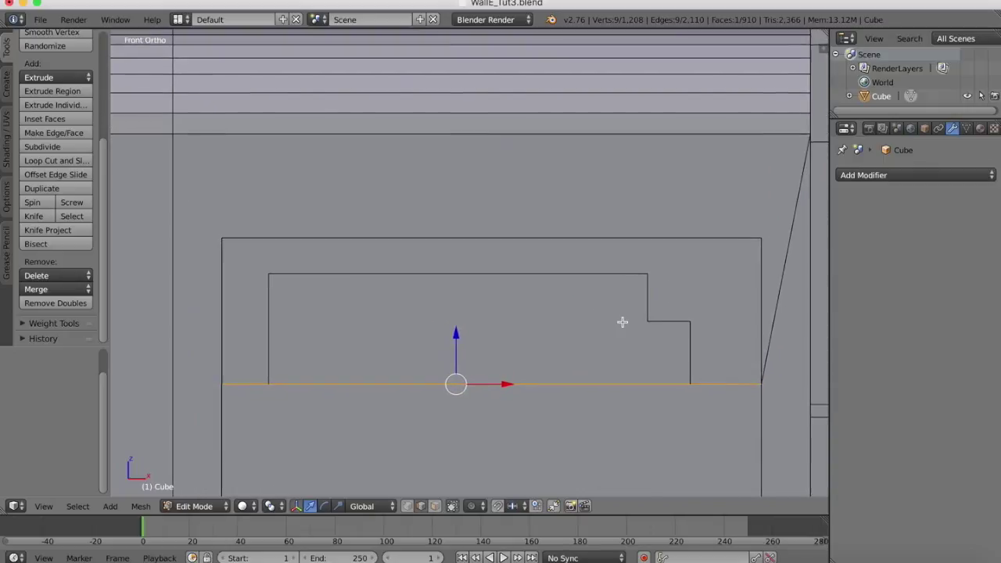
{"action": "left_click", "coordinate": [33, 216]}
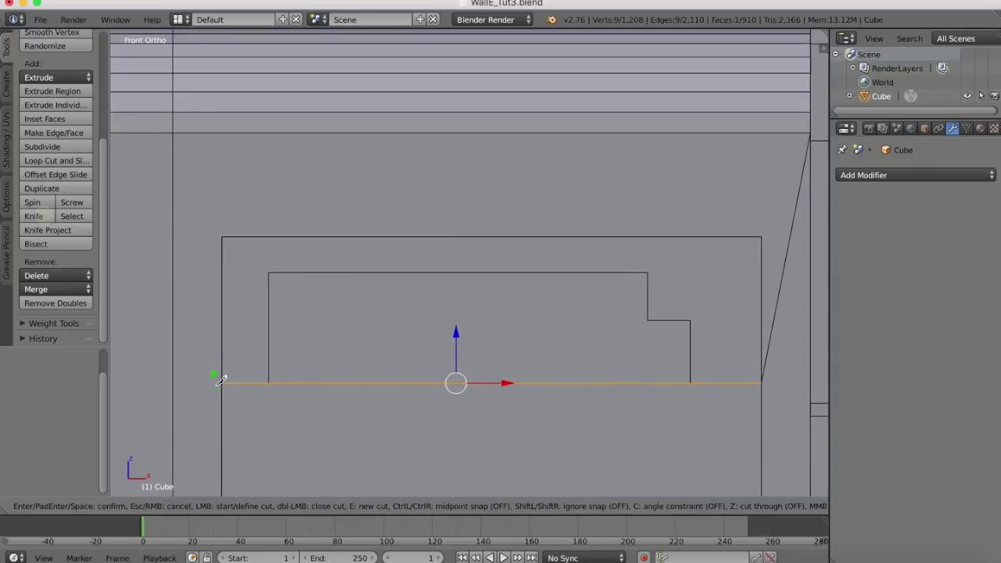
{"action": "left_click", "coordinate": [232, 382]}
{"action": "key", "text": "c"}
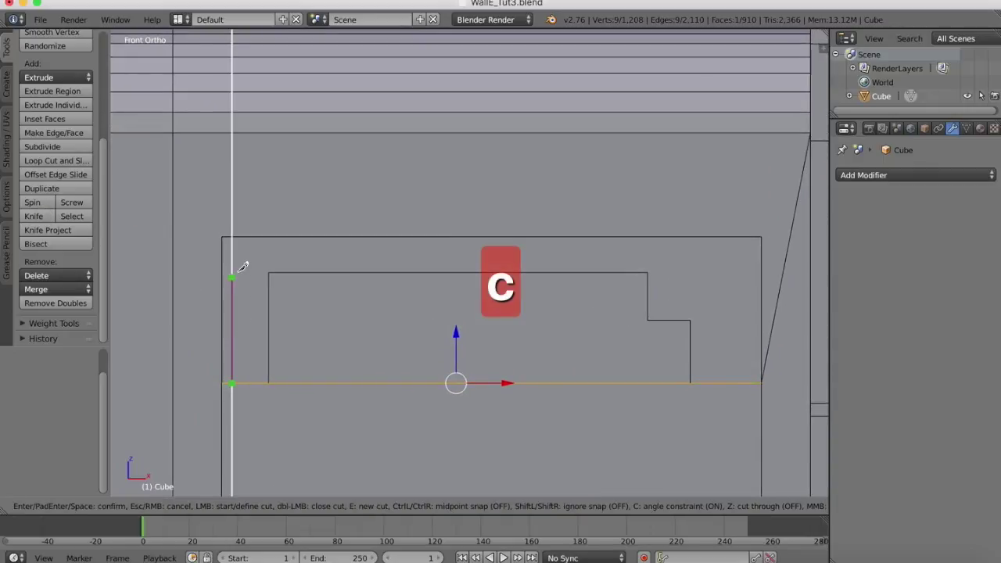
{"action": "left_click", "coordinate": [242, 246]}
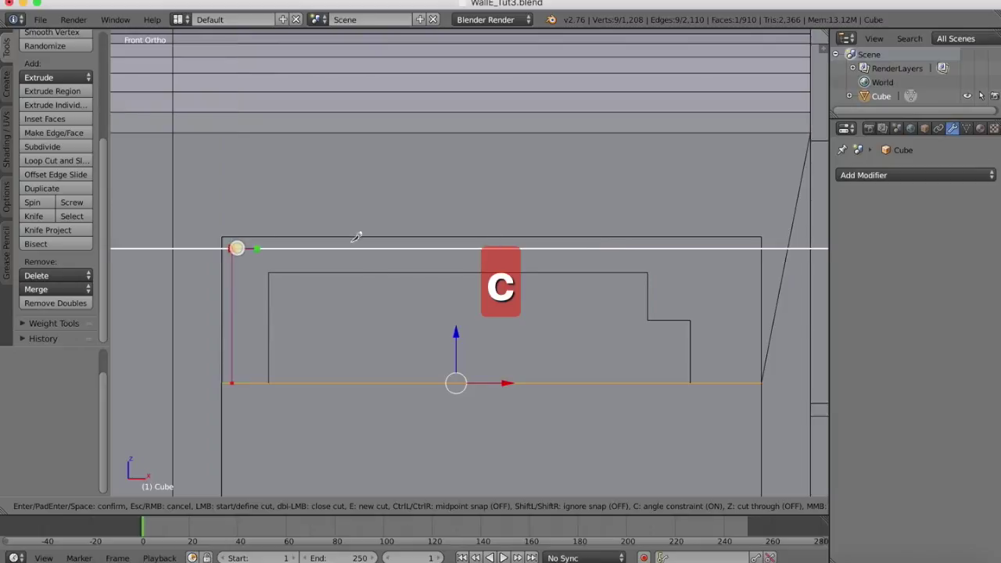
{"action": "left_click", "coordinate": [752, 249]}
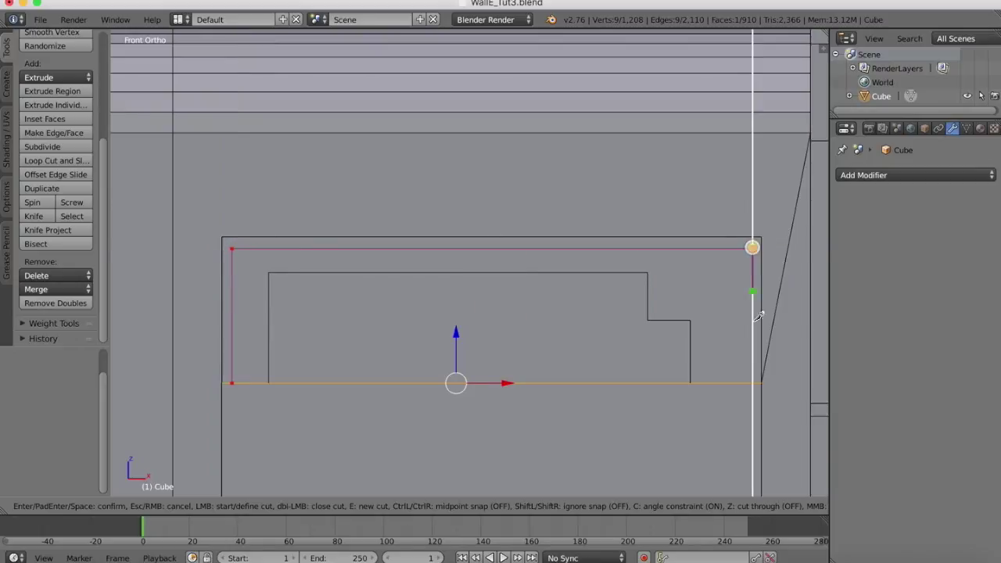
{"action": "left_click", "coordinate": [753, 382]}
{"action": "key", "text": "Return"}
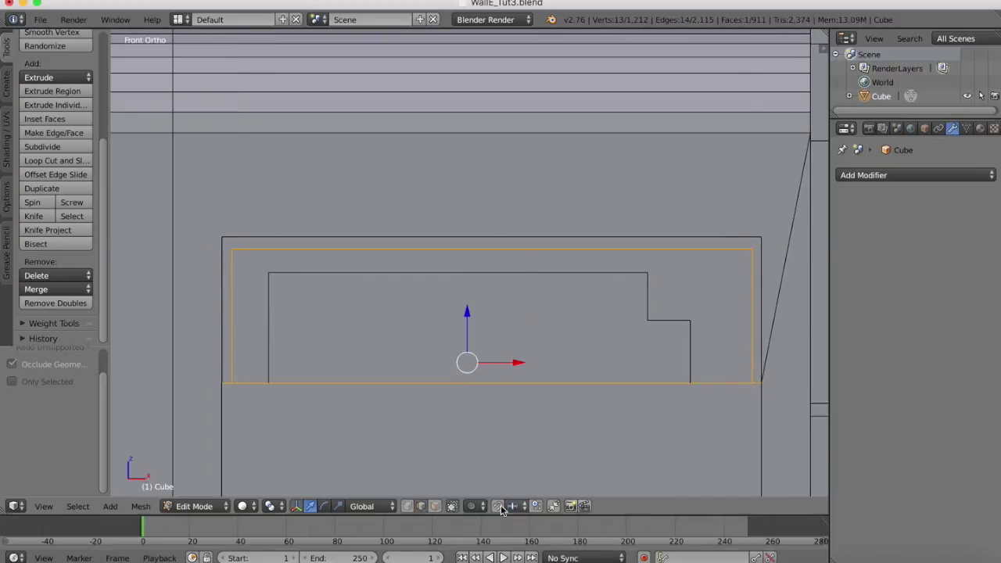
- Select the thin border face between the new outline and the upper strip's outer edges and extrude it 0.004 into the body
{"action": "left_click", "coordinate": [435, 506]}
{"action": "right_click", "coordinate": [425, 240]}
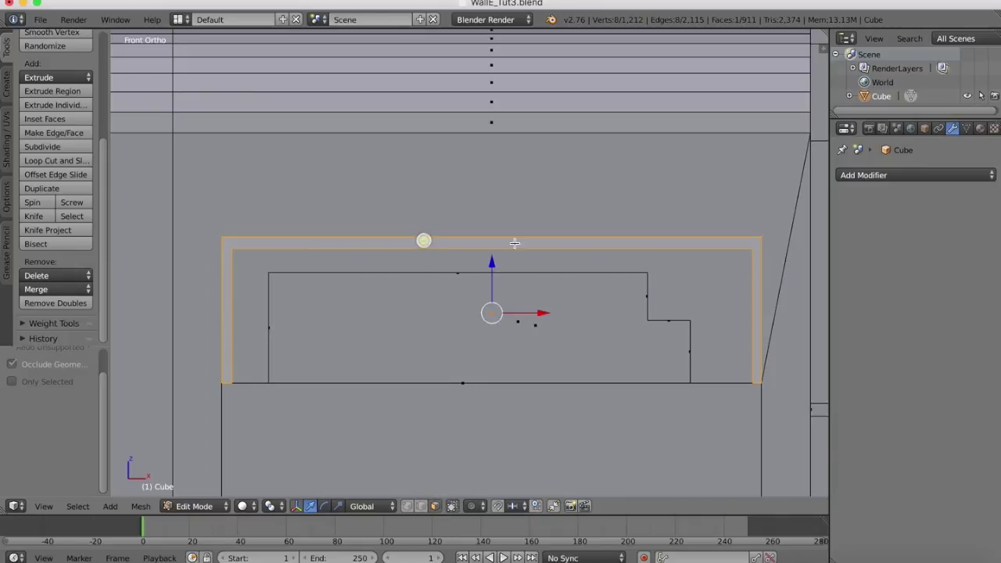
{"action": "scroll", "coordinate": [611, 151], "scroll_direction": "down", "scroll_amount": 1}
{"action": "scroll", "coordinate": [611, 151], "scroll_direction": "right", "scroll_amount": 10}
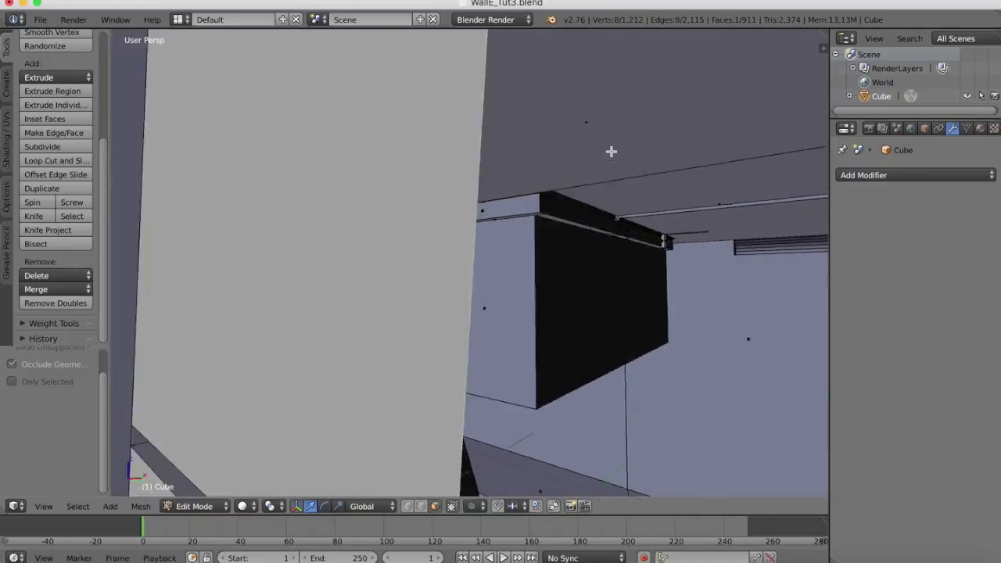
{"action": "scroll", "coordinate": [610, 151], "scroll_direction": "down", "scroll_amount": 5, "text": "ctrl"}
{"action": "key", "text": "e"}
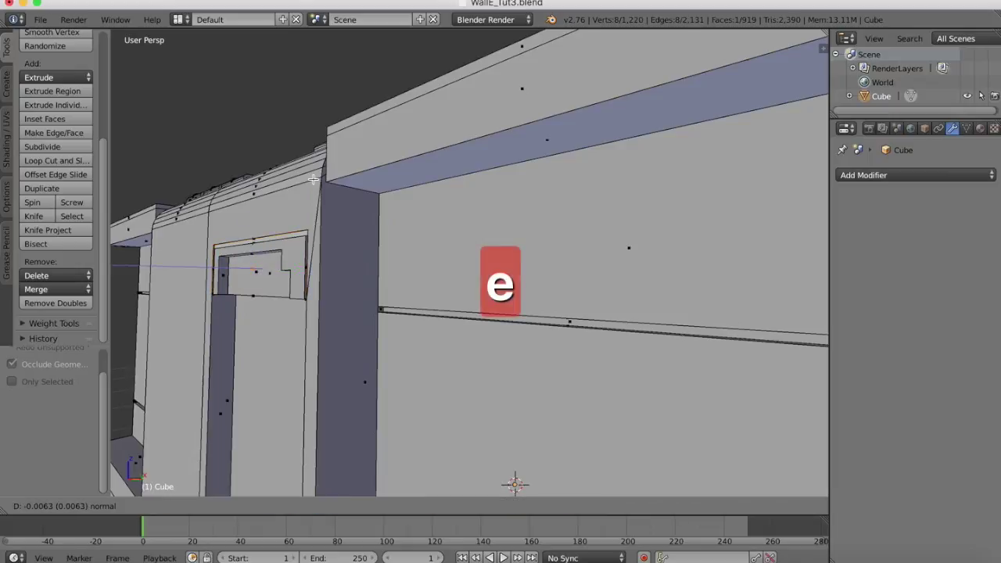
{"action": "left_click", "coordinate": [313, 180]}
- Move the extruded border face a further 0.005 along Y to deepen the groove around the notched pocket
{"action": "scroll", "coordinate": [313, 180], "scroll_direction": "left", "scroll_amount": 8}
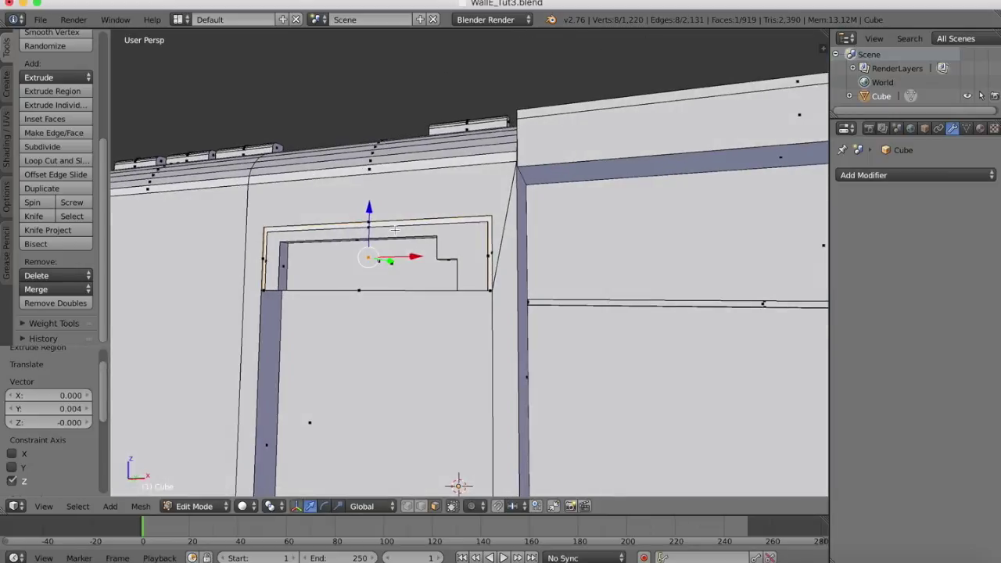
{"action": "middle_click_drag", "start_coordinate": [395, 230], "coordinate": [354, 236]}
{"action": "left_click_drag", "start_coordinate": [352, 238], "coordinate": [352, 239]}
{"action": "scroll", "coordinate": [351, 240], "scroll_direction": "left", "scroll_amount": 8}
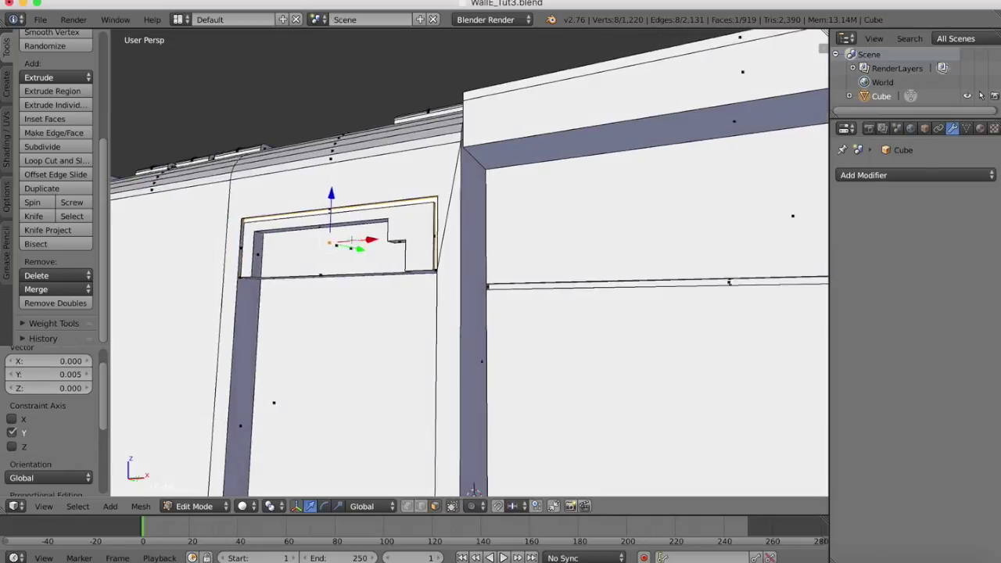
{"action": "middle_click_drag", "start_coordinate": [351, 240], "coordinate": [351, 240]}
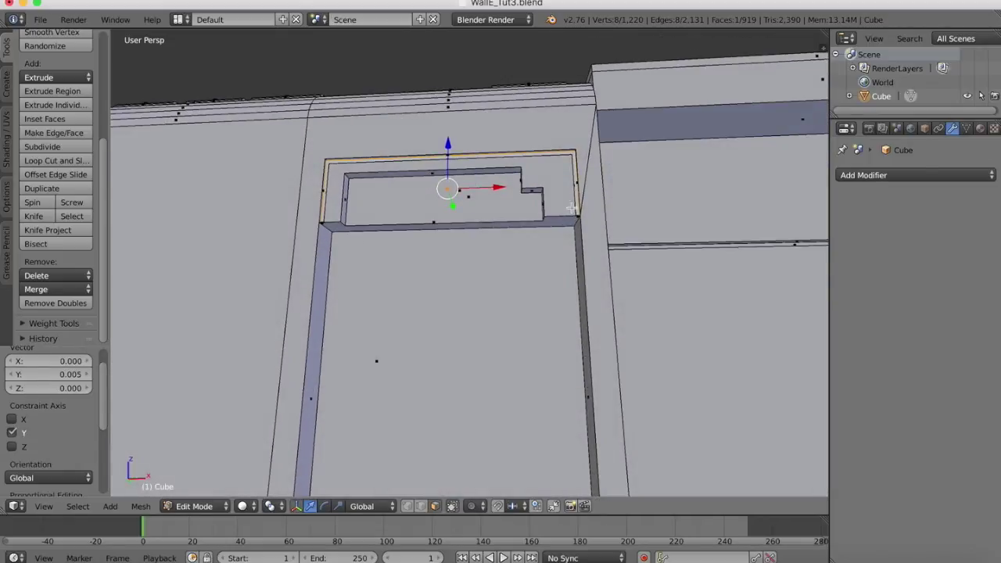
- Select the small bottom end face of the border groove's right side and delete it with the Faces option
{"action": "scroll", "coordinate": [591, 217], "scroll_direction": "up", "scroll_amount": 10}
{"action": "scroll", "coordinate": [591, 217], "scroll_direction": "down", "scroll_amount": 5}
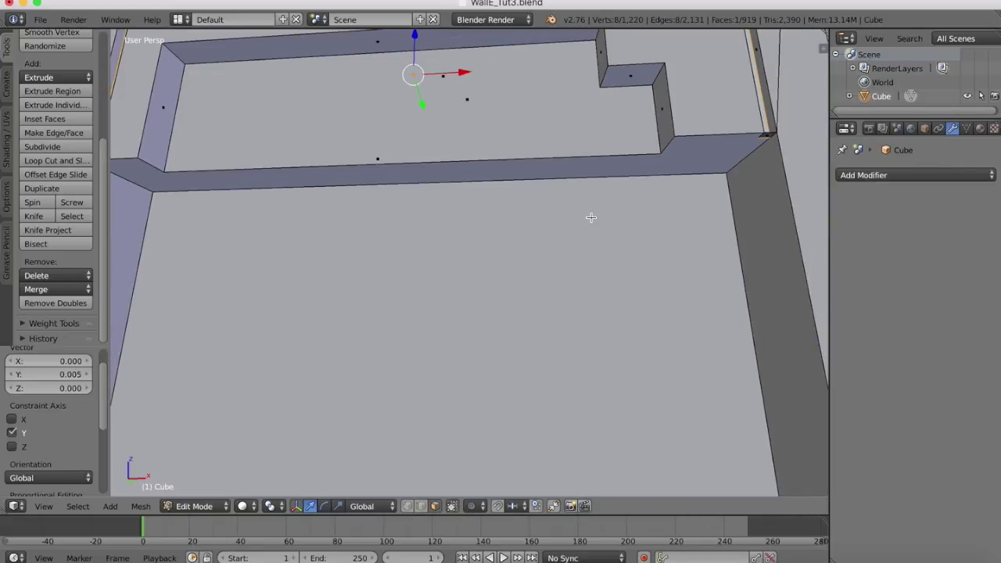
{"action": "middle_click_drag", "start_coordinate": [590, 218], "coordinate": [595, 125]}
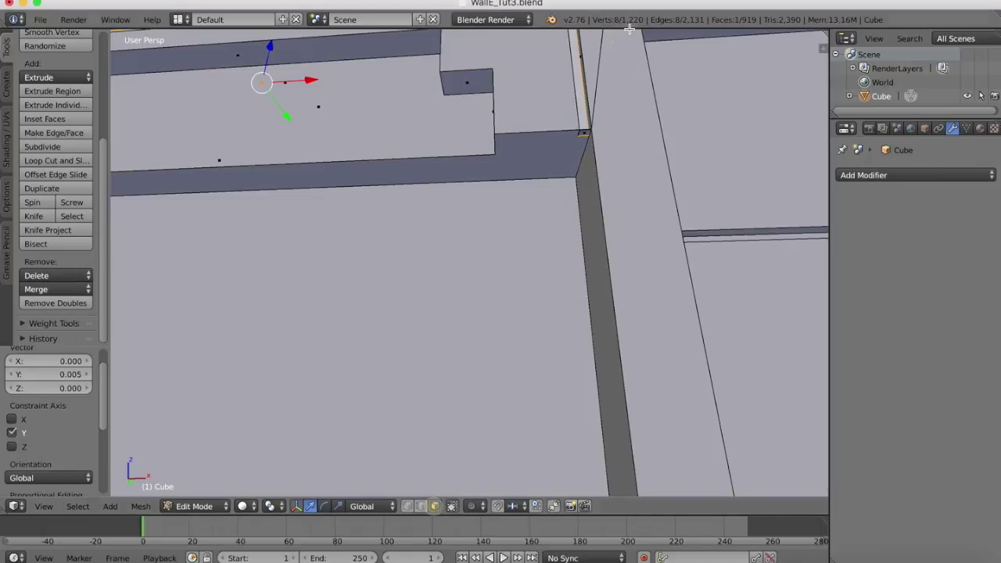
{"action": "right_click", "coordinate": [583, 134]}
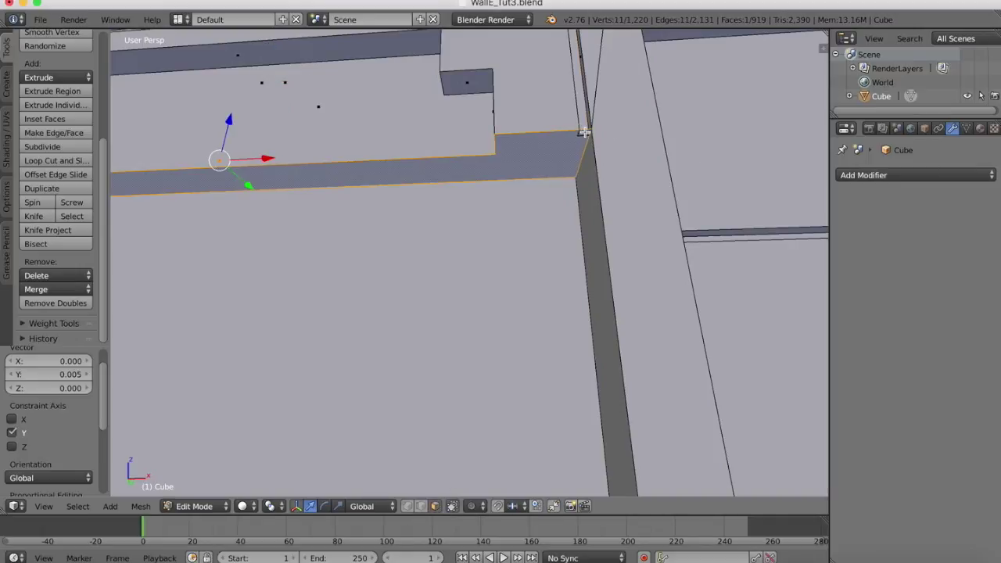
{"action": "middle_click_drag", "start_coordinate": [590, 130], "coordinate": [603, 98]}
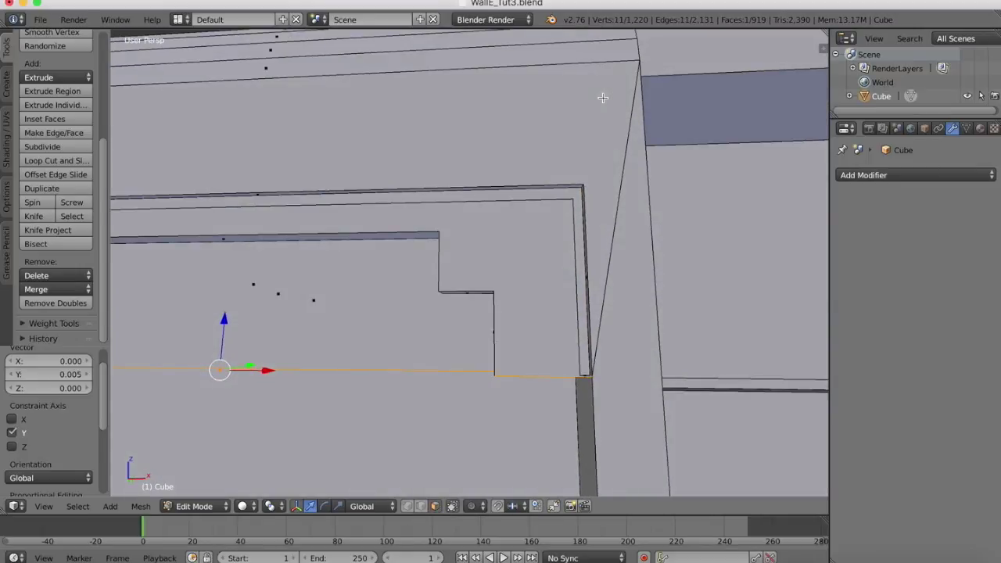
{"action": "scroll", "coordinate": [603, 97], "scroll_direction": "up", "scroll_amount": 3}
{"action": "right_click", "coordinate": [582, 432]}
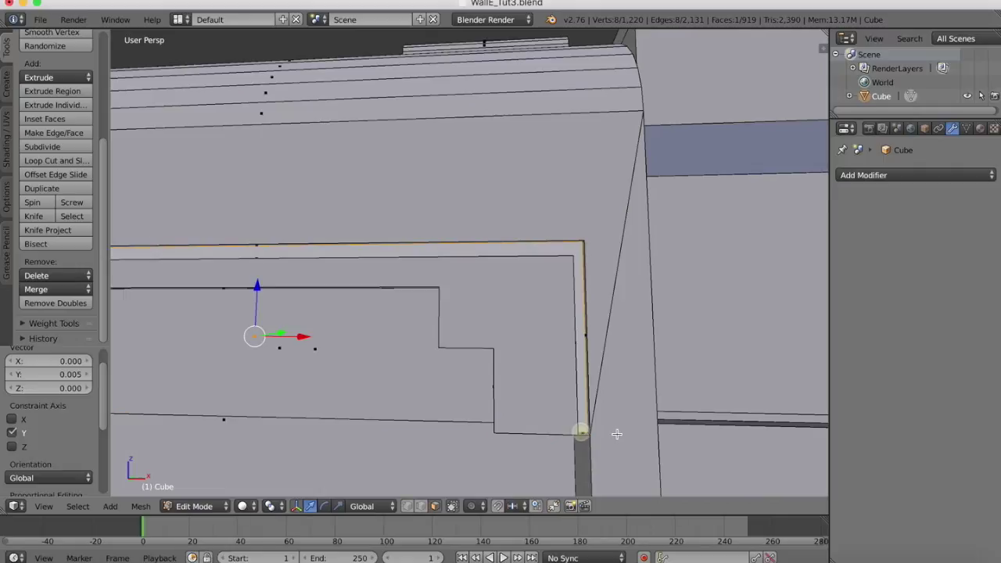
{"action": "right_click", "coordinate": [587, 434]}
{"action": "scroll", "coordinate": [639, 421], "scroll_direction": "up", "scroll_amount": 5}
{"action": "scroll", "coordinate": [639, 421], "scroll_direction": "down", "scroll_amount": 5}
{"action": "scroll", "coordinate": [639, 420], "scroll_direction": "up", "scroll_amount": 4}
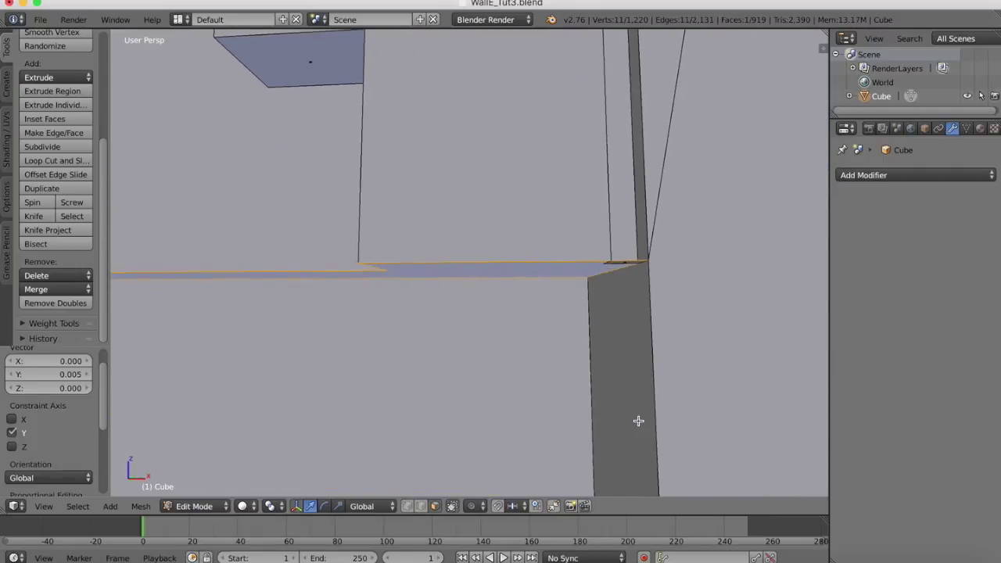
{"action": "right_click", "coordinate": [623, 460]}
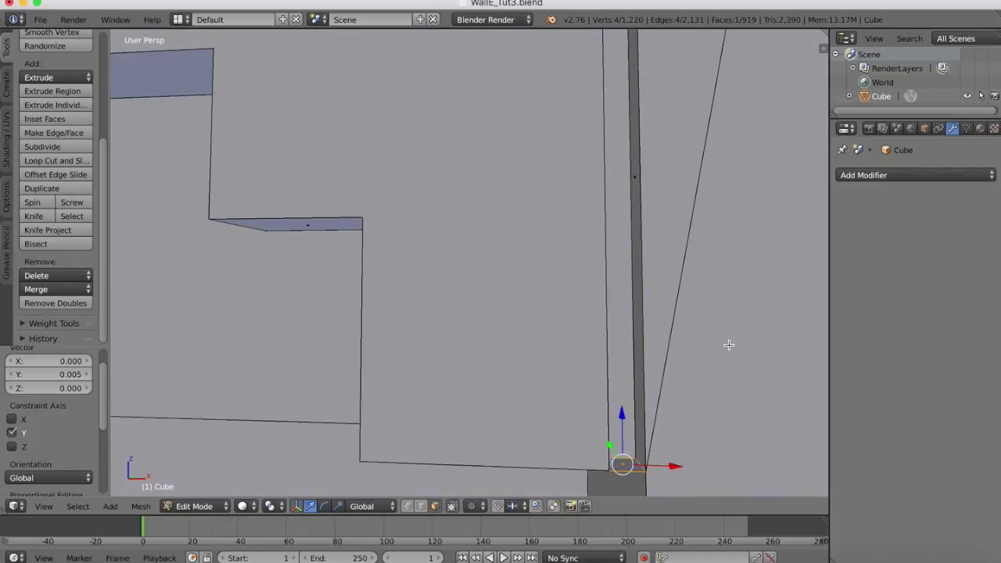
{"action": "key", "text": "x"}
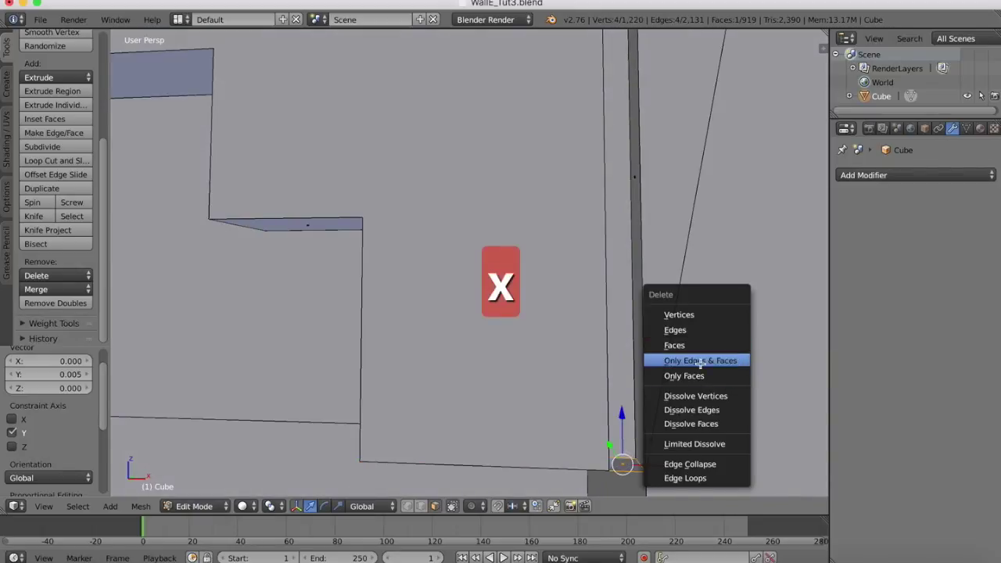
{"action": "left_click", "coordinate": [699, 348]}
- Select the small bottom end face of the border groove's left side and delete it with the Faces option
{"action": "scroll", "coordinate": [383, 375], "scroll_direction": "left", "scroll_amount": 5, "text": "shift"}
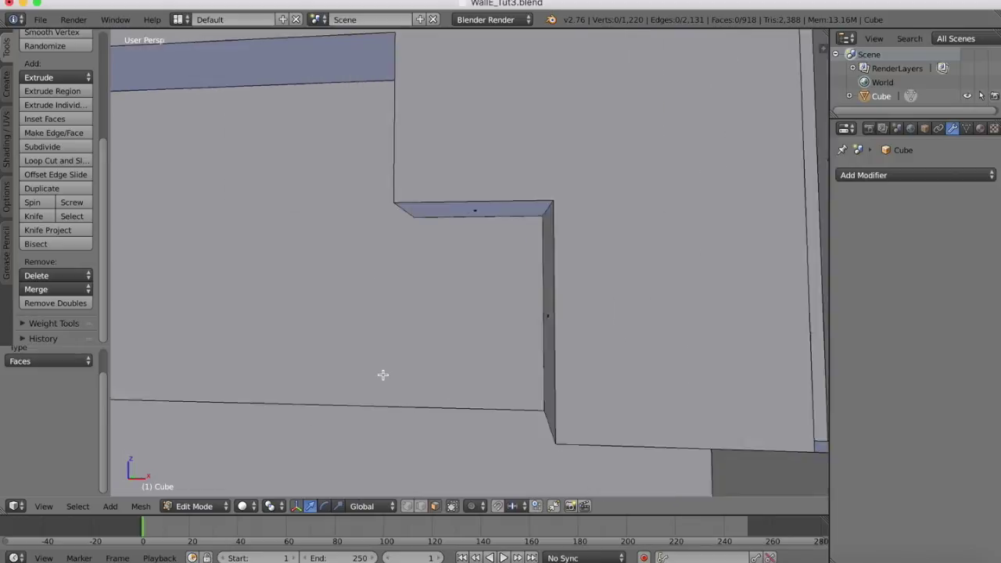
{"action": "scroll", "coordinate": [382, 375], "scroll_direction": "left", "scroll_amount": 8}
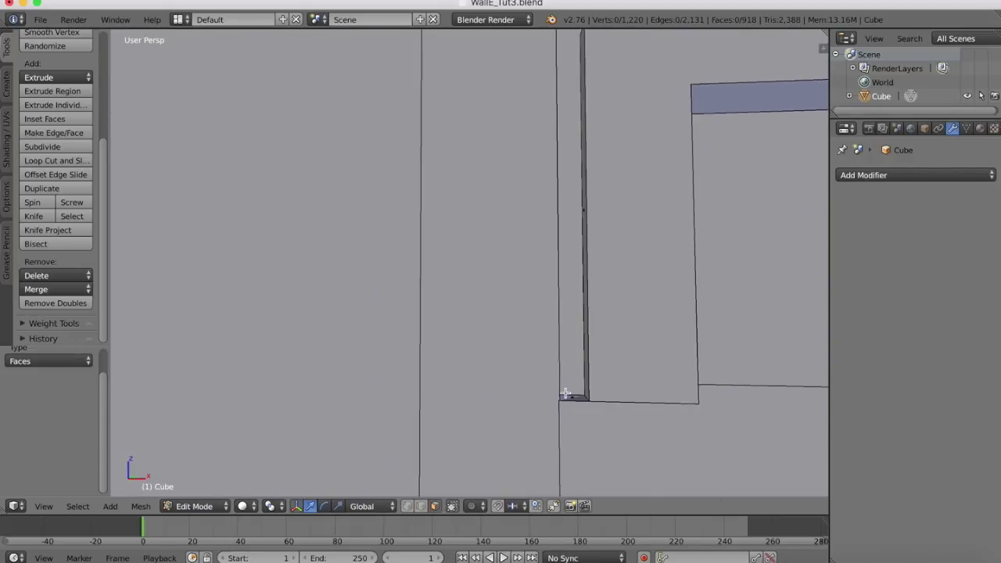
{"action": "right_click", "coordinate": [571, 394]}
{"action": "left_click", "coordinate": [571, 396]}
{"action": "right_click", "coordinate": [571, 395], "text": "alt"}
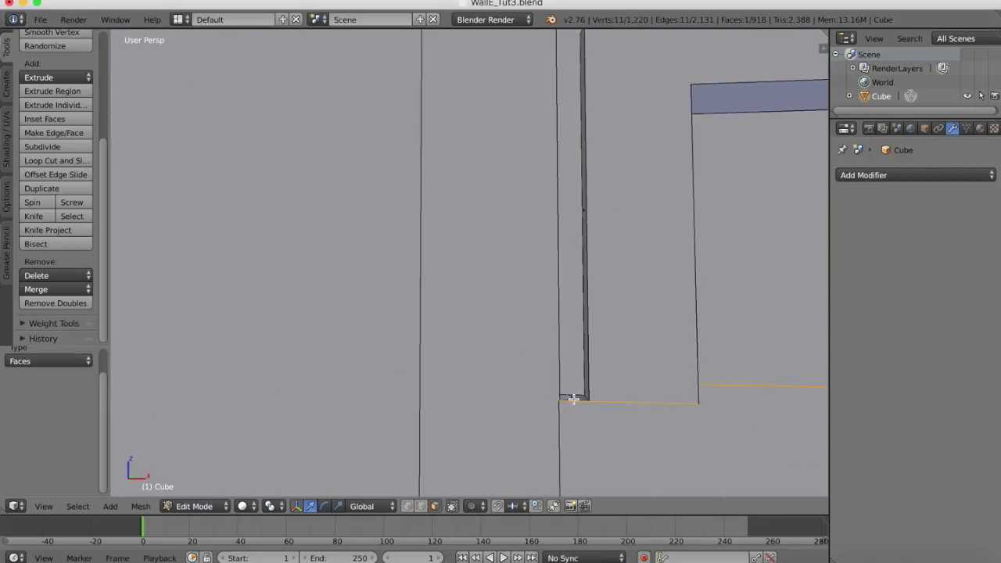
{"action": "right_click", "coordinate": [571, 396]}
{"action": "right_click", "coordinate": [577, 400]}
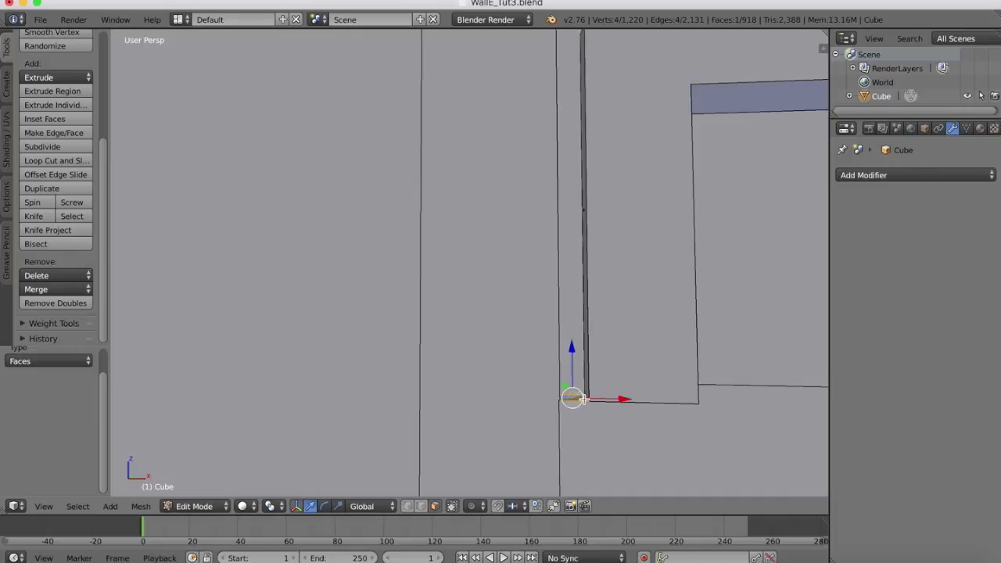
{"action": "key", "text": "x"}
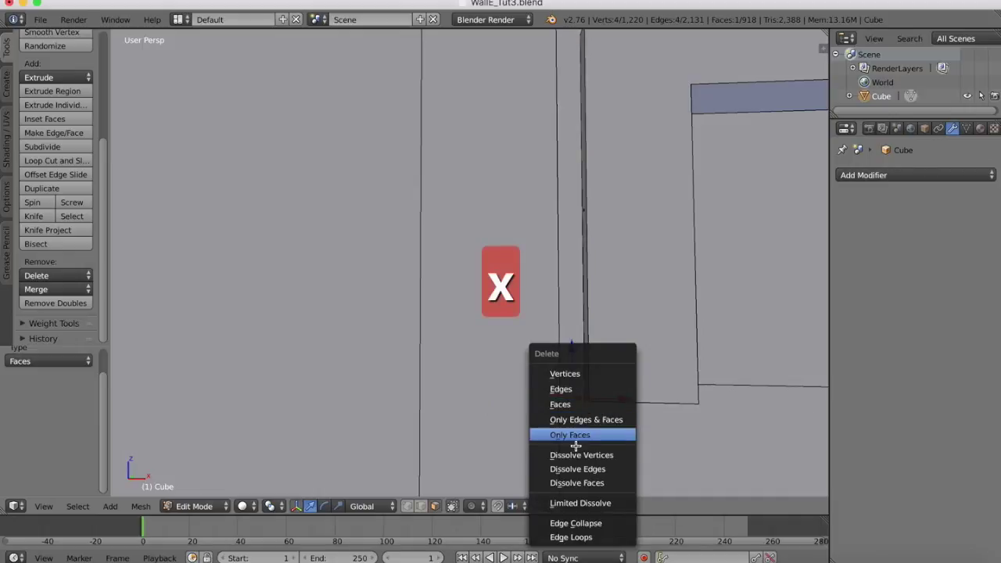
{"action": "left_click", "coordinate": [568, 404]}
- Delete the recess's top wall face beneath the notched pocket and border groove, using the Faces option
{"action": "scroll", "coordinate": [587, 329], "scroll_direction": "up", "scroll_amount": 2}
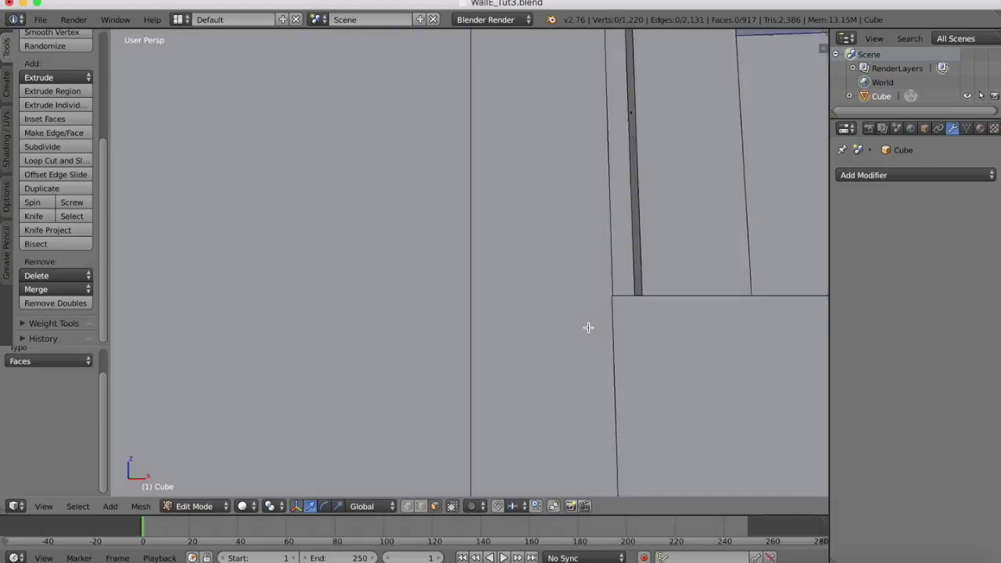
{"action": "scroll", "coordinate": [589, 328], "scroll_direction": "right", "scroll_amount": 3}
{"action": "scroll", "coordinate": [589, 328], "scroll_direction": "right", "scroll_amount": 3}
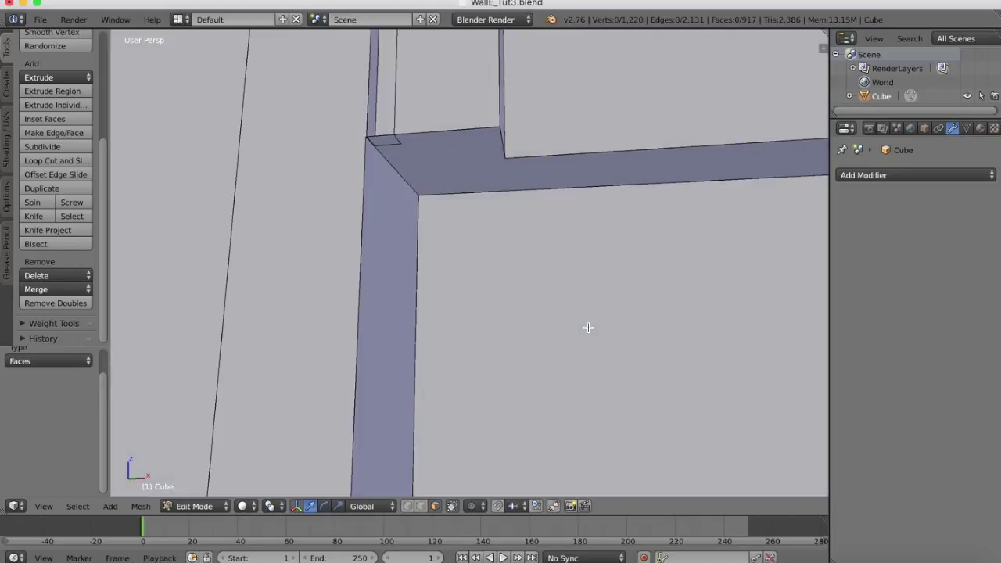
{"action": "right_click", "coordinate": [443, 163]}
{"action": "key", "text": "x"}
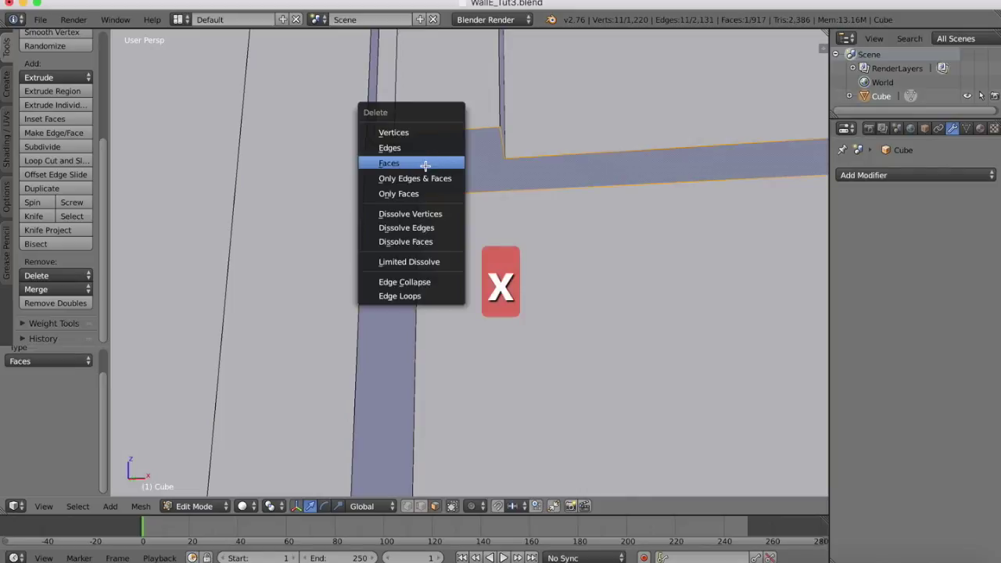
{"action": "left_click", "coordinate": [420, 166]}
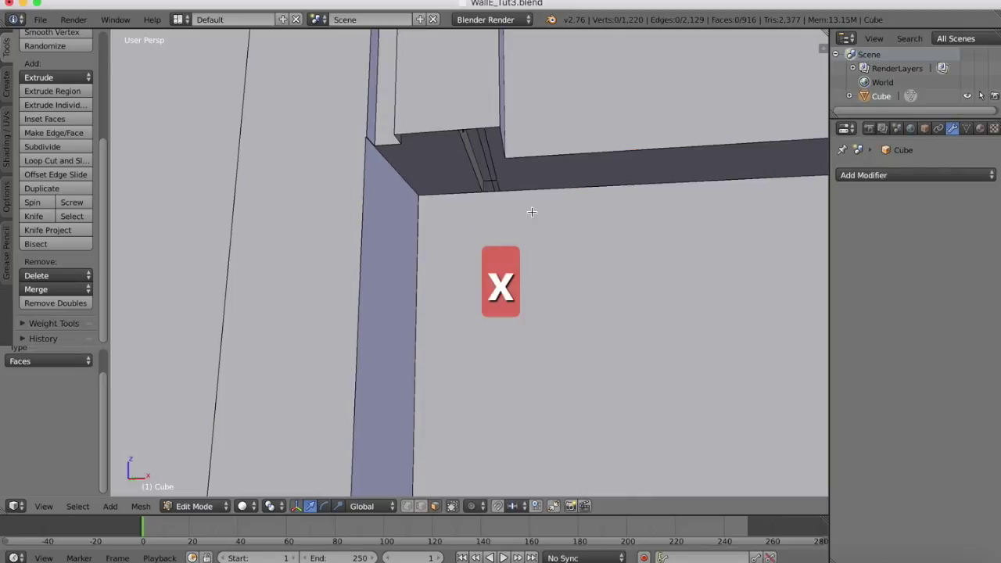
- Select the boundary edges of the opening beneath the notched pocket and border groove, then fill it with a new face
{"action": "scroll", "coordinate": [532, 212], "scroll_direction": "right", "scroll_amount": 5}
{"action": "left_click", "coordinate": [420, 506]}
{"action": "right_click", "coordinate": [320, 191]}
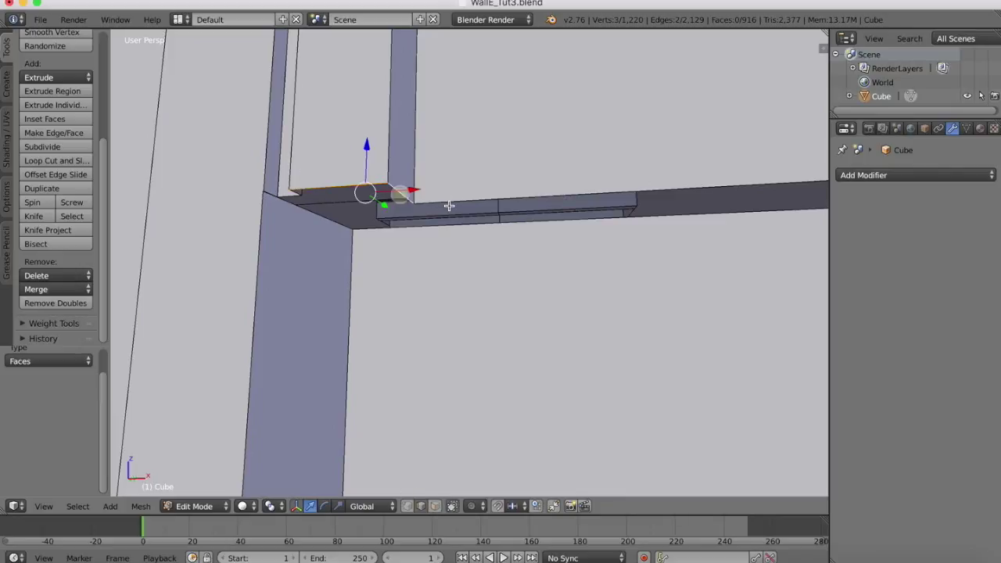
{"action": "right_click", "coordinate": [447, 205], "text": "shift"}
{"action": "scroll", "coordinate": [446, 204], "scroll_direction": "up", "scroll_amount": 5}
{"action": "scroll", "coordinate": [450, 203], "scroll_direction": "down", "scroll_amount": 3}
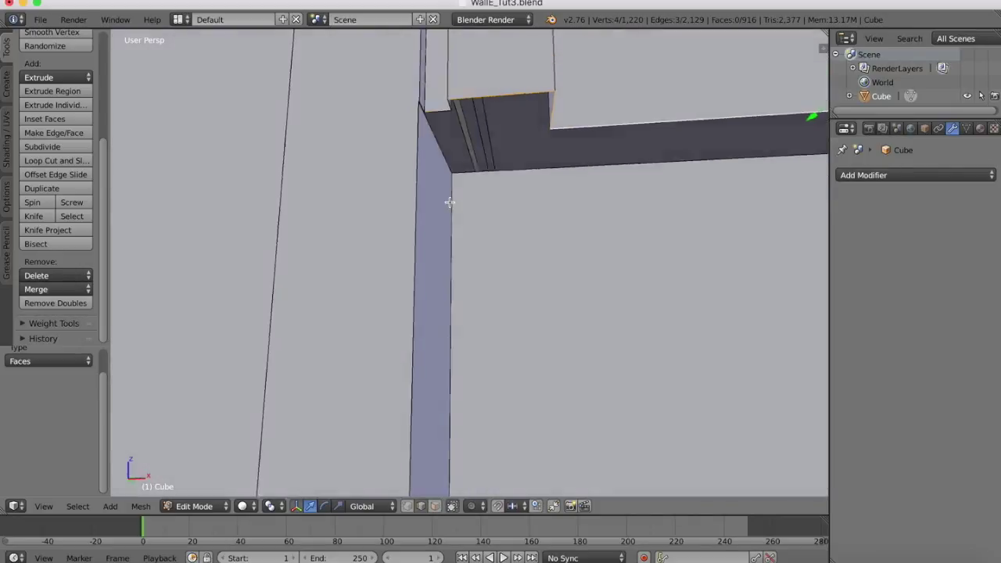
{"action": "right_click", "coordinate": [450, 103], "text": "shift"}
{"action": "right_click", "coordinate": [439, 109], "text": "shift"}
{"action": "right_click", "coordinate": [433, 128], "text": "shift"}
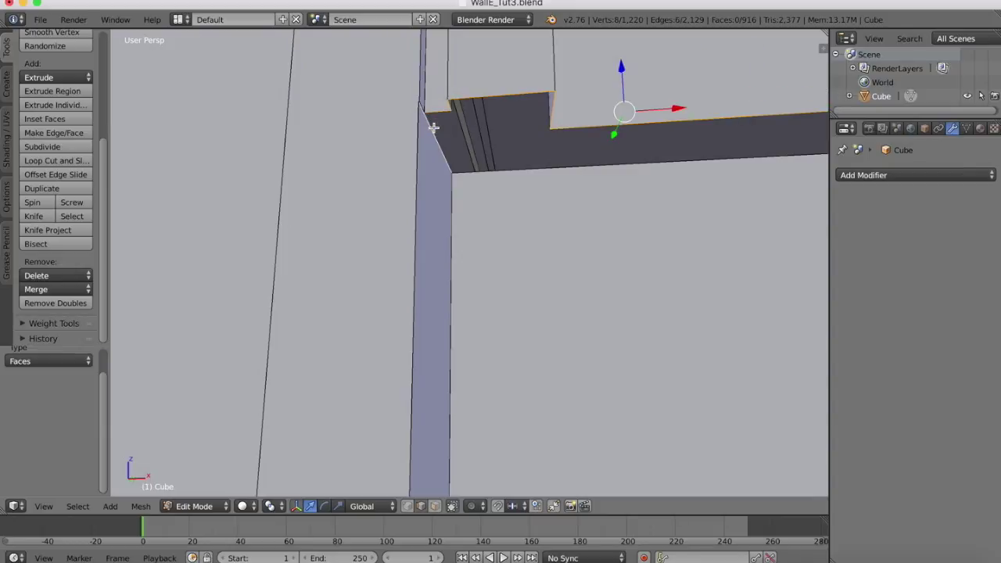
{"action": "right_click", "coordinate": [480, 171], "text": "shift"}
{"action": "scroll", "coordinate": [548, 260], "scroll_direction": "up", "scroll_amount": 4}
{"action": "scroll", "coordinate": [547, 260], "scroll_direction": "right", "scroll_amount": 10, "text": "shift"}
{"action": "scroll", "coordinate": [548, 261], "scroll_direction": "left", "scroll_amount": 10, "text": "shift"}
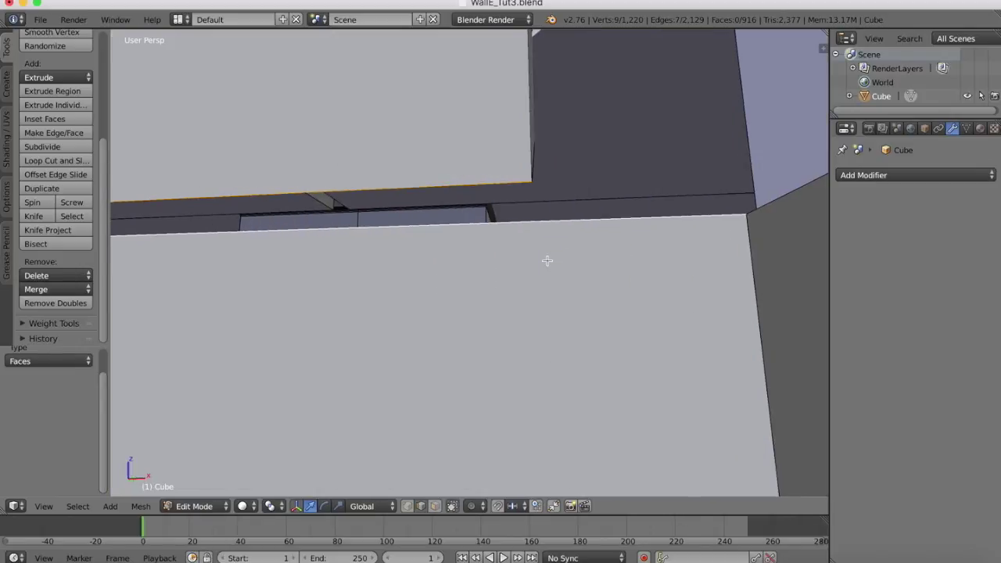
{"action": "scroll", "coordinate": [547, 260], "scroll_direction": "down", "scroll_amount": 4}
{"action": "scroll", "coordinate": [548, 260], "scroll_direction": "down", "scroll_amount": 2}
{"action": "right_click", "coordinate": [521, 223], "text": "shift"}
{"action": "scroll", "coordinate": [521, 223], "scroll_direction": "down", "scroll_amount": 3}
{"action": "right_click", "coordinate": [527, 139], "text": "shift"}
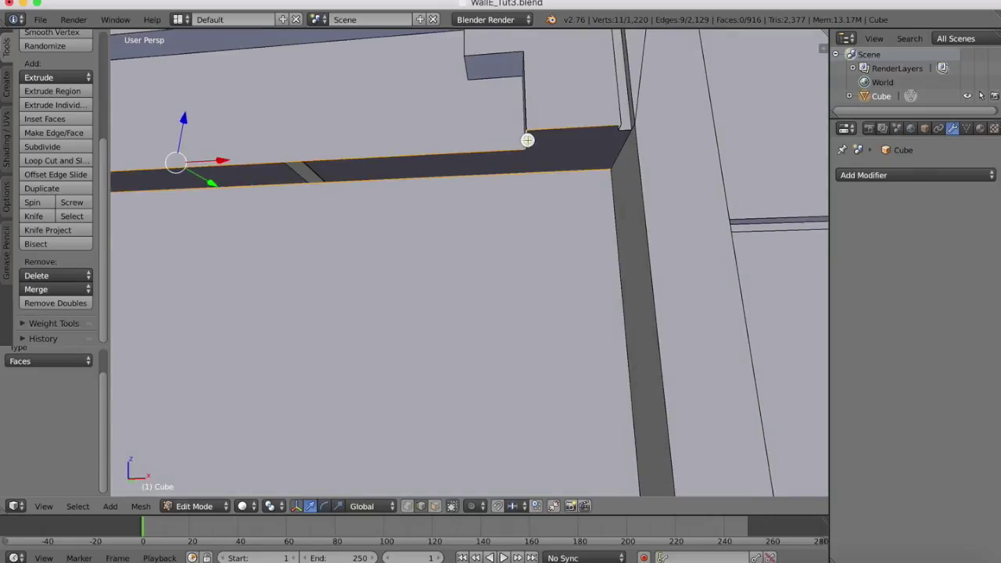
{"action": "right_click", "coordinate": [627, 131], "text": "shift"}
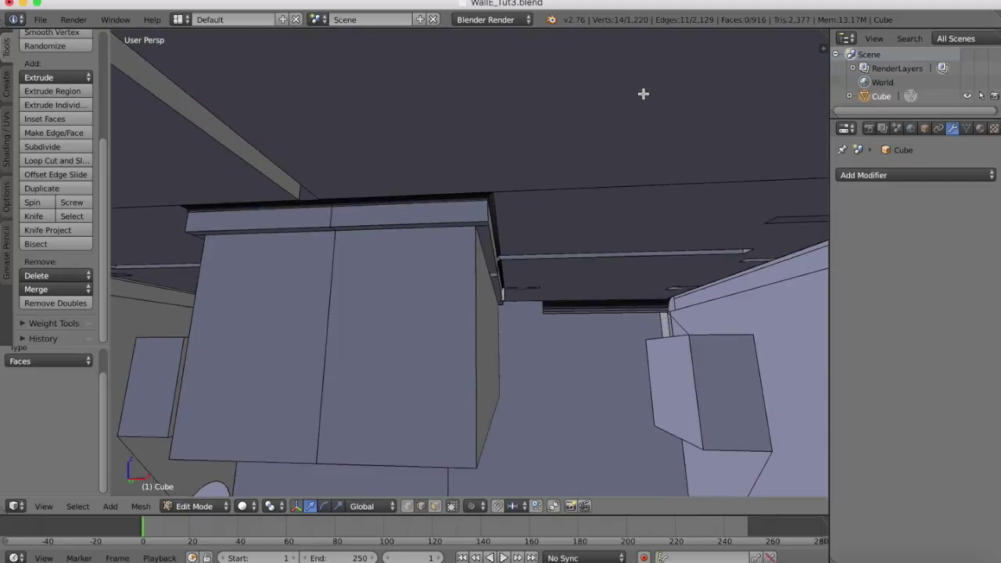
{"action": "scroll", "coordinate": [643, 94], "scroll_direction": "down", "scroll_amount": 6}
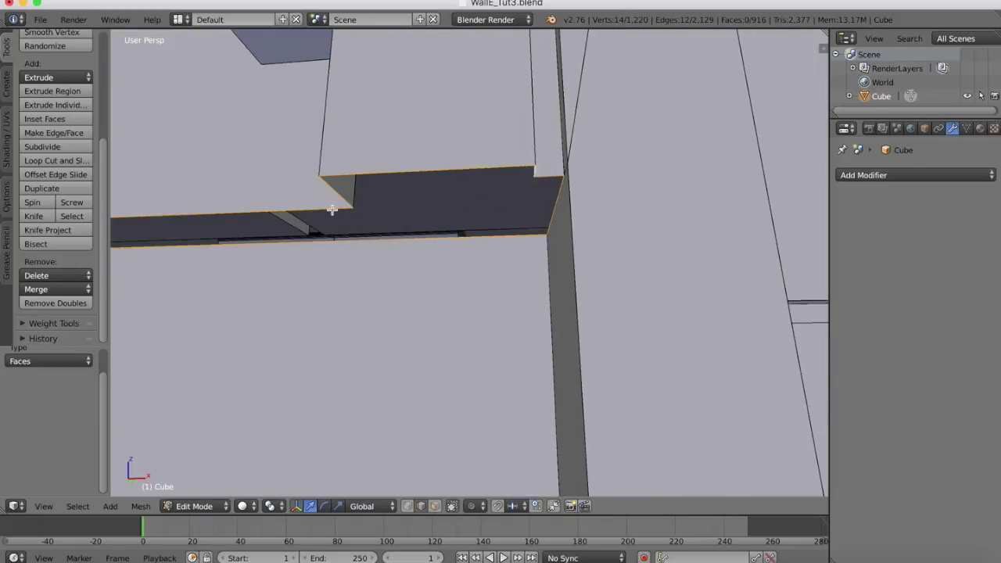
{"action": "left_click", "coordinate": [49, 134]}
{"action": "scroll", "coordinate": [414, 158], "scroll_direction": "down", "scroll_amount": 8}
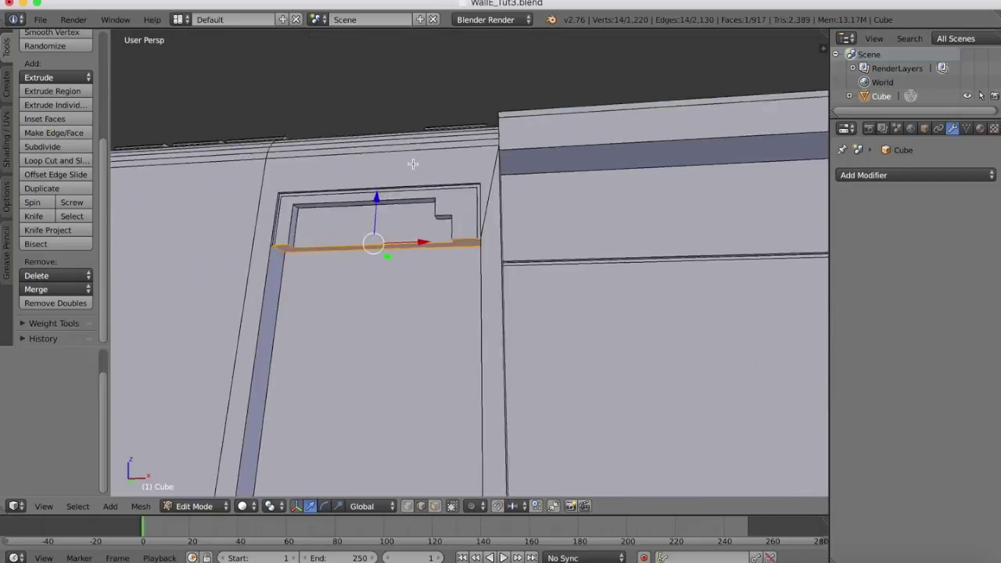
- Switch to the walle basic.jpg reference in Preview to examine the front panel details, then return to Blender
{"action": "middle_click_drag", "start_coordinate": [413, 163], "coordinate": [414, 164]}
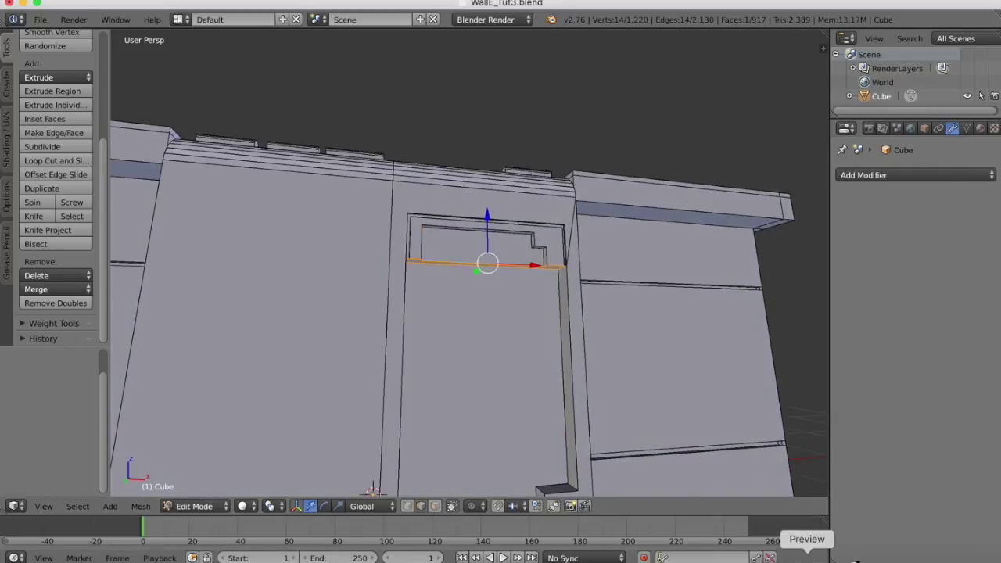
{"action": "left_click", "coordinate": [795, 542]}
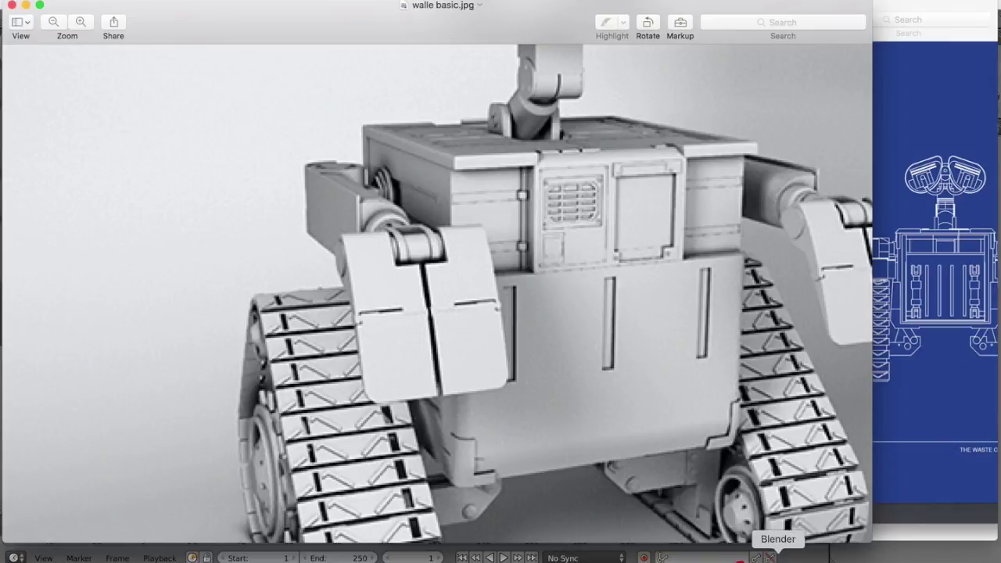
{"action": "left_click", "coordinate": [779, 559]}
{"action": "scroll", "coordinate": [529, 217], "scroll_direction": "down", "scroll_amount": 6}
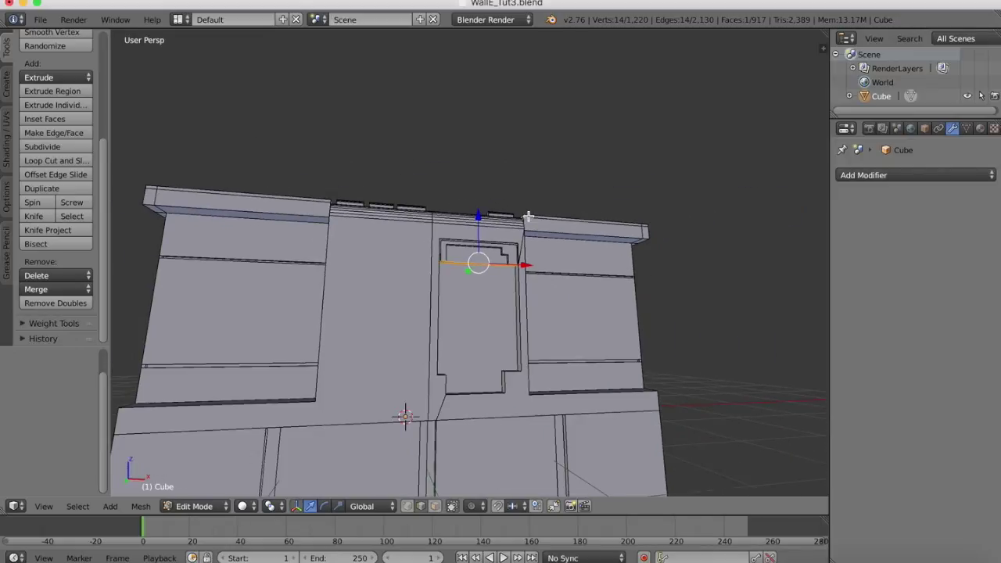
- Leave mesh editing for Object Mode and add a cylinder with 32 vertices, radius 1 and depth 2
{"action": "left_click", "coordinate": [194, 507]}
{"action": "left_click", "coordinate": [202, 490]}
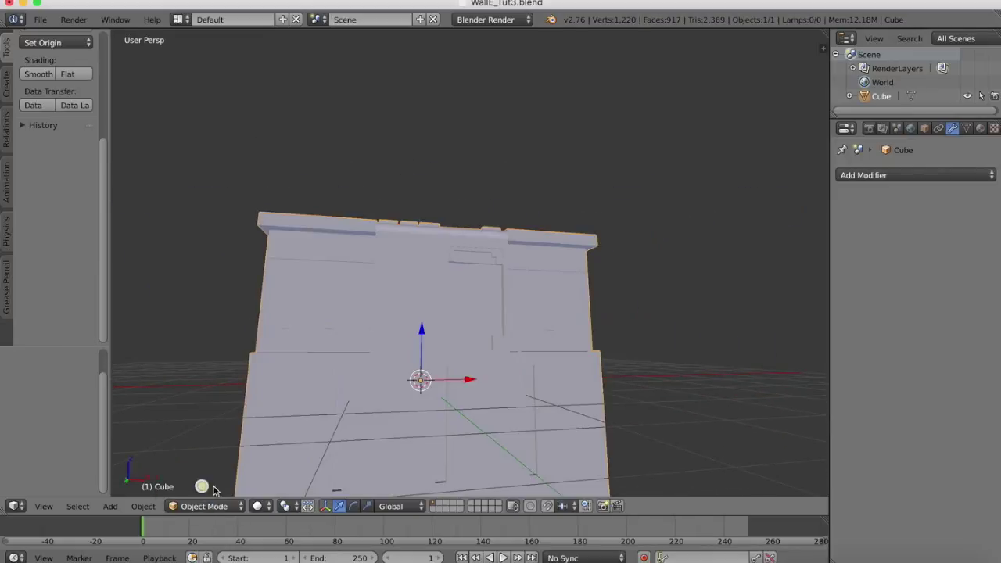
{"action": "scroll", "coordinate": [436, 164], "scroll_direction": "left", "scroll_amount": 10}
{"action": "scroll", "coordinate": [435, 163], "scroll_direction": "right", "scroll_amount": 8}
{"action": "left_click", "coordinate": [7, 83]}
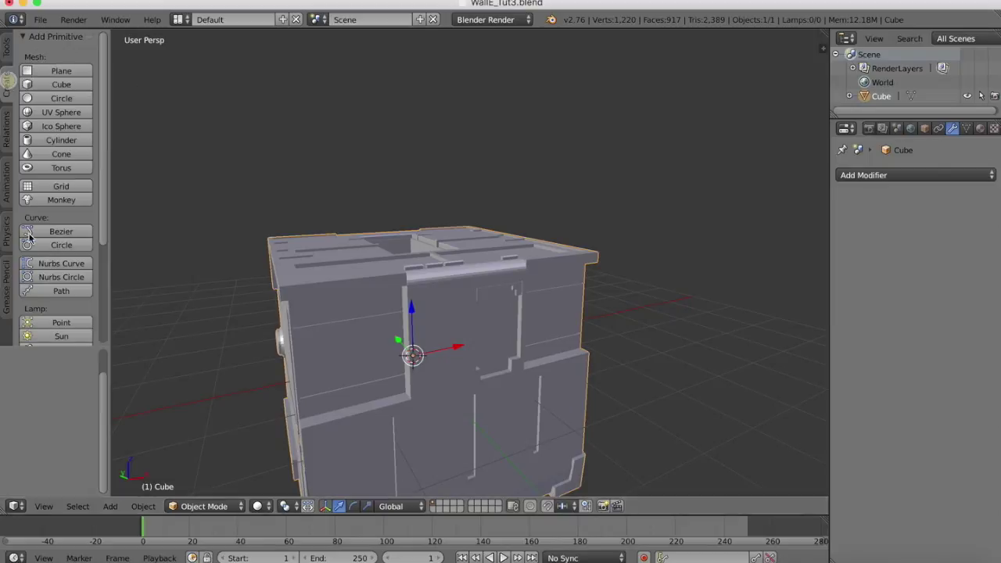
{"action": "left_click", "coordinate": [48, 141]}
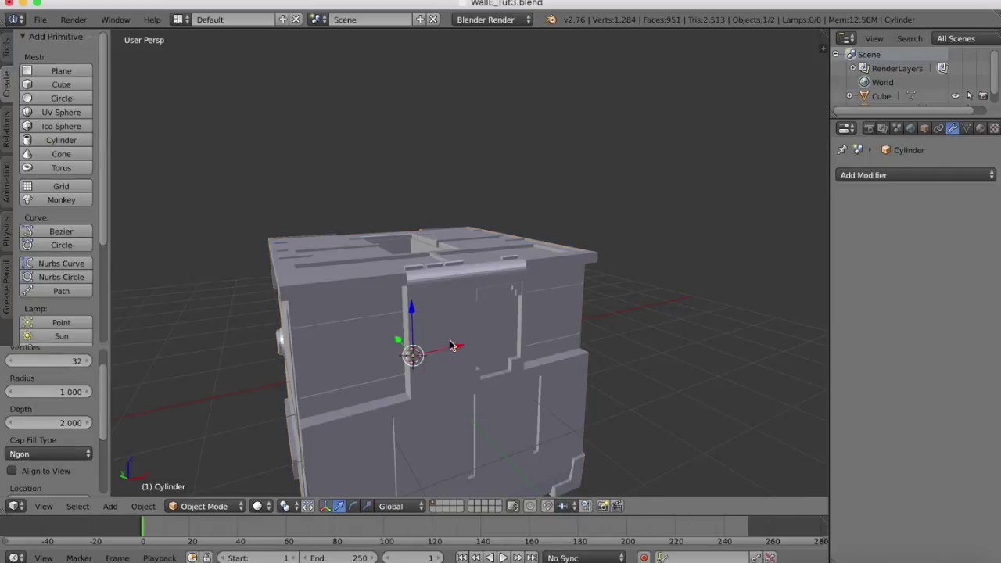
- Move the cylinder -2.618 along X out of the body and scale it down to about 0.198
{"action": "left_click_drag", "start_coordinate": [457, 354], "coordinate": [284, 357]}
{"action": "key", "text": "s"}
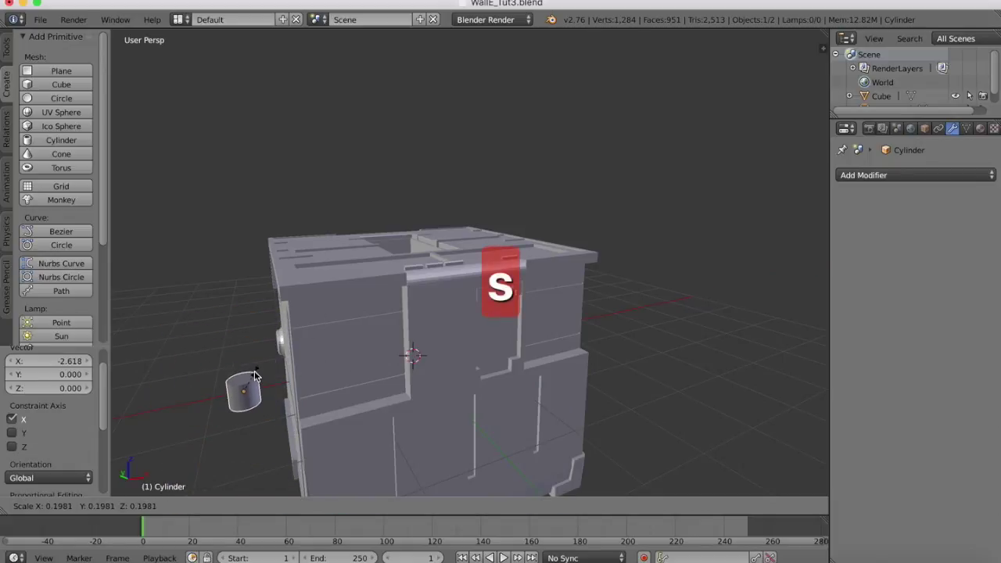
{"action": "left_click", "coordinate": [255, 375]}
- Move the cylinder -1.943 along Y and 2.073 along X, then adjust it into the corner beside the front's raised center section
{"action": "middle_click_drag", "start_coordinate": [249, 371], "coordinate": [245, 382]}
{"action": "left_click_drag", "start_coordinate": [210, 439], "coordinate": [372, 455]}
{"action": "middle_click_drag", "start_coordinate": [383, 370], "coordinate": [391, 428]}
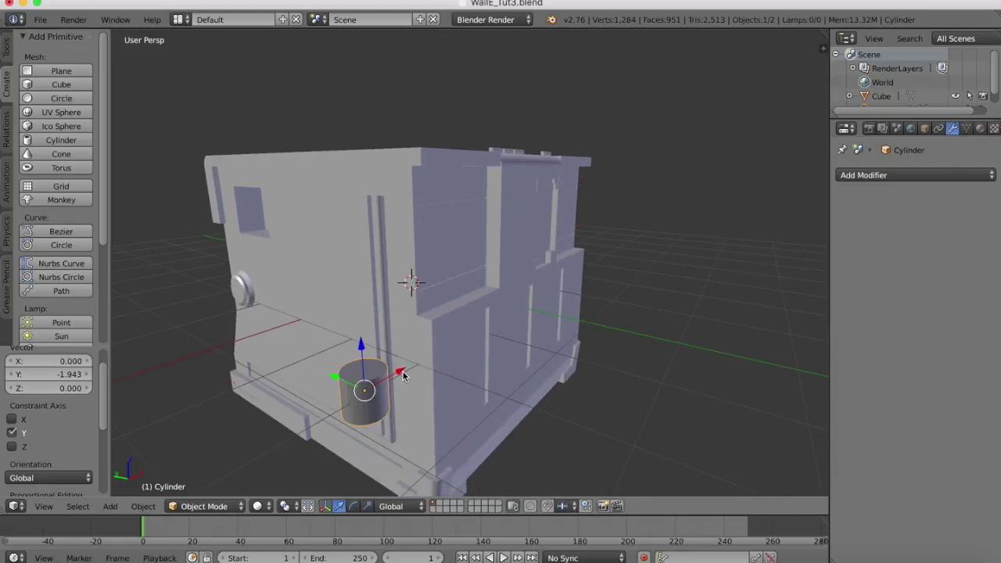
{"action": "left_click_drag", "start_coordinate": [401, 376], "coordinate": [528, 305]}
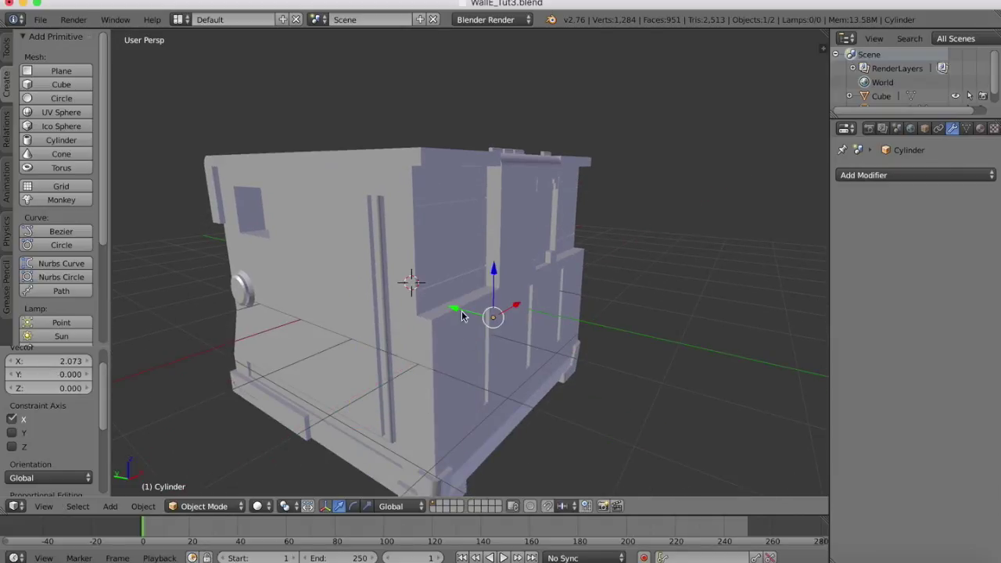
{"action": "left_click_drag", "start_coordinate": [455, 308], "coordinate": [462, 308]}
{"action": "left_click_drag", "start_coordinate": [503, 270], "coordinate": [506, 246]}
{"action": "scroll", "coordinate": [506, 246], "scroll_direction": "right", "scroll_amount": 5}
{"action": "scroll", "coordinate": [471, 241], "scroll_direction": "up", "scroll_amount": 5}
{"action": "scroll", "coordinate": [471, 243], "scroll_direction": "up", "scroll_amount": 1}
- Scale the cylinder by 0.193 and stretch it by 19.173 along Z into a thin vertical rod
{"action": "key", "text": "s"}
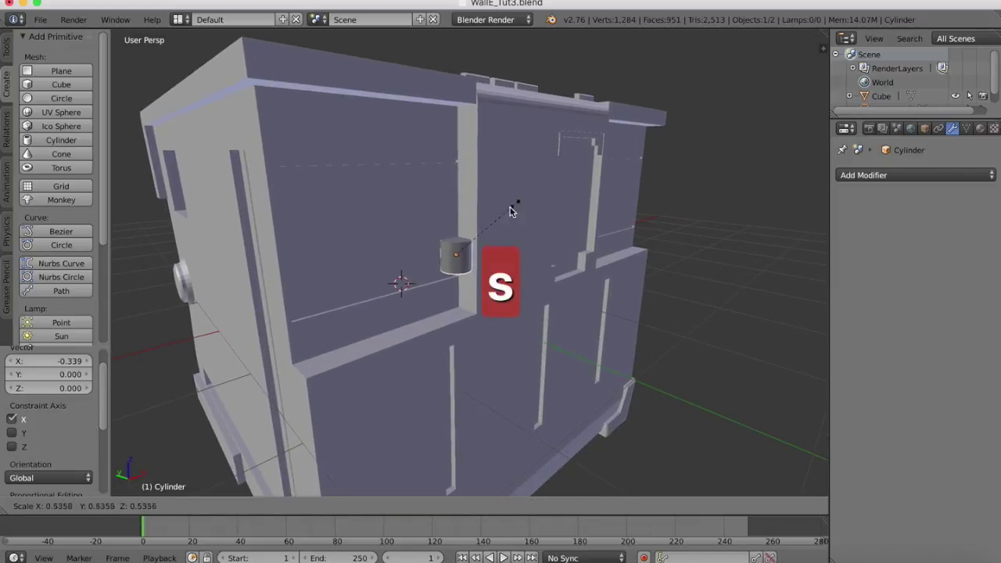
{"action": "left_click", "coordinate": [477, 239]}
{"action": "key", "text": "s"}
{"action": "key", "text": "z"}
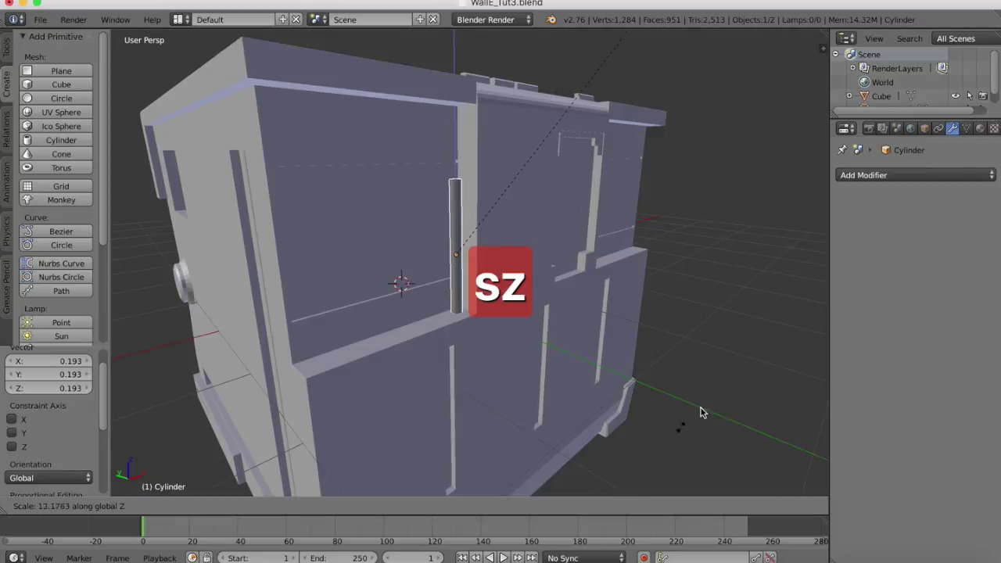
{"action": "left_click", "coordinate": [799, 310]}
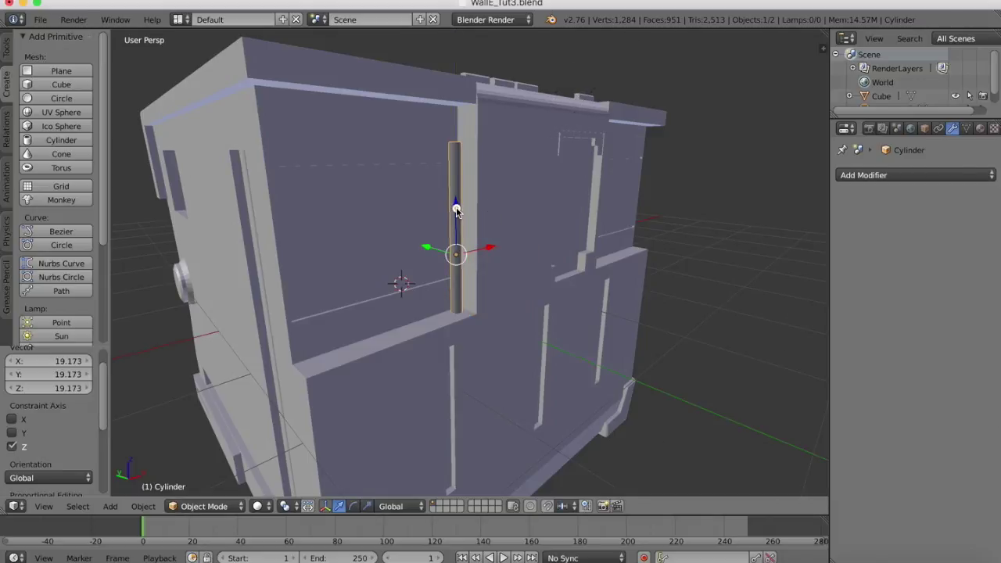
- Raise the rod 0.235 along Z and scale it by 1.016 along Z to span the recess height
{"action": "key", "text": "g"}
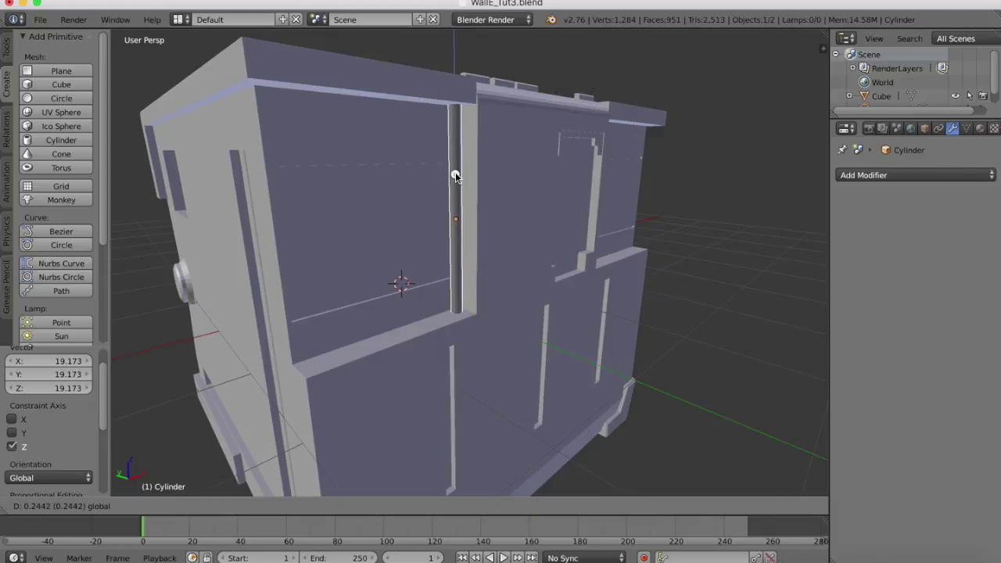
{"action": "left_click", "coordinate": [456, 176]}
{"action": "key", "text": "s"}
{"action": "key", "text": "z"}
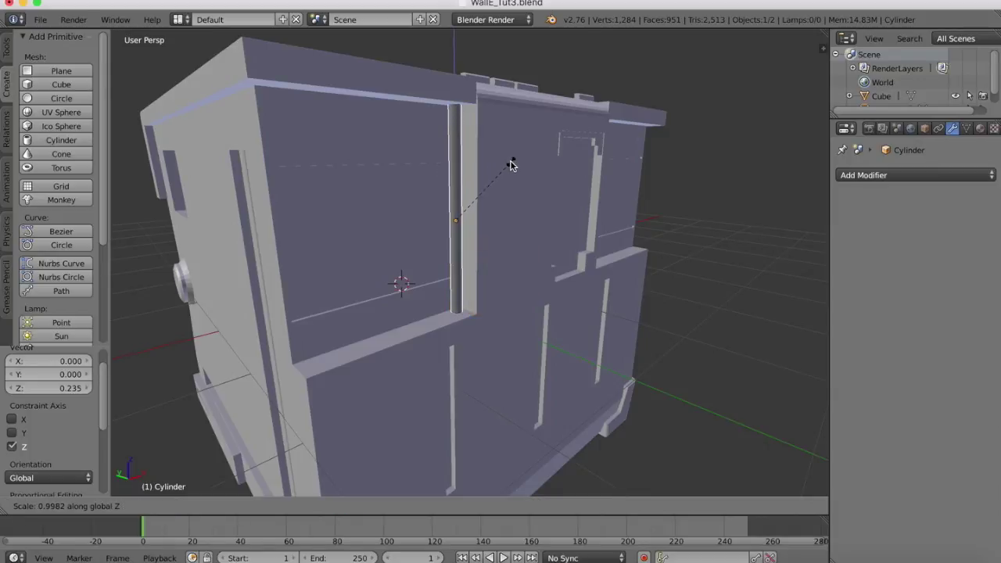
{"action": "left_click", "coordinate": [512, 164]}
- Nudge the rod 0.026 along X and 0.014 along Y into the corner of the recess
{"action": "scroll", "coordinate": [563, 204], "scroll_direction": "right", "scroll_amount": 5}
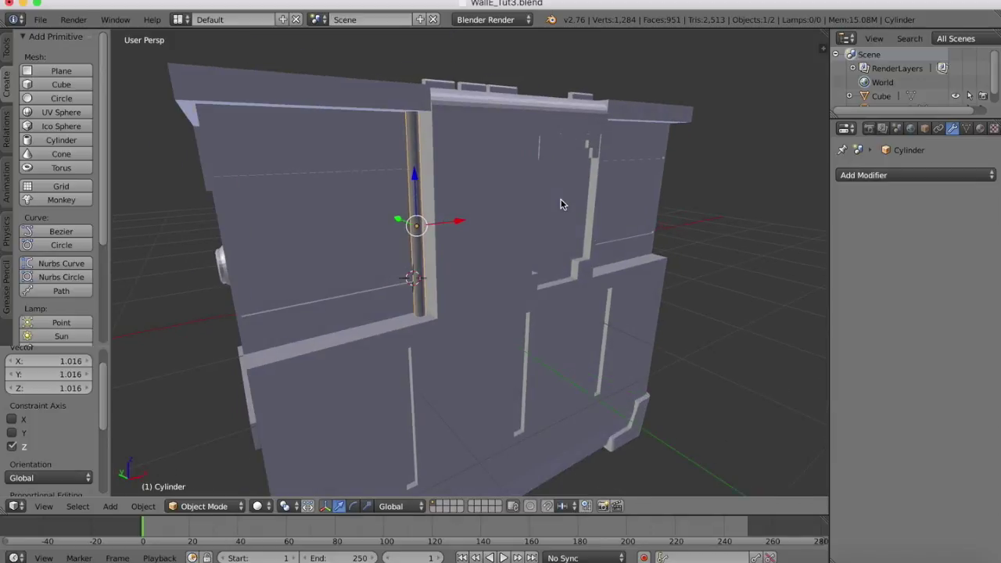
{"action": "scroll", "coordinate": [410, 151], "scroll_direction": "up", "scroll_amount": 5}
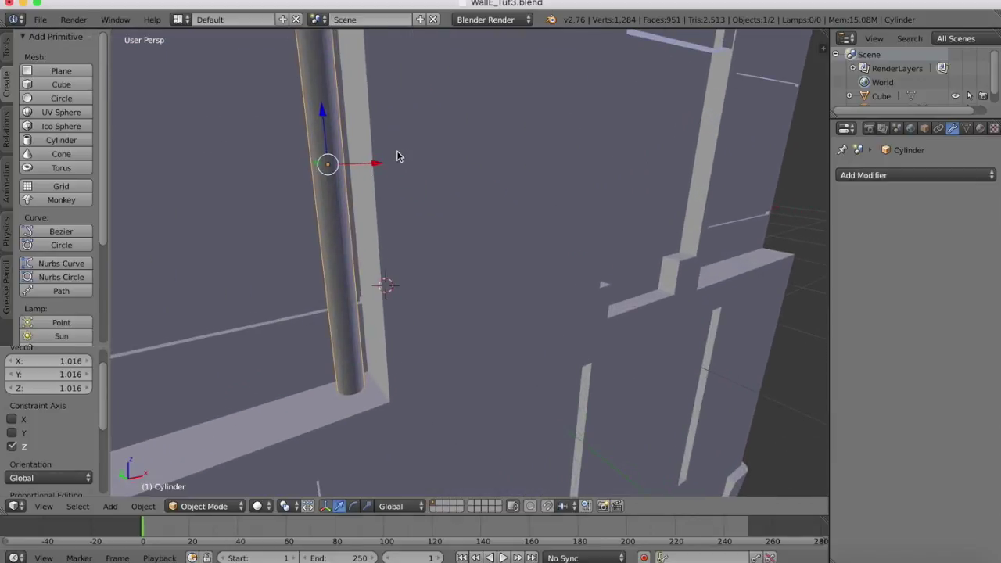
{"action": "mouse_move", "coordinate": [374, 164]}
{"action": "left_mouse_down"}
{"action": "mouse_move", "coordinate": [391, 158]}
{"action": "mouse_move", "coordinate": [382, 154]}
{"action": "left_mouse_up"}
{"action": "key", "text": "KP_Decimal"}
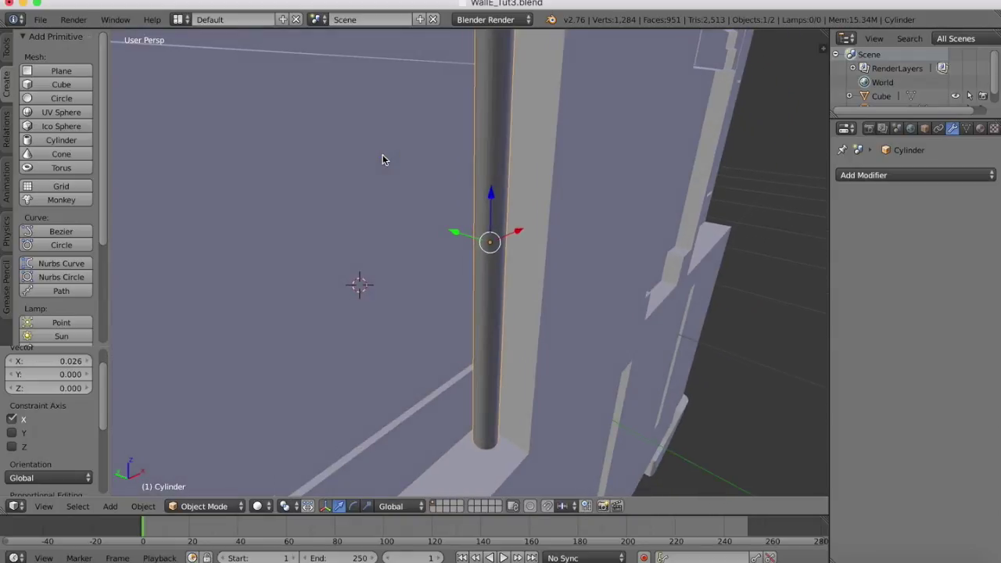
{"action": "mouse_move", "coordinate": [455, 234]}
{"action": "left_mouse_down"}
{"action": "mouse_move", "coordinate": [440, 221]}
{"action": "mouse_move", "coordinate": [449, 230]}
{"action": "left_mouse_up"}
{"action": "middle_click_drag", "start_coordinate": [449, 230], "coordinate": [363, 213]}
{"action": "scroll", "coordinate": [362, 218], "scroll_direction": "down", "scroll_amount": 4}
{"action": "scroll", "coordinate": [362, 218], "scroll_direction": "right", "scroll_amount": 10}
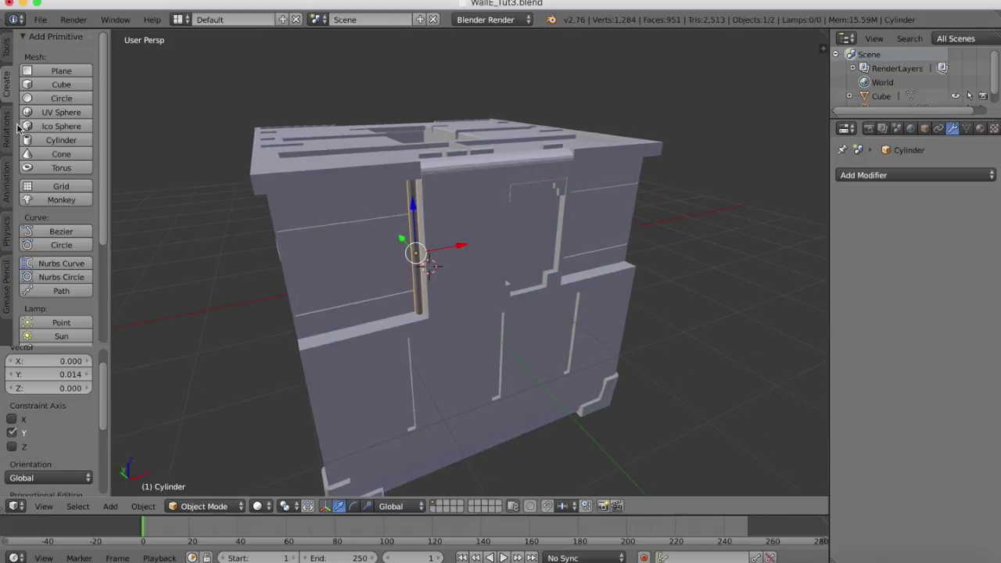
- Add a second cylinder, scale it to 0.074, and move it -2.221 along Y, 0.791 along Z and -0.516 along X
{"action": "left_click", "coordinate": [36, 141]}
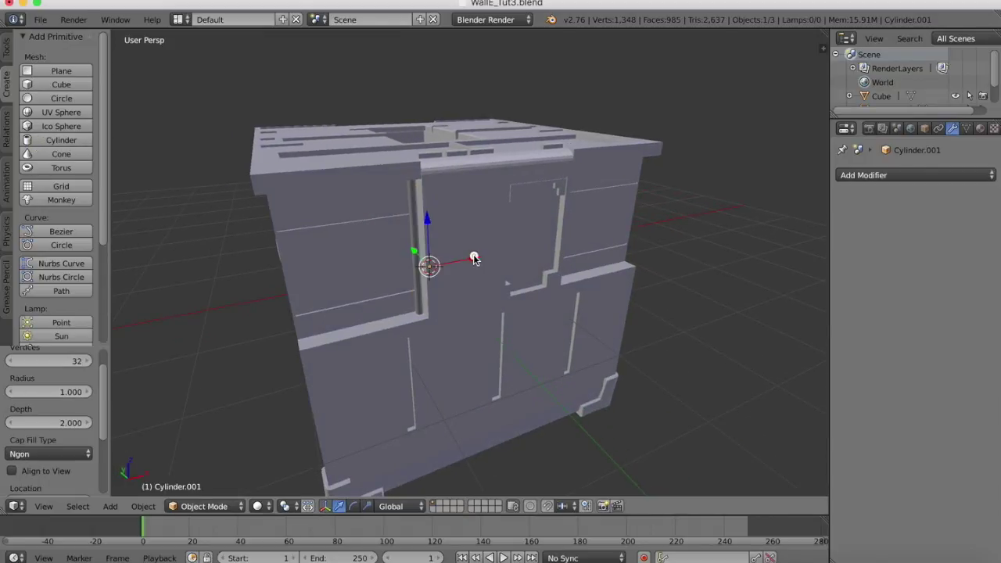
{"action": "left_click_drag", "start_coordinate": [474, 259], "coordinate": [453, 337]}
{"action": "key", "text": "s"}
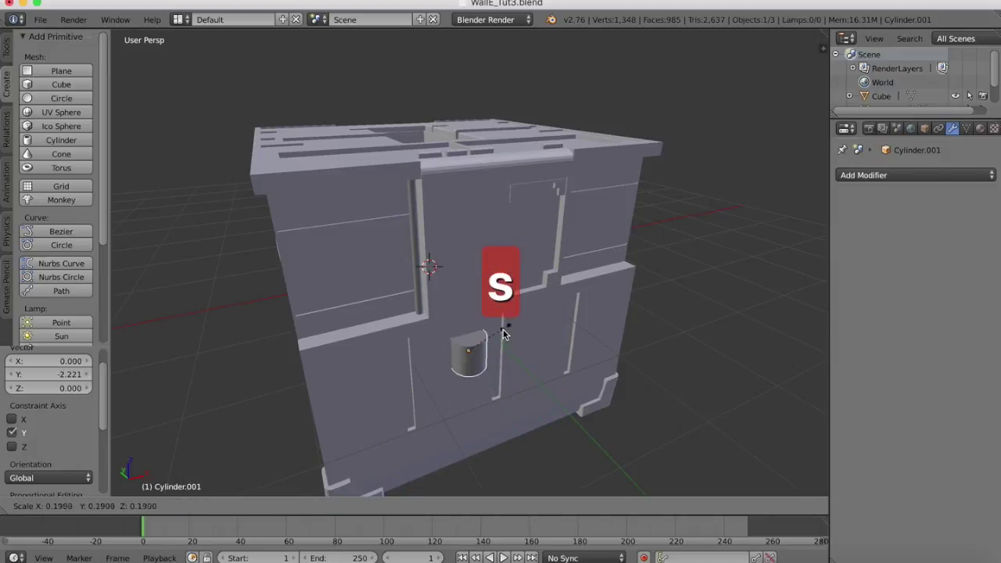
{"action": "left_click", "coordinate": [486, 349]}
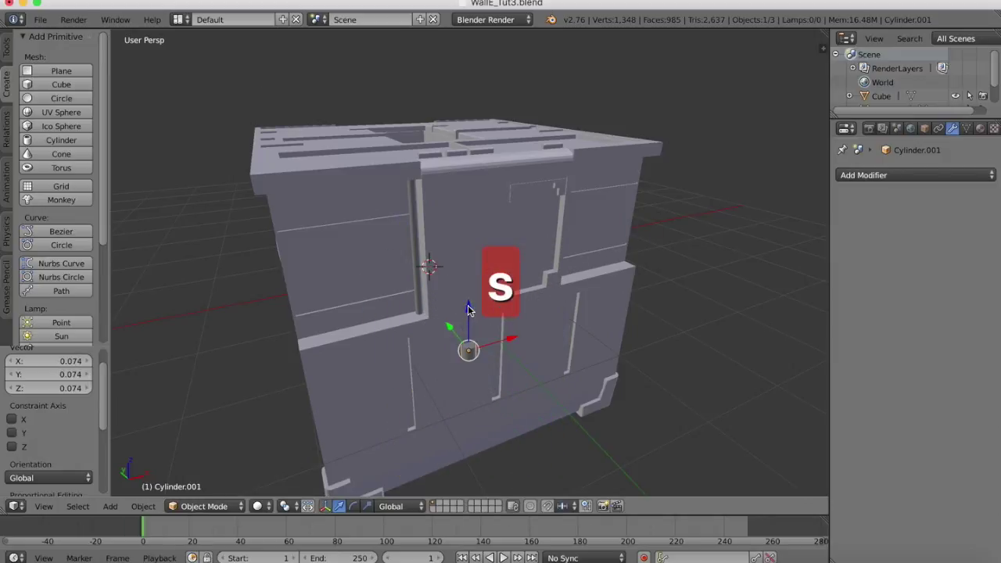
{"action": "left_click_drag", "start_coordinate": [468, 309], "coordinate": [460, 243]}
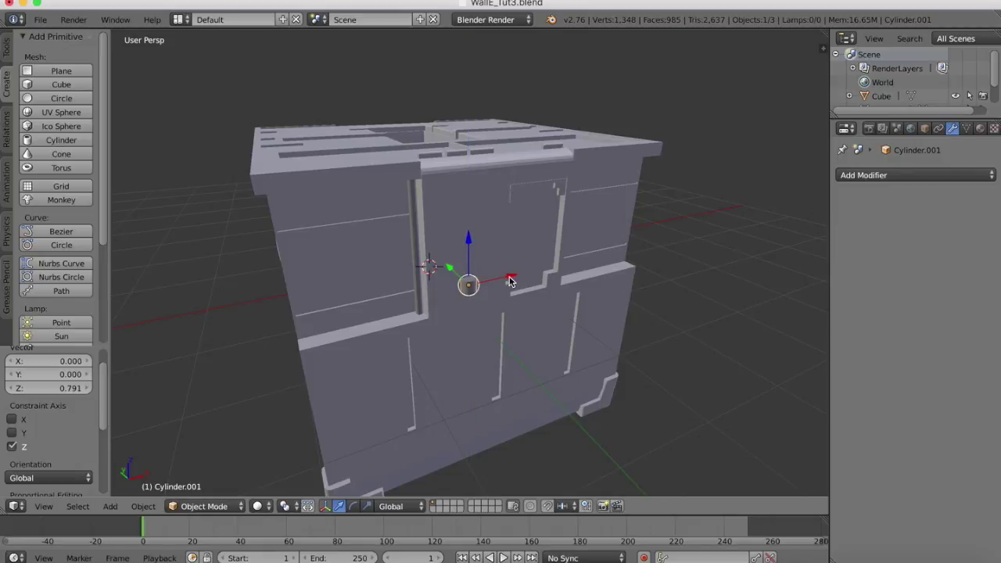
{"action": "left_click_drag", "start_coordinate": [510, 282], "coordinate": [459, 284]}
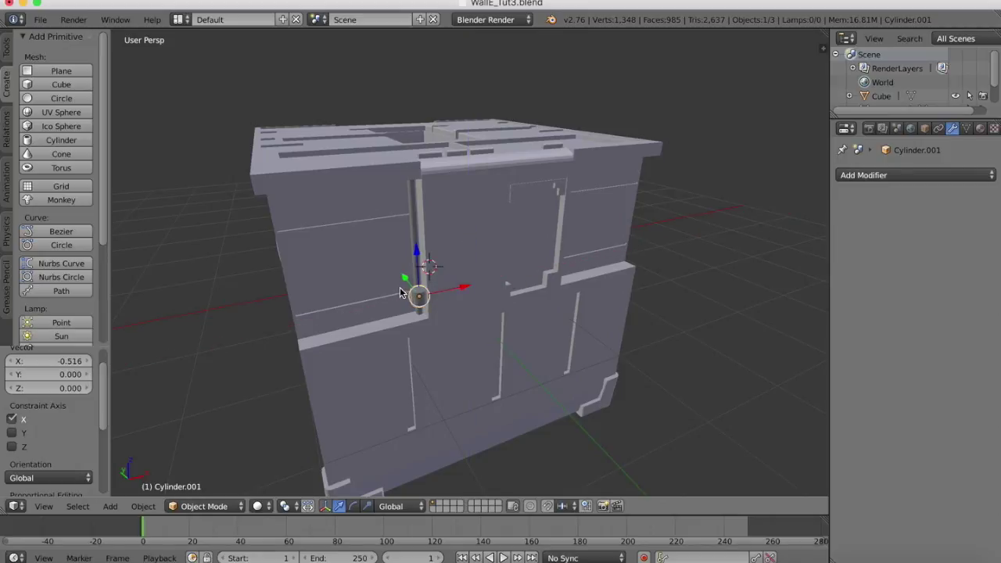
- Fit the small cylinder around the rod's lower end with small moves along X, Y and Z, finishing with 0.031 along X
{"action": "scroll", "coordinate": [399, 287], "scroll_direction": "up", "scroll_amount": 5}
{"action": "scroll", "coordinate": [399, 287], "scroll_direction": "up", "scroll_amount": 3}
{"action": "scroll", "coordinate": [400, 287], "scroll_direction": "right", "scroll_amount": 2}
{"action": "scroll", "coordinate": [400, 287], "scroll_direction": "left", "scroll_amount": 10}
{"action": "scroll", "coordinate": [399, 293], "scroll_direction": "right", "scroll_amount": 10}
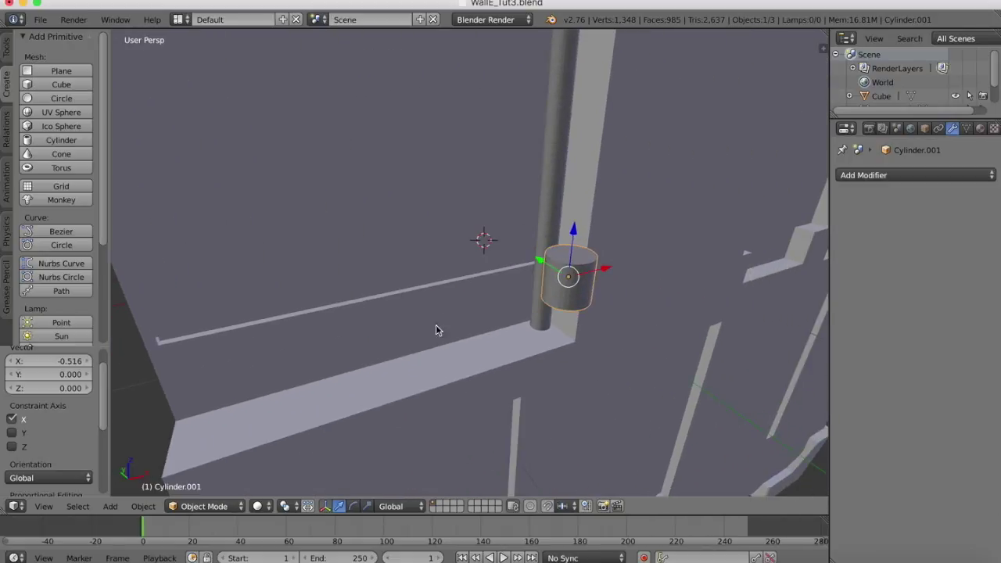
{"action": "left_click_drag", "start_coordinate": [539, 261], "coordinate": [513, 237]}
{"action": "left_click_drag", "start_coordinate": [577, 250], "coordinate": [580, 249]}
{"action": "left_click_drag", "start_coordinate": [552, 215], "coordinate": [551, 205]}
{"action": "left_click_drag", "start_coordinate": [586, 241], "coordinate": [583, 241]}
{"action": "scroll", "coordinate": [601, 212], "scroll_direction": "right", "scroll_amount": 5}
{"action": "scroll", "coordinate": [600, 211], "scroll_direction": "up", "scroll_amount": 3}
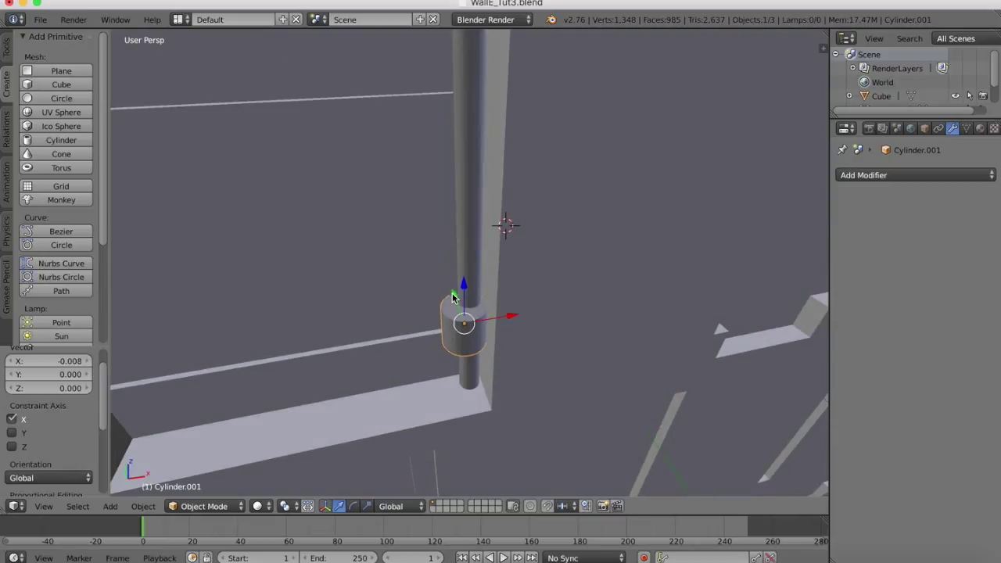
{"action": "left_click_drag", "start_coordinate": [452, 293], "coordinate": [452, 290]}
{"action": "left_click_drag", "start_coordinate": [509, 311], "coordinate": [517, 310]}
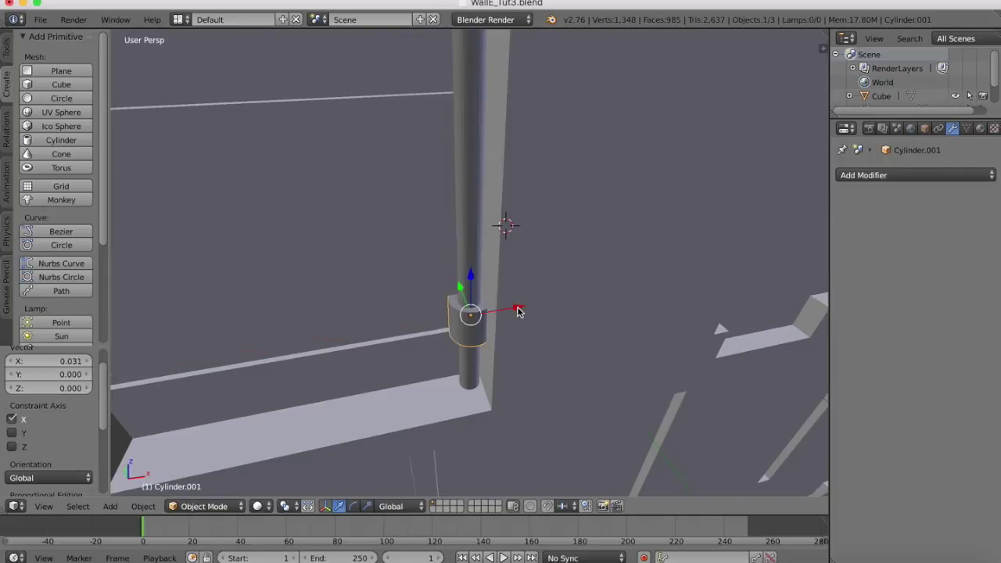
{"action": "scroll", "coordinate": [517, 309], "scroll_direction": "down", "scroll_amount": 5}
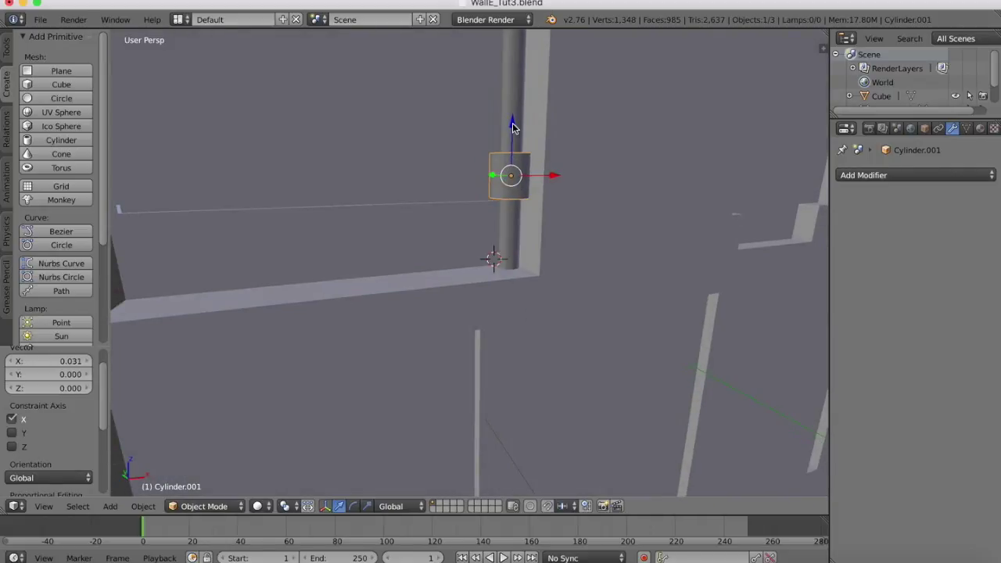
- Raise the collar 0.007 along Z, copy and paste it, and move the copy up the rod 0.244 and then 0.371 along Z
{"action": "left_click_drag", "start_coordinate": [513, 123], "coordinate": [512, 130]}
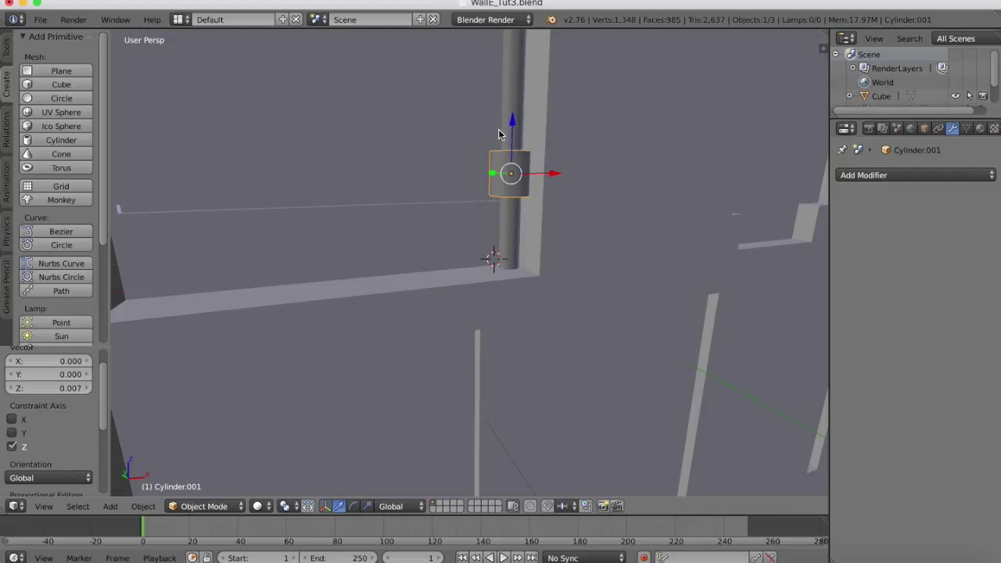
{"action": "key", "text": "super+c"}
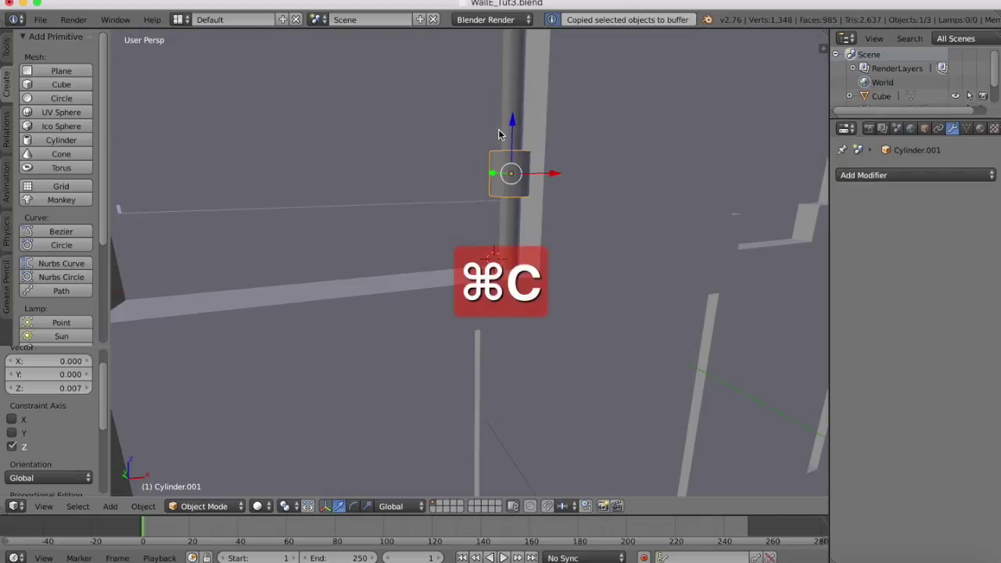
{"action": "key", "text": "super+v"}
{"action": "left_click_drag", "start_coordinate": [513, 121], "coordinate": [510, 45]}
{"action": "scroll", "coordinate": [570, 222], "scroll_direction": "up", "scroll_amount": 10}
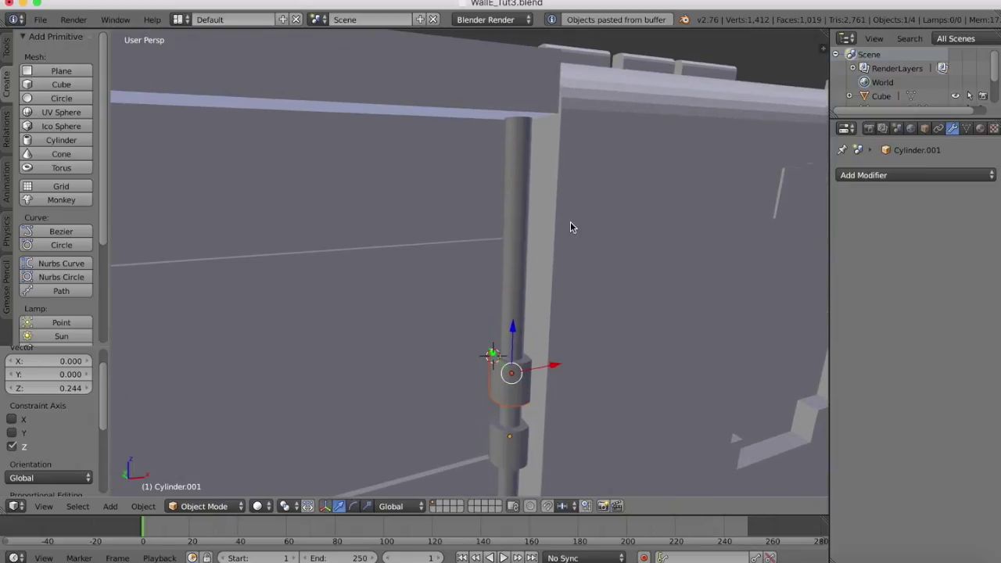
{"action": "left_click_drag", "start_coordinate": [512, 327], "coordinate": [517, 223]}
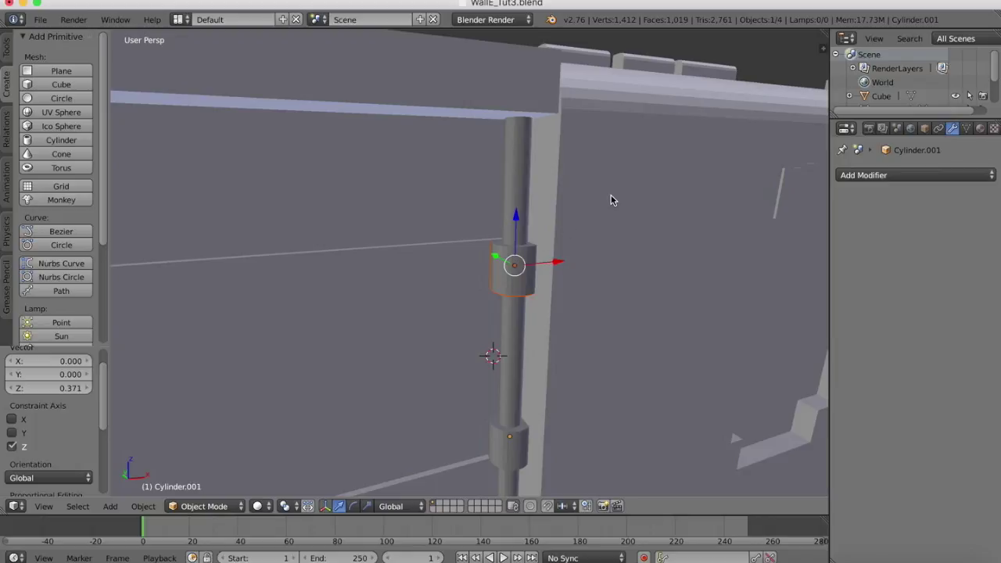
- Shorten both collars along Z, scaling the upper one by 0.666 and the lower one by 0.698
{"action": "key", "text": "s"}
{"action": "key", "text": "z"}
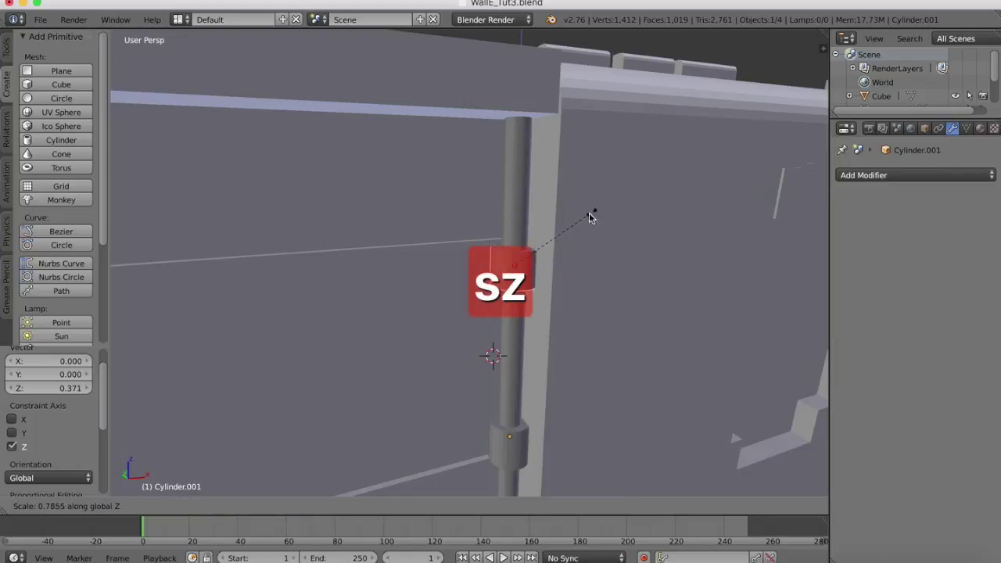
{"action": "left_click", "coordinate": [580, 225]}
{"action": "right_click", "coordinate": [507, 442]}
{"action": "key", "text": "s"}
{"action": "key", "text": "z"}
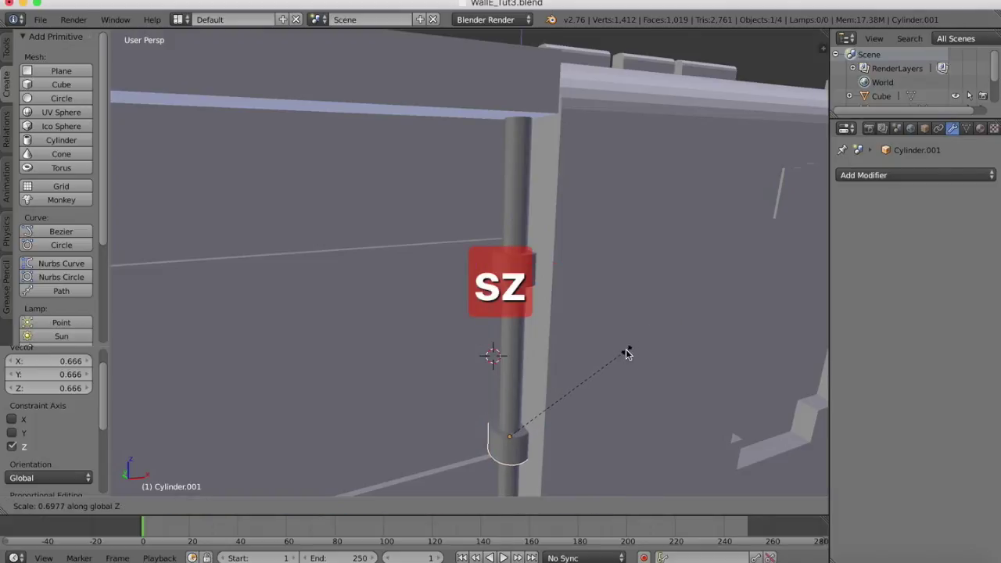
{"action": "left_click", "coordinate": [626, 352]}
- Shift the upper collar 0.029 and the lower collar -0.017 along Z on the rod
{"action": "key", "text": "g"}
{"action": "key", "text": "z"}
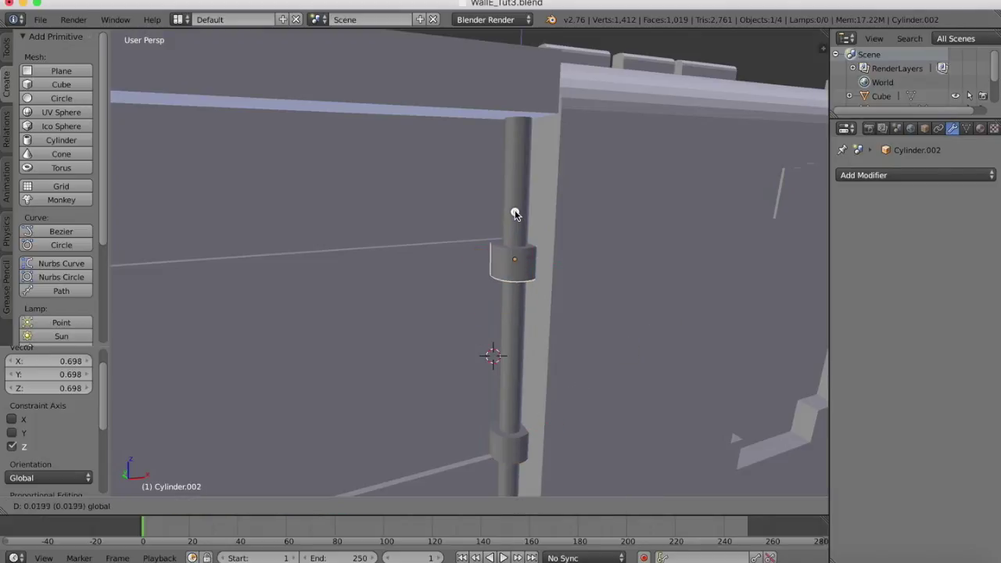
{"action": "left_click", "coordinate": [515, 212]}
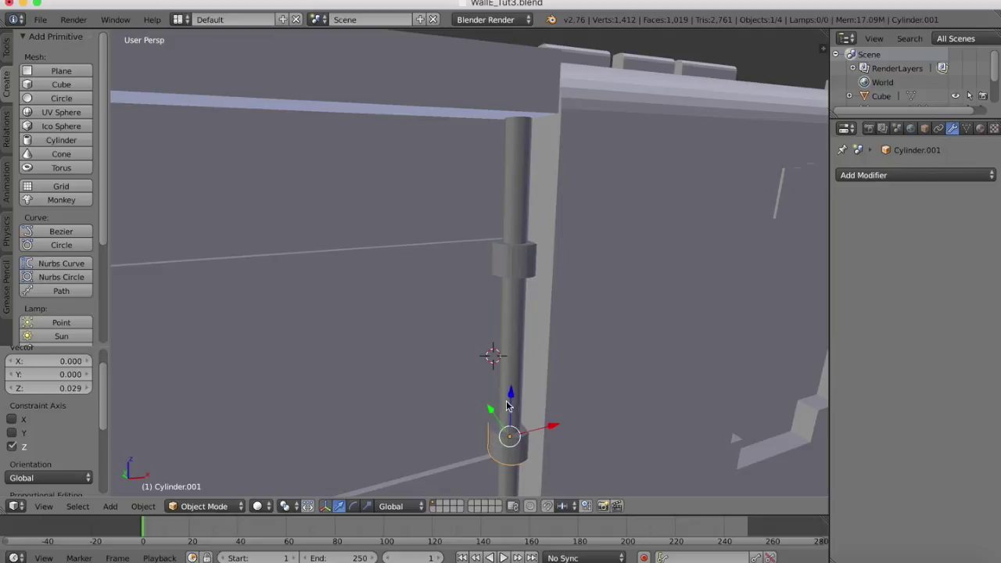
{"action": "left_click_drag", "start_coordinate": [509, 403], "coordinate": [510, 403]}
- Select both collars, the rod and the body last, and join them into the body object
{"action": "scroll", "coordinate": [590, 302], "scroll_direction": "down", "scroll_amount": 5}
{"action": "scroll", "coordinate": [589, 302], "scroll_direction": "right", "scroll_amount": 5}
{"action": "scroll", "coordinate": [589, 301], "scroll_direction": "down", "scroll_amount": 2}
{"action": "scroll", "coordinate": [589, 301], "scroll_direction": "left", "scroll_amount": 5}
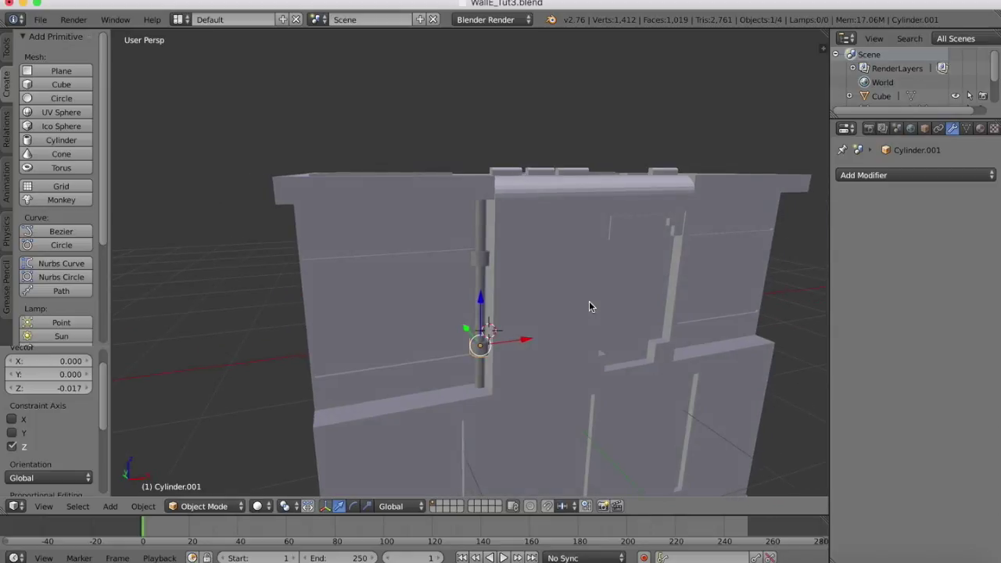
{"action": "right_click", "coordinate": [482, 259], "text": "shift"}
{"action": "right_click", "coordinate": [480, 226], "text": "shift"}
{"action": "right_click", "coordinate": [379, 233], "text": "shift"}
{"action": "left_click", "coordinate": [137, 506]}
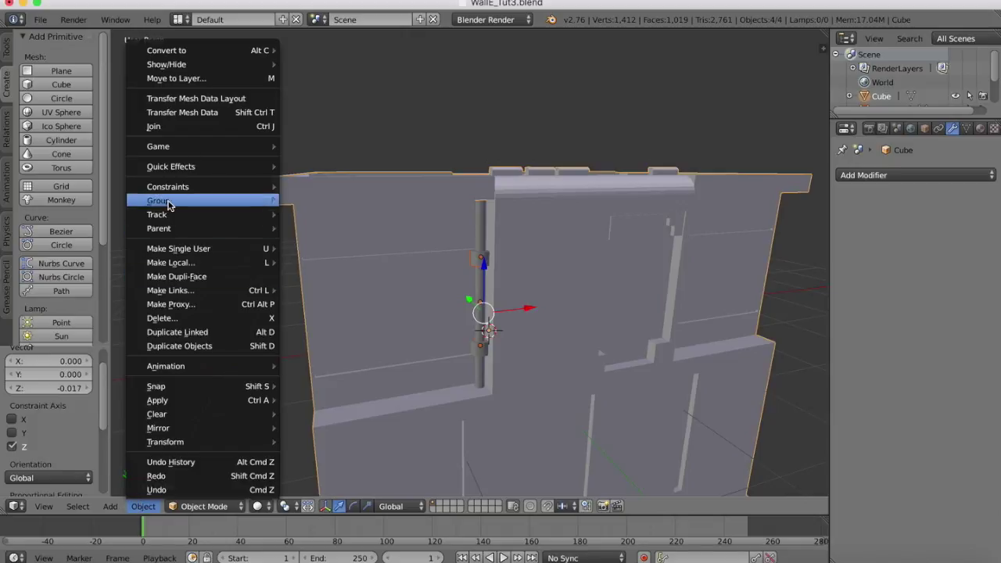
{"action": "left_click", "coordinate": [161, 128]}
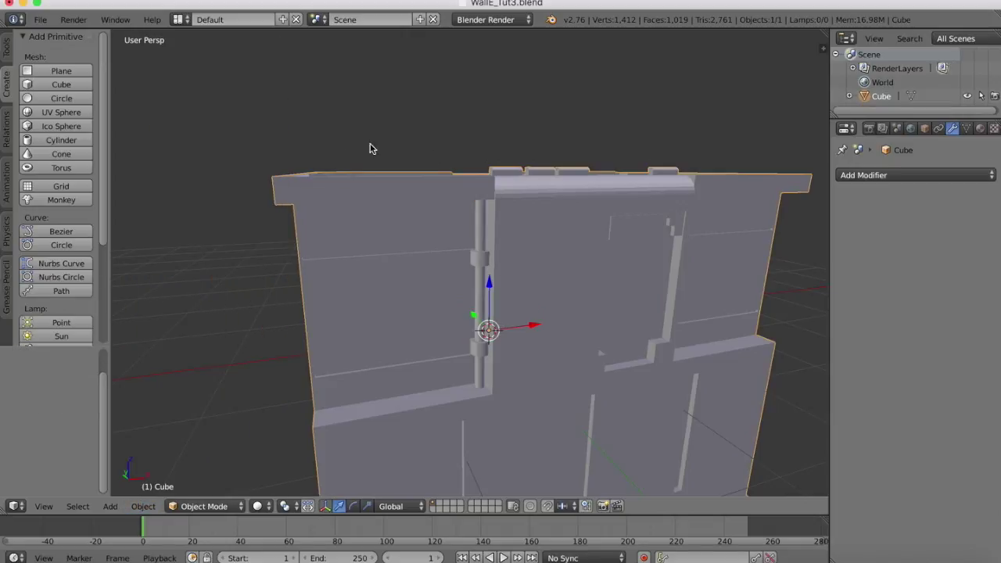
- Inspect the body's front from several angles and compare it with the walle basic.jpg reference image
{"action": "scroll", "coordinate": [437, 215], "scroll_direction": "down", "scroll_amount": 5}
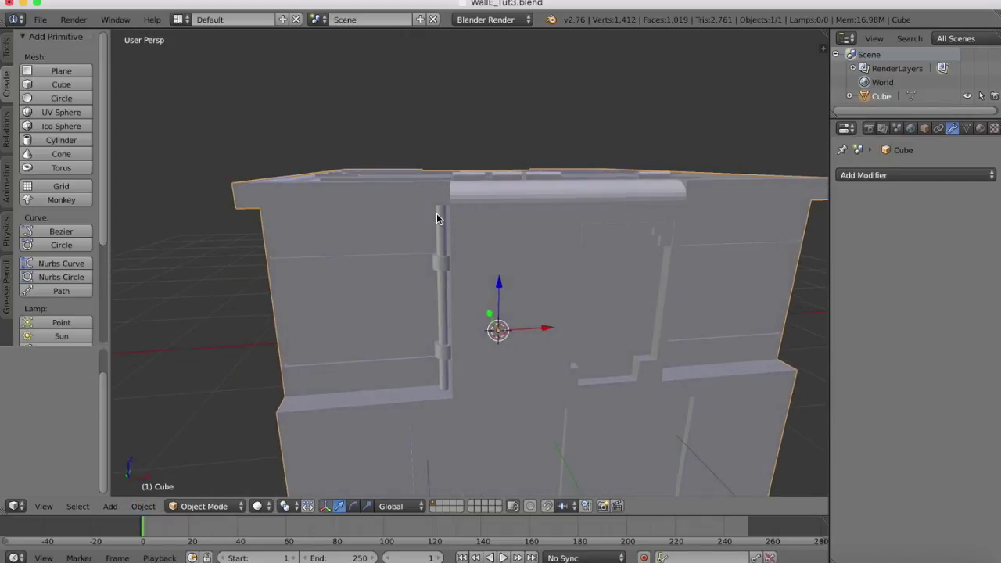
{"action": "middle_click_drag", "start_coordinate": [437, 213], "coordinate": [441, 216]}
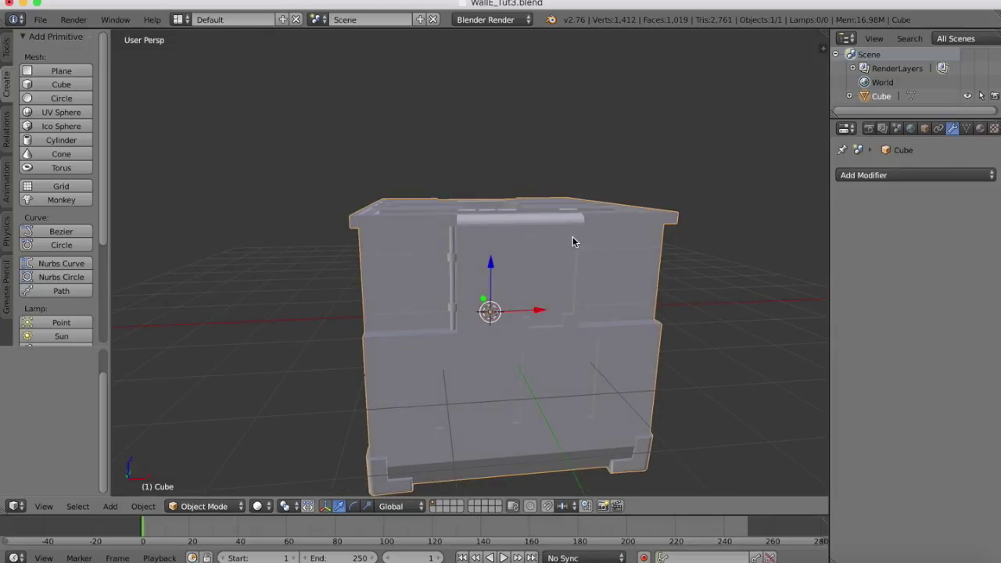
{"action": "middle_click_drag", "start_coordinate": [572, 237], "coordinate": [447, 216]}
{"action": "middle_click_drag", "start_coordinate": [458, 262], "coordinate": [460, 263]}
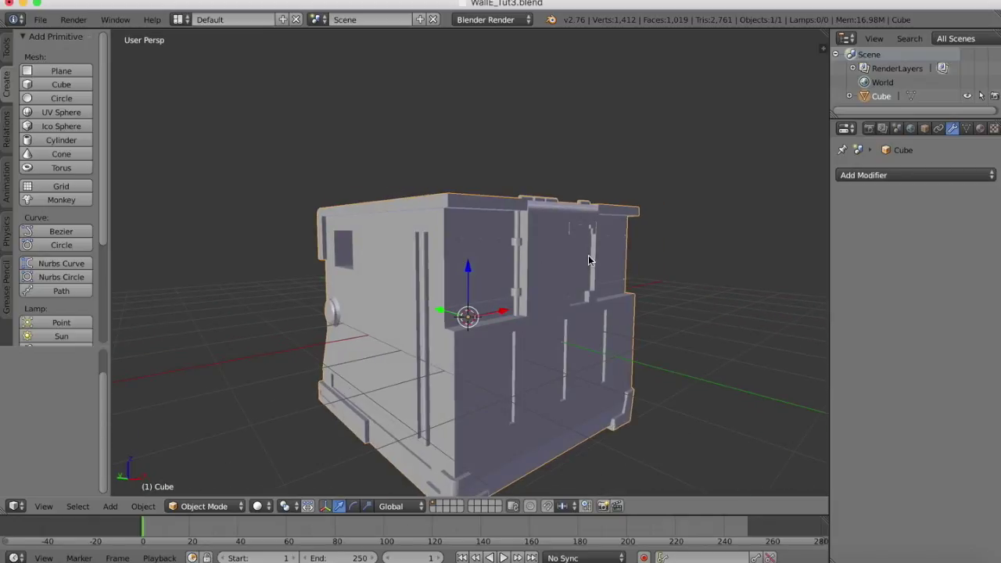
{"action": "left_click", "coordinate": [805, 559]}
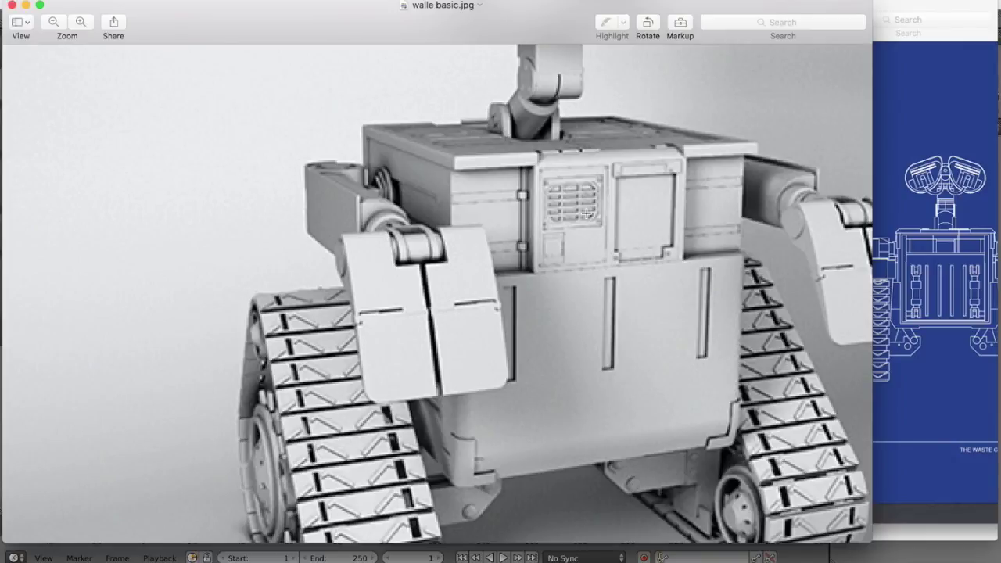
{"action": "left_click", "coordinate": [778, 559]}
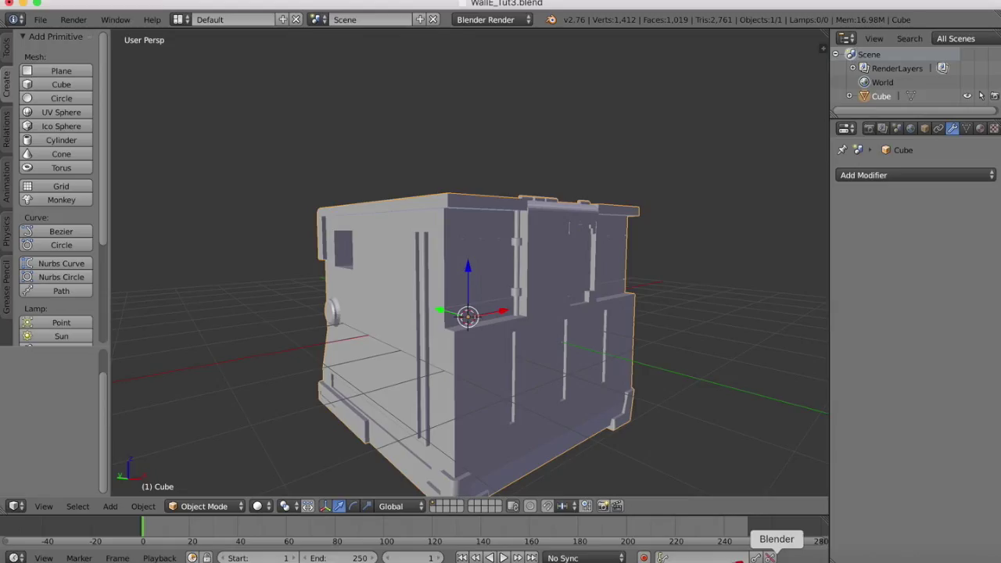
{"action": "scroll", "coordinate": [512, 244], "scroll_direction": "right", "scroll_amount": 5}
{"action": "scroll", "coordinate": [513, 247], "scroll_direction": "left", "scroll_amount": 5}
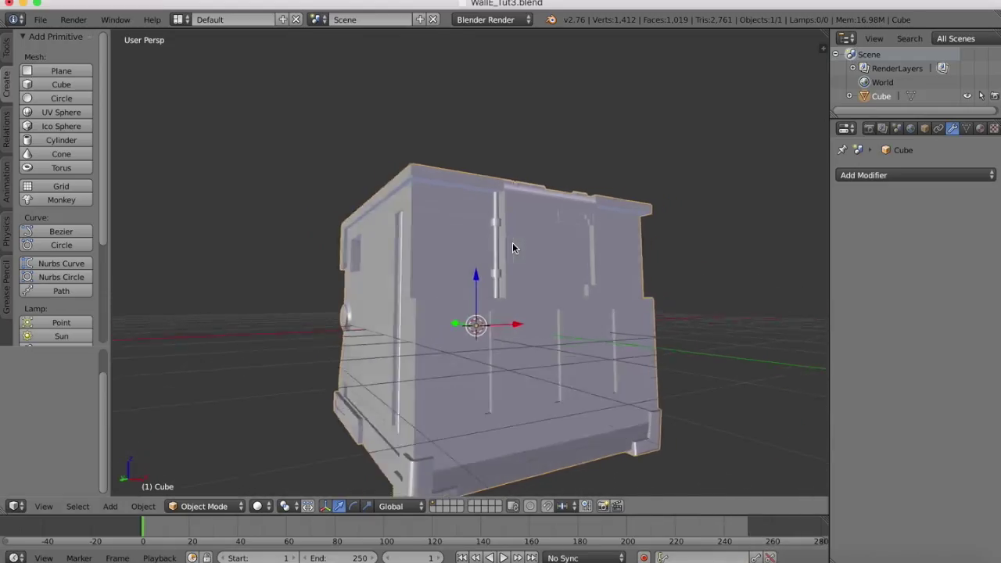
{"action": "scroll", "coordinate": [598, 251], "scroll_direction": "right", "scroll_amount": 3}
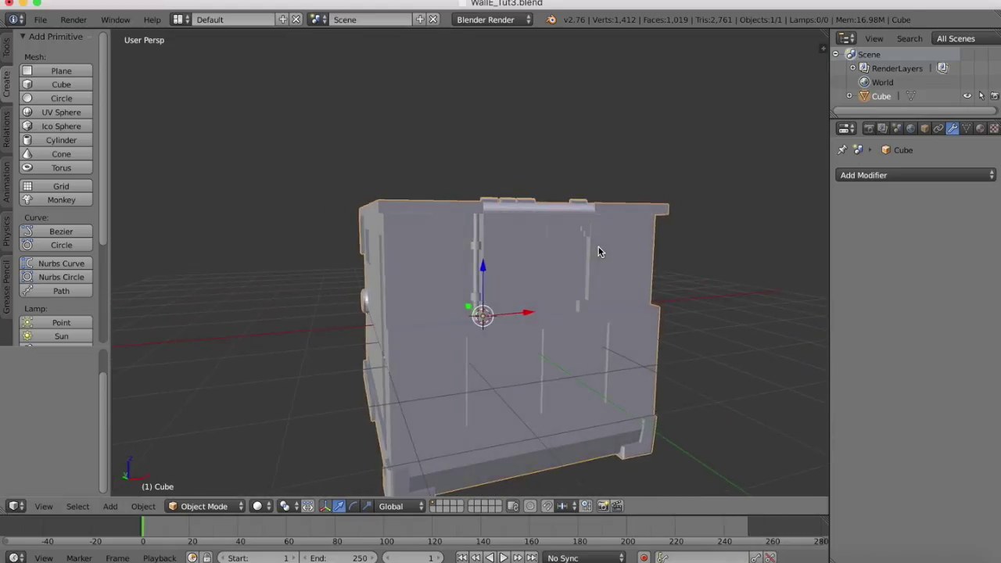
- Show the body straight from the front and enter Edit Mode with the mesh tools available
{"action": "left_click", "coordinate": [605, 3]}
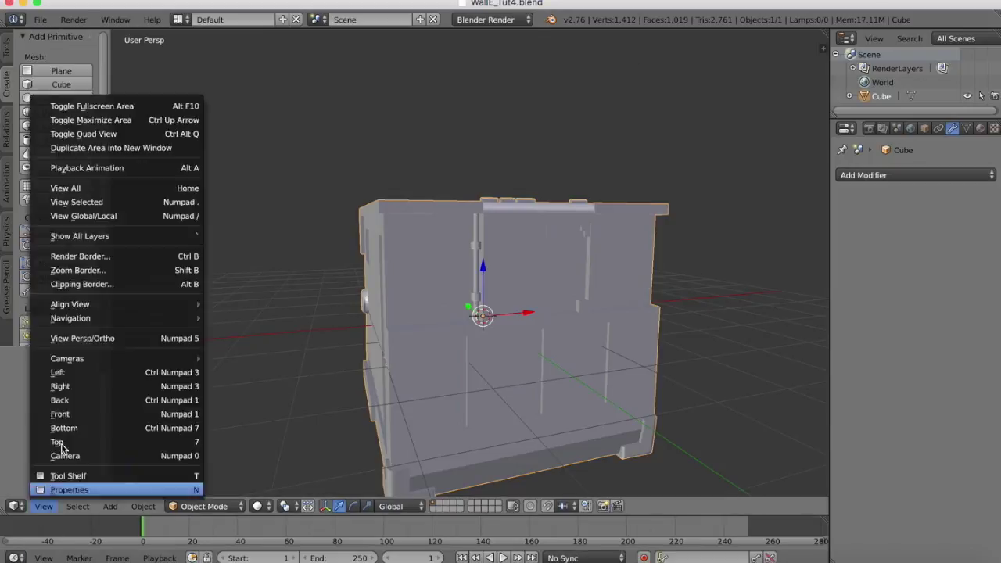
{"action": "left_click", "coordinate": [86, 396]}
{"action": "key", "text": "Tab"}
{"action": "left_click", "coordinate": [6, 47]}
{"action": "scroll", "coordinate": [469, 259], "scroll_direction": "up", "scroll_amount": 4}
- Try to cut an octagonal outline with the Knife into the front panel between the hinge rod and the door
{"action": "key", "text": "k"}
{"action": "key", "text": "c"}
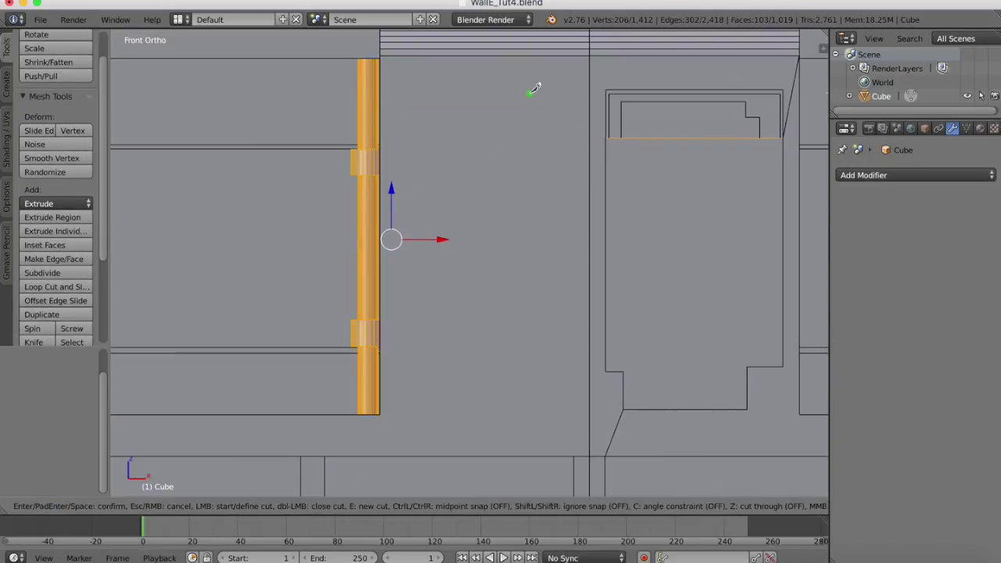
{"action": "left_click", "coordinate": [423, 94]}
{"action": "left_click", "coordinate": [401, 115]}
{"action": "left_click", "coordinate": [401, 205]}
{"action": "left_click", "coordinate": [427, 229]}
{"action": "left_click", "coordinate": [533, 229]}
{"action": "left_click", "coordinate": [555, 207]}
{"action": "left_click", "coordinate": [556, 117]}
{"action": "key", "text": "Return"}
- Cut a closed octagonal opening with the Knife into the upper front panel between the hinge rod and the door
{"action": "key", "text": "k"}
{"action": "key", "text": "c"}
{"action": "left_click", "coordinate": [537, 93]}
{"action": "left_click", "coordinate": [424, 93]}
{"action": "left_click", "coordinate": [401, 117]}
{"action": "left_click", "coordinate": [401, 208]}
{"action": "left_click", "coordinate": [427, 233]}
{"action": "left_click", "coordinate": [539, 232]}
{"action": "left_click", "coordinate": [561, 207]}
{"action": "left_click", "coordinate": [562, 117]}
{"action": "left_click", "coordinate": [537, 92]}
{"action": "key", "text": "Return"}
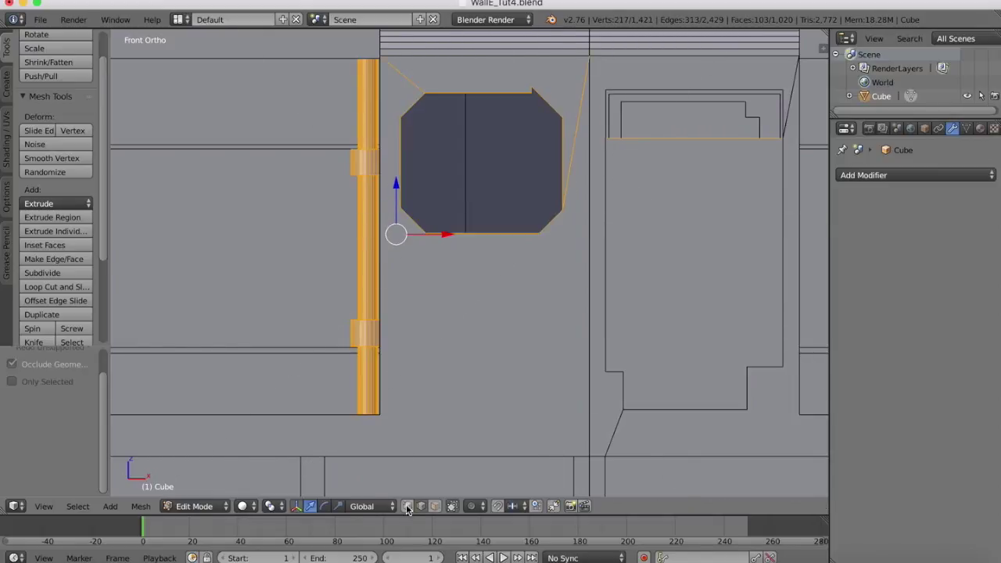
- Merge the stray vertex at the opening's upper right corner with its neighbour using At Last, and move the merged vertex 0.028 along X
{"action": "left_click", "coordinate": [407, 509]}
{"action": "right_click", "coordinate": [532, 88]}
{"action": "scroll", "coordinate": [533, 91], "scroll_direction": "up", "scroll_amount": 5}
{"action": "right_click", "coordinate": [599, 76], "text": "shift"}
{"action": "scroll", "coordinate": [70, 230], "scroll_direction": "down", "scroll_amount": 3}
{"action": "left_click", "coordinate": [57, 326]}
{"action": "left_click", "coordinate": [57, 357]}
{"action": "scroll", "coordinate": [371, 201], "scroll_direction": "down", "scroll_amount": 5}
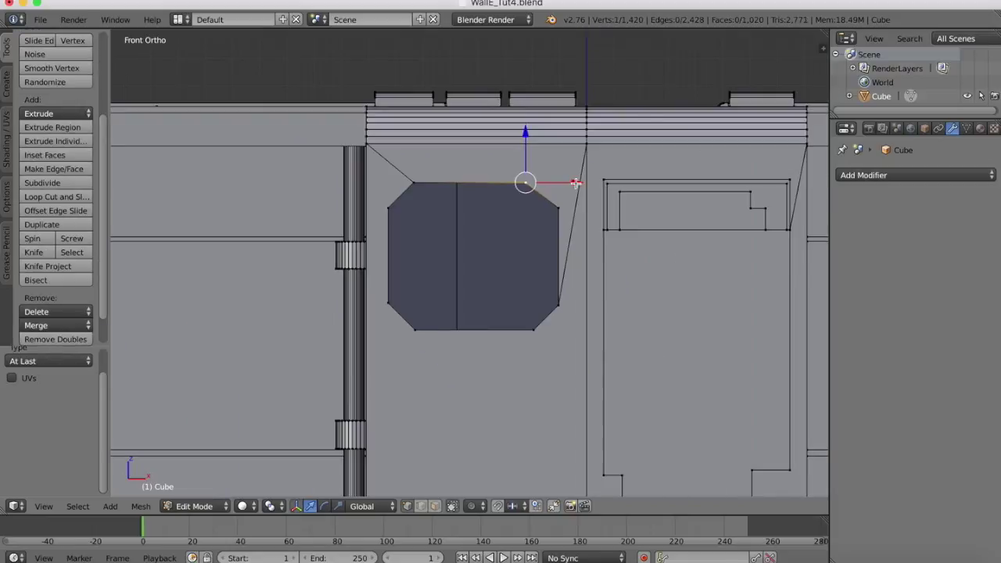
{"action": "left_click_drag", "start_coordinate": [576, 183], "coordinate": [584, 183]}
- Fill the octagonal opening with a face and level its side corners vertically, moving the upper pair -0.015 along Z
{"action": "right_click", "coordinate": [558, 246], "text": "alt"}
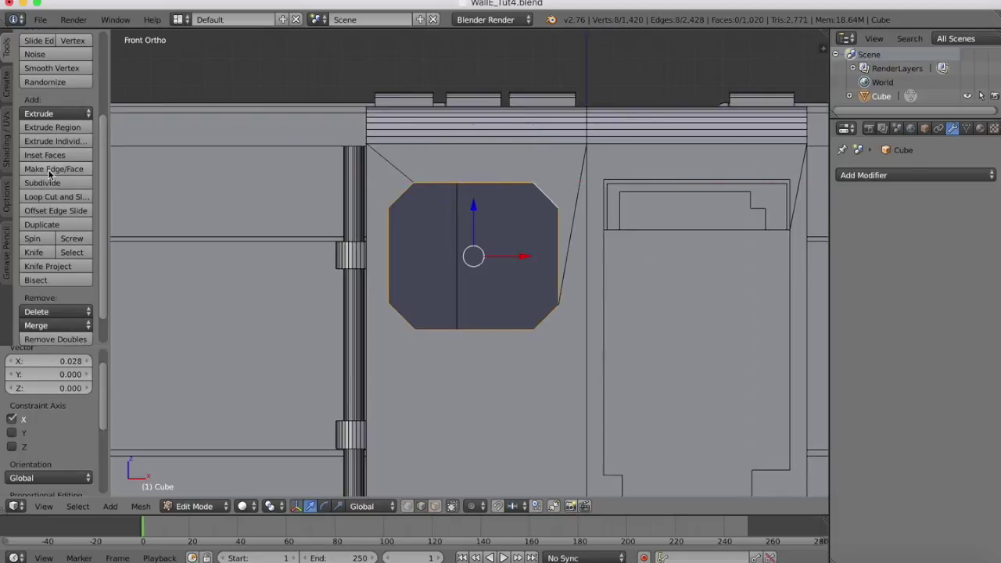
{"action": "left_click", "coordinate": [49, 174]}
{"action": "left_click", "coordinate": [406, 507]}
{"action": "right_click", "coordinate": [560, 302]}
{"action": "left_click_drag", "start_coordinate": [558, 255], "coordinate": [559, 252]}
{"action": "right_click", "coordinate": [559, 208]}
{"action": "right_click", "coordinate": [389, 208], "text": "shift"}
{"action": "left_click_drag", "start_coordinate": [473, 156], "coordinate": [473, 160]}
- Select the new octagonal face in face mode and show it enlarged from the front
{"action": "left_click", "coordinate": [436, 507]}
{"action": "middle_click_drag", "start_coordinate": [500, 235], "coordinate": [461, 217]}
{"action": "right_click", "coordinate": [347, 236]}
{"action": "left_click", "coordinate": [44, 508]}
{"action": "left_click", "coordinate": [60, 414]}
{"action": "scroll", "coordinate": [472, 226], "scroll_direction": "up", "scroll_amount": 5}
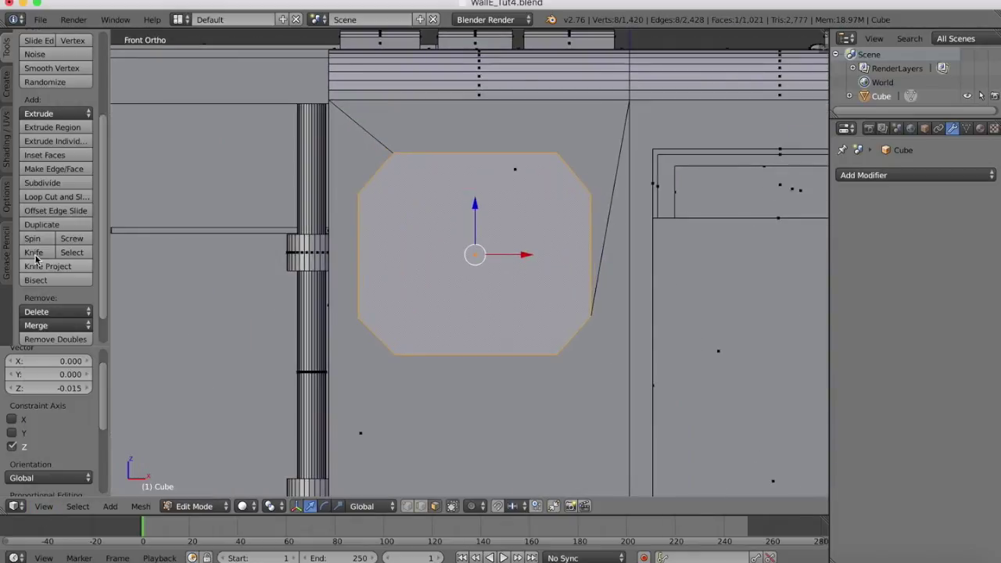
- Knife-cut two pairs of straight vertical lines across the octagon, marking two narrow upright grille bars
{"action": "key", "text": "k"}
{"action": "left_click", "coordinate": [426, 153]}
{"action": "key", "text": "c"}
{"action": "left_click", "coordinate": [425, 354]}
{"action": "key", "text": "Return"}
{"action": "left_click", "coordinate": [39, 253]}
{"action": "left_click", "coordinate": [436, 152]}
{"action": "key", "text": "c"}
{"action": "left_click", "coordinate": [436, 355]}
{"action": "left_click", "coordinate": [513, 153]}
{"action": "key", "text": "c"}
{"action": "left_click", "coordinate": [513, 355]}
{"action": "key", "text": "Return"}
- Knife-cut two closely spaced horizontal lines across the octagon at its upper side corners
{"action": "left_click", "coordinate": [39, 254]}
{"action": "left_click", "coordinate": [358, 194]}
{"action": "key", "text": "c"}
{"action": "left_click", "coordinate": [592, 194]}
{"action": "left_click", "coordinate": [591, 203]}
{"action": "key", "text": "Return"}
{"action": "left_click", "coordinate": [39, 254]}
{"action": "left_click", "coordinate": [358, 318]}
{"action": "key", "text": "c"}
{"action": "key", "text": "Escape"}
- Knife-cut two closely spaced horizontal lines across the octagon at its lower side corners
{"action": "left_click", "coordinate": [40, 253]}
{"action": "left_click", "coordinate": [592, 316]}
{"action": "left_click", "coordinate": [39, 253]}
{"action": "left_click", "coordinate": [358, 310]}
{"action": "key", "text": "c"}
{"action": "left_click", "coordinate": [592, 310]}
{"action": "key", "text": "Return"}
- Knife-cut a closely spaced pair of horizontal lines across the middle of the octagon
{"action": "left_click", "coordinate": [39, 254]}
{"action": "left_click", "coordinate": [358, 256]}
{"action": "key", "text": "c"}
{"action": "left_click", "coordinate": [39, 254]}
{"action": "left_click", "coordinate": [358, 251]}
{"action": "key", "text": "c"}
{"action": "left_click", "coordinate": [592, 250]}
{"action": "key", "text": "Return"}
- Knife-cut the remaining horizontal grille bars midway between the middle pair and the upper and lower pairs
{"action": "left_click", "coordinate": [36, 252]}
{"action": "left_click", "coordinate": [358, 227]}
{"action": "key", "text": "c"}
{"action": "left_click", "coordinate": [591, 222]}
{"action": "key", "text": "Return"}
{"action": "left_click", "coordinate": [37, 253]}
{"action": "left_click", "coordinate": [359, 282]}
{"action": "key", "text": "c"}
{"action": "left_click", "coordinate": [592, 282]}
{"action": "key", "text": "Return"}
- Select the lower line of the topmost horizontal bar and raise it 0.009 along Z
{"action": "left_click", "coordinate": [39, 253]}
{"action": "right_click", "coordinate": [433, 204]}
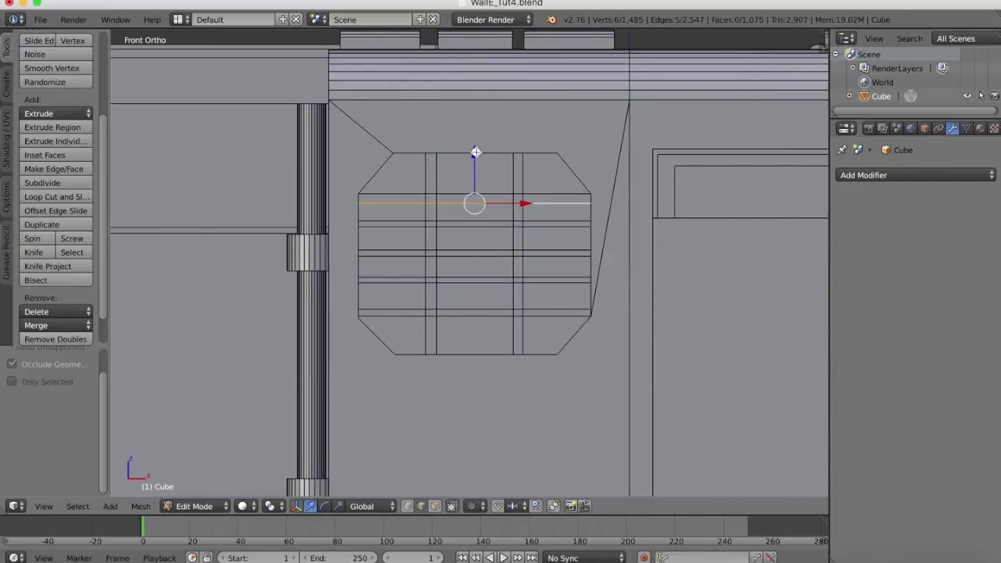
{"action": "left_click_drag", "start_coordinate": [475, 152], "coordinate": [475, 148]}
- Select all the grille cell faces between the bars, leaving the bars unselected, and extrude the cells
{"action": "left_click", "coordinate": [435, 506]}
{"action": "right_click", "coordinate": [402, 174]}
{"action": "right_click", "coordinate": [489, 174], "text": "shift"}
{"action": "right_click", "coordinate": [547, 174], "text": "shift"}
{"action": "right_click", "coordinate": [552, 210], "text": "shift"}
{"action": "right_click", "coordinate": [475, 210], "text": "shift"}
{"action": "right_click", "coordinate": [395, 211], "text": "shift"}
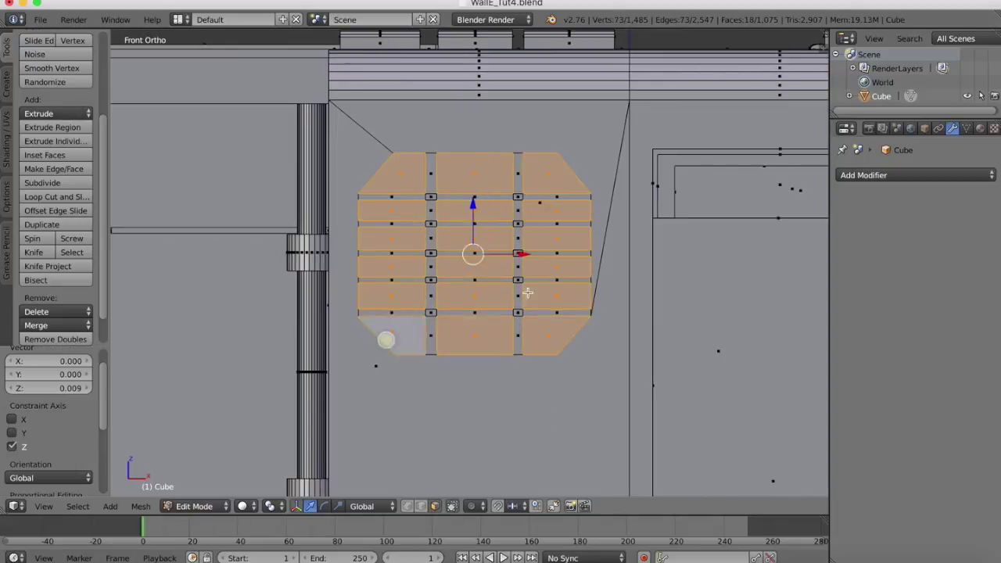
{"action": "key", "text": "e"}
{"action": "middle_click_drag", "start_coordinate": [542, 246], "coordinate": [337, 259]}
{"action": "left_click", "coordinate": [428, 222]}
- Examine the extruded grille in Object Mode from an angle, and return to Edit Mode in the front view
{"action": "left_click", "coordinate": [180, 506]}
{"action": "left_click", "coordinate": [191, 490]}
{"action": "left_click", "coordinate": [782, 561]}
{"action": "middle_click_drag", "start_coordinate": [394, 213], "coordinate": [501, 227]}
{"action": "left_click", "coordinate": [200, 506]}
{"action": "left_click", "coordinate": [202, 474]}
{"action": "left_click", "coordinate": [44, 506]}
{"action": "left_click", "coordinate": [59, 415]}
{"action": "scroll", "coordinate": [481, 277], "scroll_direction": "up", "scroll_amount": 2}
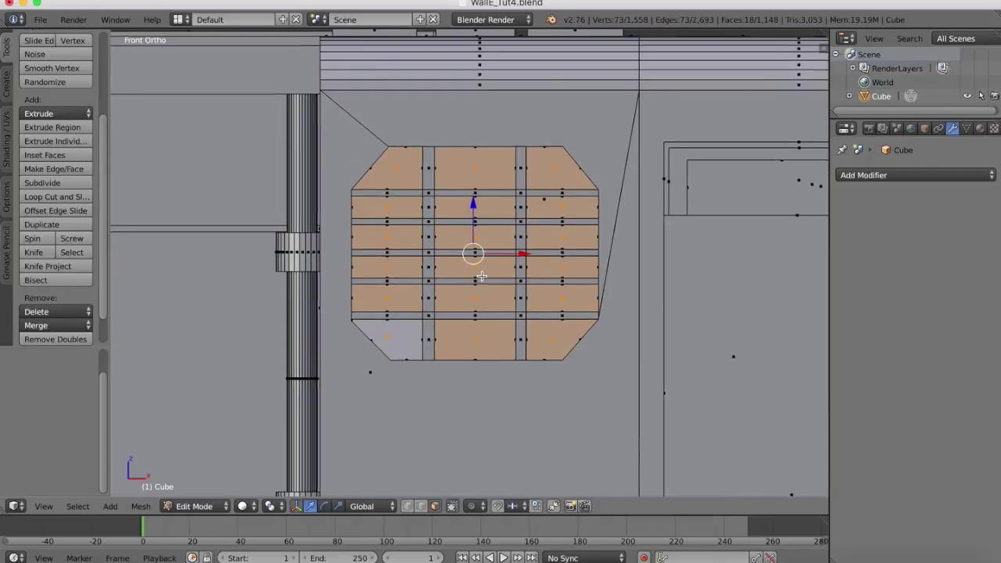
- Knife-cut a near-square rectangle on the front panel below the speaker grille, starting at the panel's hinge-side edge
{"action": "middle_click_drag", "start_coordinate": [509, 413], "coordinate": [480, 277], "text": "shift"}
{"action": "scroll", "coordinate": [481, 277], "scroll_direction": "down", "scroll_amount": 1}
{"action": "key", "text": "k"}
{"action": "left_click", "coordinate": [320, 218]}
{"action": "left_click", "coordinate": [544, 218]}
{"action": "left_click", "coordinate": [543, 418]}
{"action": "left_click", "coordinate": [320, 418]}
{"action": "left_click", "coordinate": [320, 218]}
{"action": "key", "text": "Return"}
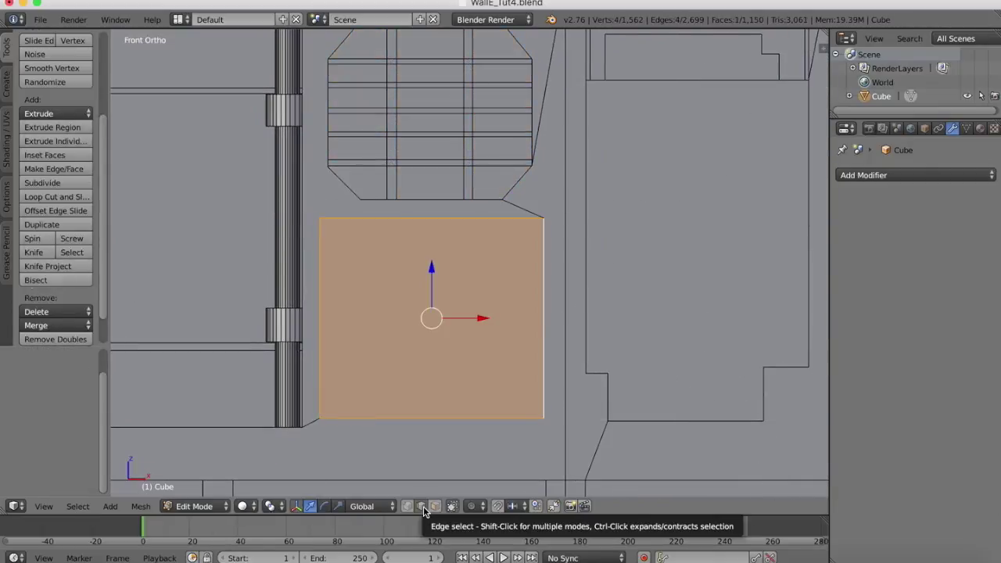
- Knife-cut a slightly smaller rectangle just inside the one below the grille, leaving a narrow border
{"action": "key", "text": "k"}
{"action": "left_click", "coordinate": [323, 222]}
{"action": "key", "text": "c"}
{"action": "left_click", "coordinate": [539, 222]}
{"action": "left_click", "coordinate": [539, 415]}
{"action": "left_click", "coordinate": [324, 415]}
{"action": "left_click", "coordinate": [323, 223]}
{"action": "key", "text": "Return"}
- Select the narrow border faces between the two rectangles below the grille and extrude them
{"action": "right_click", "coordinate": [356, 224]}
{"action": "right_click", "coordinate": [324, 321], "text": "shift"}
{"action": "right_click", "coordinate": [432, 414], "text": "shift"}
{"action": "right_click", "coordinate": [540, 321], "text": "shift"}
{"action": "key", "text": "ctrl+Tab"}
{"action": "right_click", "coordinate": [322, 260], "text": "shift"}
{"action": "key", "text": "e"}
{"action": "middle_click_drag", "start_coordinate": [322, 260], "coordinate": [422, 270]}
{"action": "left_click", "coordinate": [367, 265]}
{"action": "scroll", "coordinate": [455, 263], "scroll_direction": "up", "scroll_amount": 5}
{"action": "key", "text": "KP_1"}
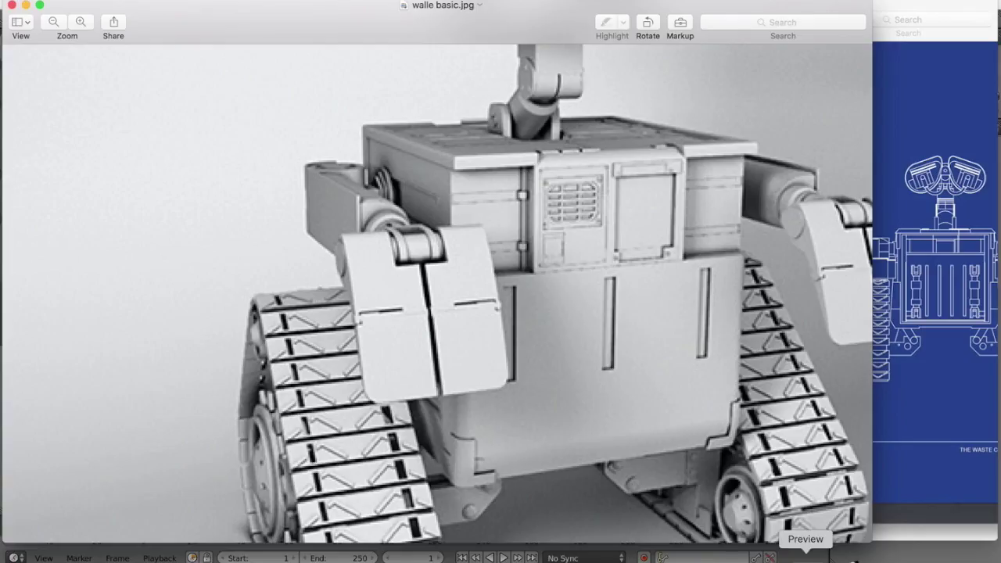
- Knife-cut a tall rectangle in the hinge-side half of the panel below the grille
{"action": "key", "text": "k"}
{"action": "left_click", "coordinate": [334, 238]}
{"action": "key", "text": "c"}
{"action": "left_click", "coordinate": [428, 238]}
{"action": "left_click", "coordinate": [429, 398]}
{"action": "left_click", "coordinate": [332, 398]}
{"action": "key", "text": "Return"}
- Select the tall rectangular face in the lower panel and extrude it slightly
{"action": "right_click", "coordinate": [384, 295]}
{"action": "key", "text": "e"}
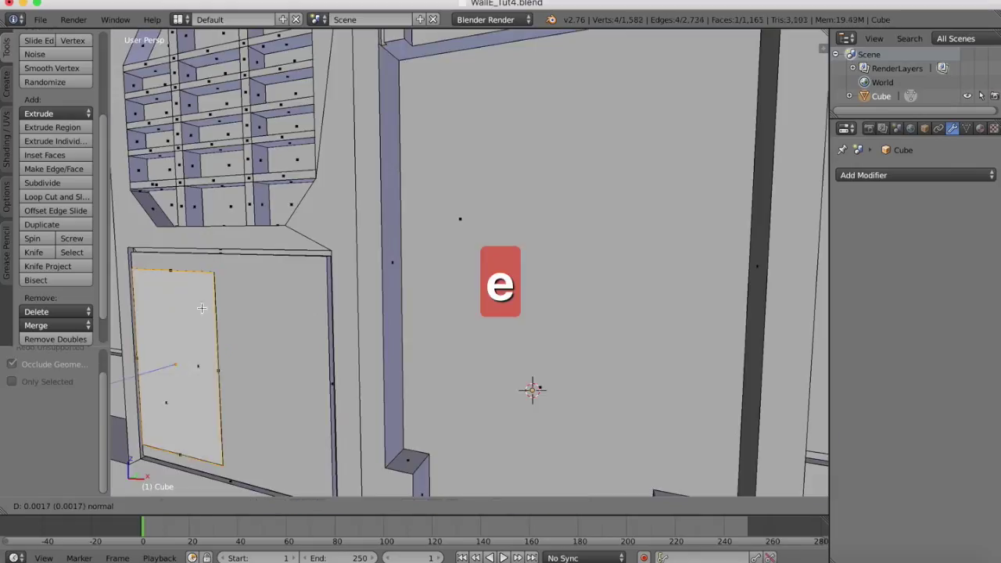
{"action": "left_click", "coordinate": [206, 302]}
{"action": "middle_click_drag", "start_coordinate": [206, 302], "coordinate": [258, 298]}
- Check the panel against the reference image, and examine the whole body from all sides in Object Mode
{"action": "left_click", "coordinate": [812, 557]}
{"action": "key", "text": "super+Tab"}
{"action": "key", "text": "KP_1"}
{"action": "scroll", "coordinate": [423, 282], "scroll_direction": "up", "scroll_amount": 6}
{"action": "middle_click_drag", "start_coordinate": [423, 290], "coordinate": [424, 267]}
{"action": "key", "text": "Tab"}
{"action": "scroll", "coordinate": [380, 224], "scroll_direction": "down", "scroll_amount": 10}
{"action": "middle_click_drag", "start_coordinate": [380, 224], "coordinate": [378, 356]}
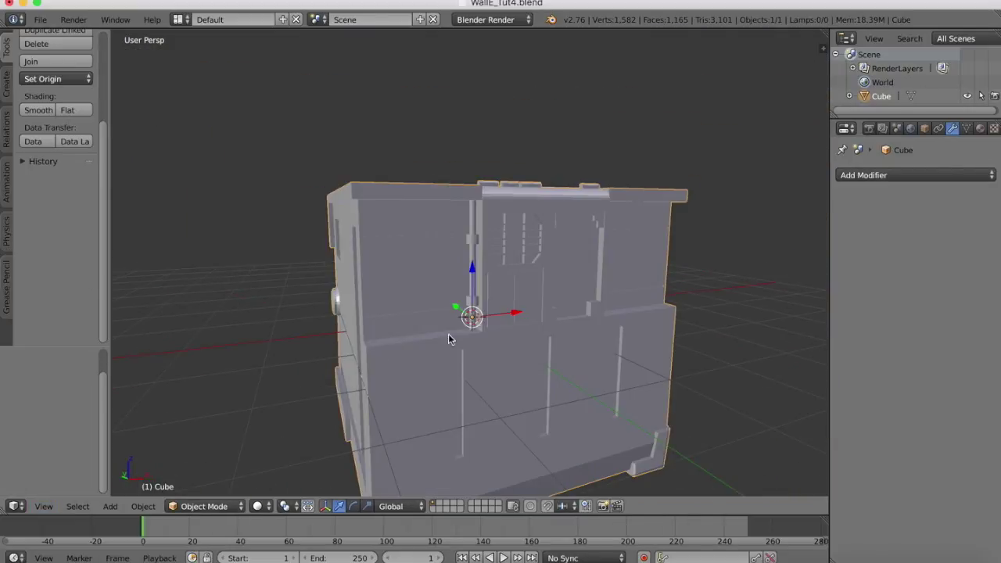
{"action": "middle_click_drag", "start_coordinate": [499, 324], "coordinate": [576, 258]}
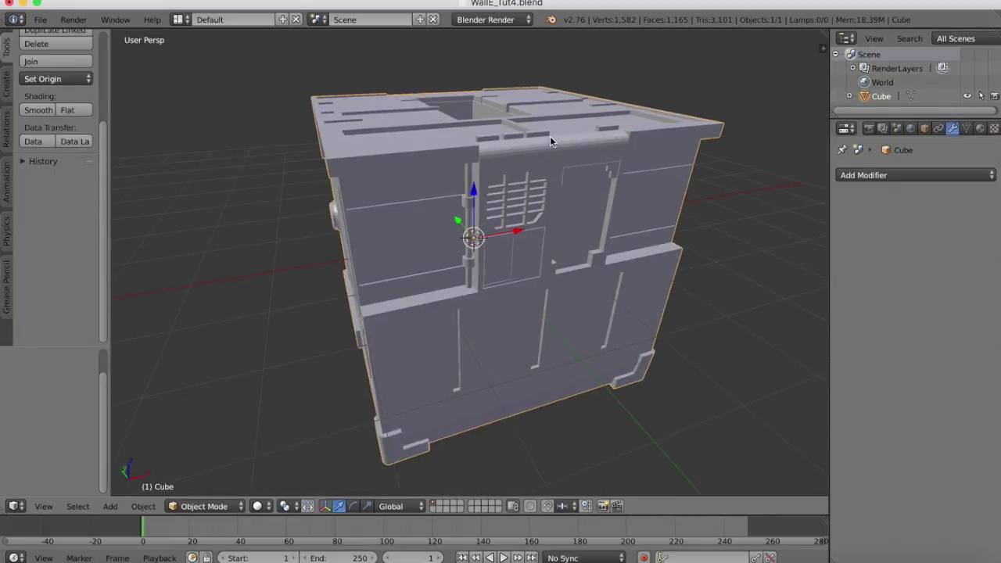
{"action": "scroll", "coordinate": [550, 136], "scroll_direction": "up", "scroll_amount": 6}
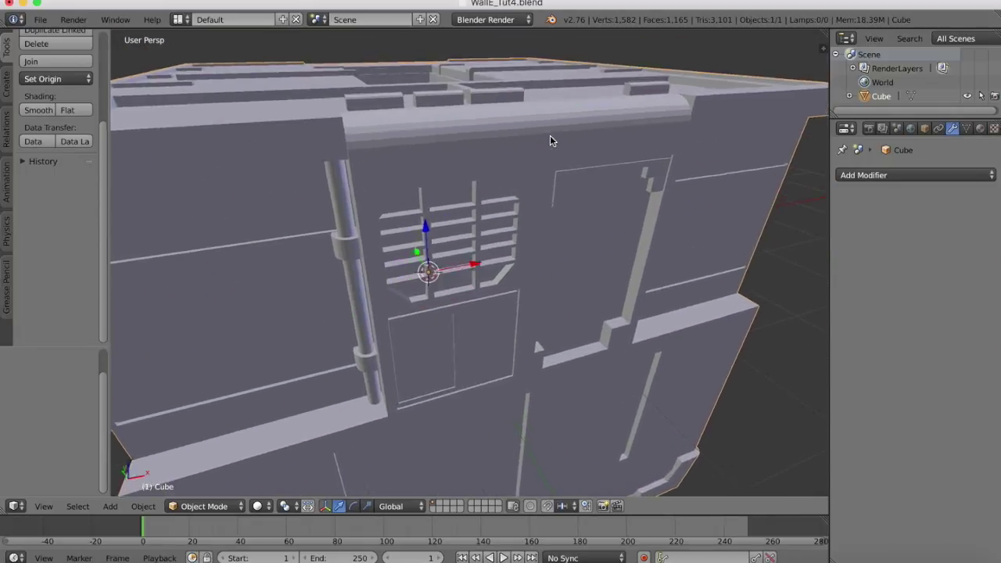
{"action": "middle_click_drag", "start_coordinate": [550, 136], "coordinate": [549, 136]}
{"action": "scroll", "coordinate": [550, 137], "scroll_direction": "down", "scroll_amount": 6}
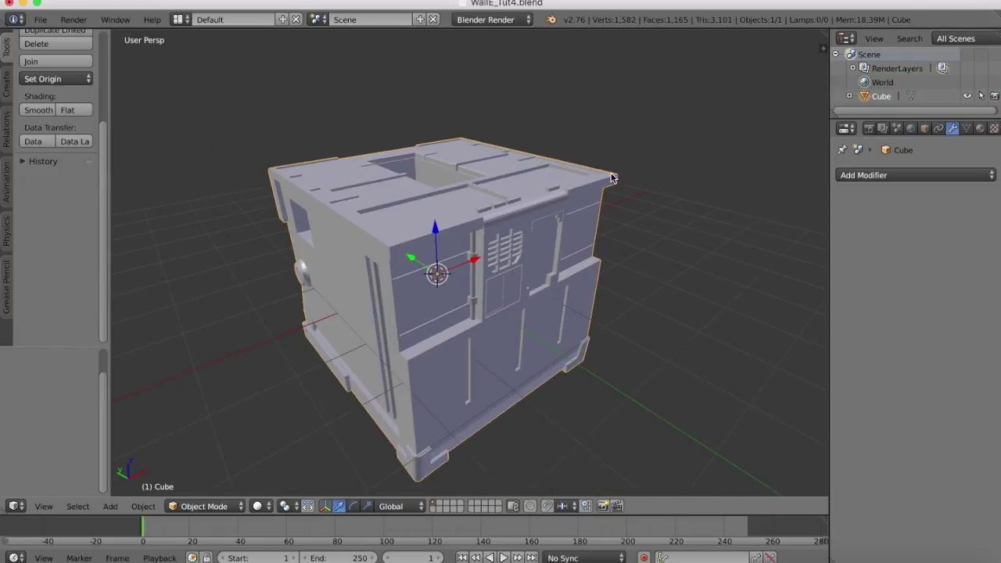
{"action": "scroll", "coordinate": [473, 267], "scroll_direction": "right", "scroll_amount": 10}
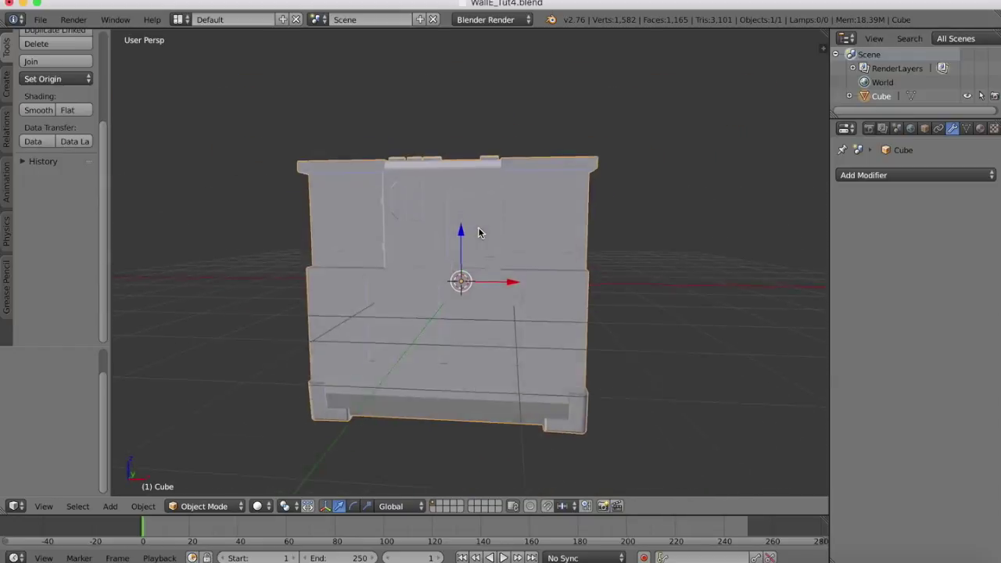
{"action": "scroll", "coordinate": [481, 232], "scroll_direction": "up", "scroll_amount": 5}
{"action": "scroll", "coordinate": [480, 232], "scroll_direction": "left", "scroll_amount": 10}
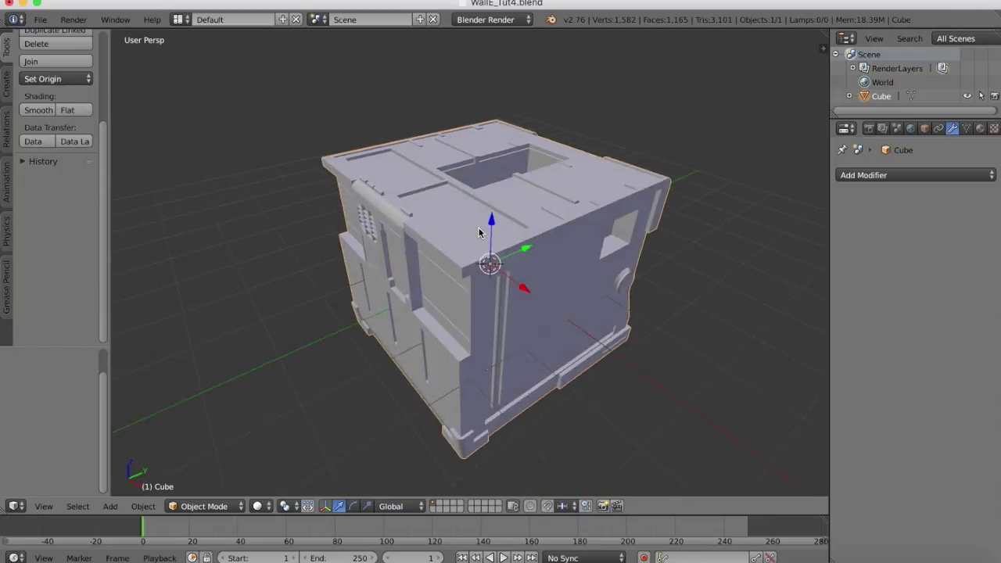
{"action": "scroll", "coordinate": [480, 232], "scroll_direction": "right", "scroll_amount": 8}
{"action": "scroll", "coordinate": [480, 233], "scroll_direction": "down", "scroll_amount": 6}
{"action": "scroll", "coordinate": [479, 232], "scroll_direction": "left", "scroll_amount": 8}
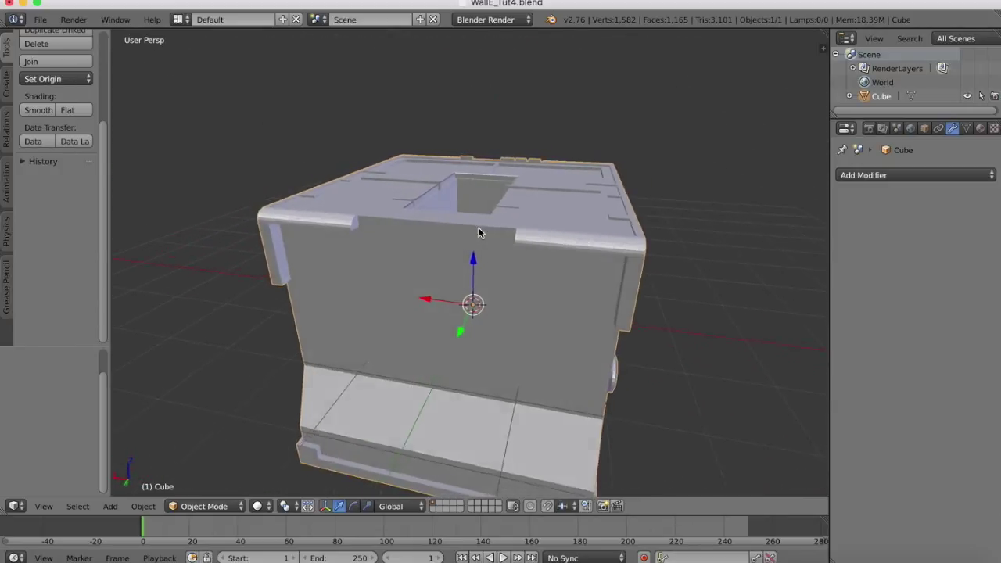
{"action": "scroll", "coordinate": [480, 232], "scroll_direction": "down", "scroll_amount": 5}
{"action": "scroll", "coordinate": [480, 233], "scroll_direction": "right", "scroll_amount": 10}
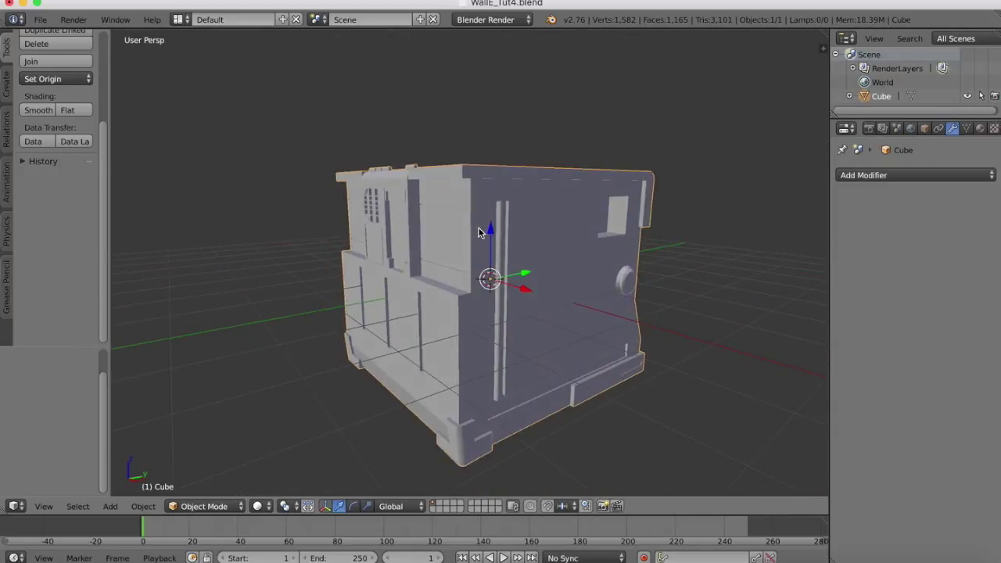
{"action": "scroll", "coordinate": [480, 232], "scroll_direction": "left", "scroll_amount": 5}
{"action": "scroll", "coordinate": [479, 233], "scroll_direction": "right", "scroll_amount": 8}
{"action": "scroll", "coordinate": [479, 232], "scroll_direction": "up", "scroll_amount": 5}
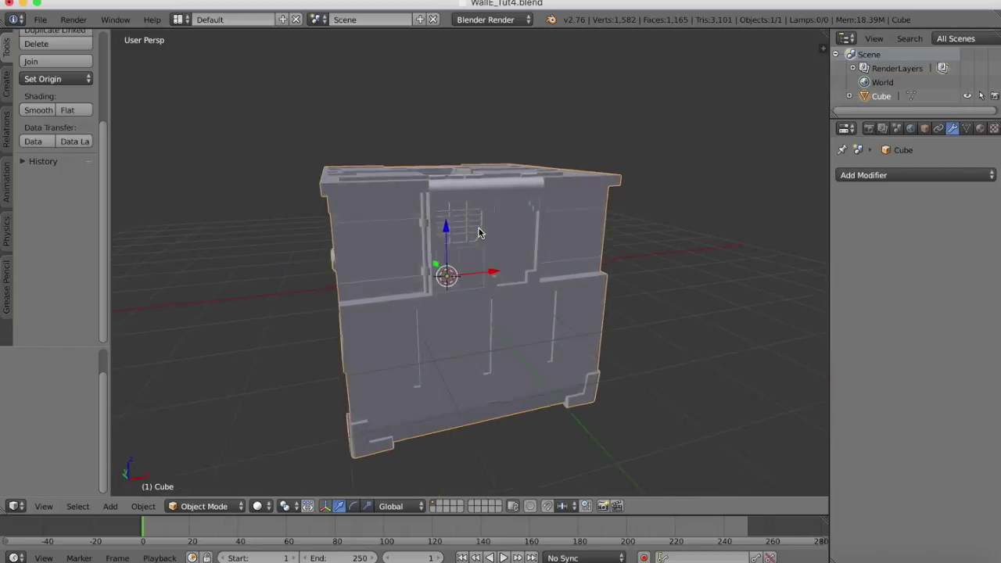
- Switch to Preview and examine the robot's head, neck, body, arms and tracks in the reference renders in walle basic.jpg
{"action": "left_click", "coordinate": [808, 557]}
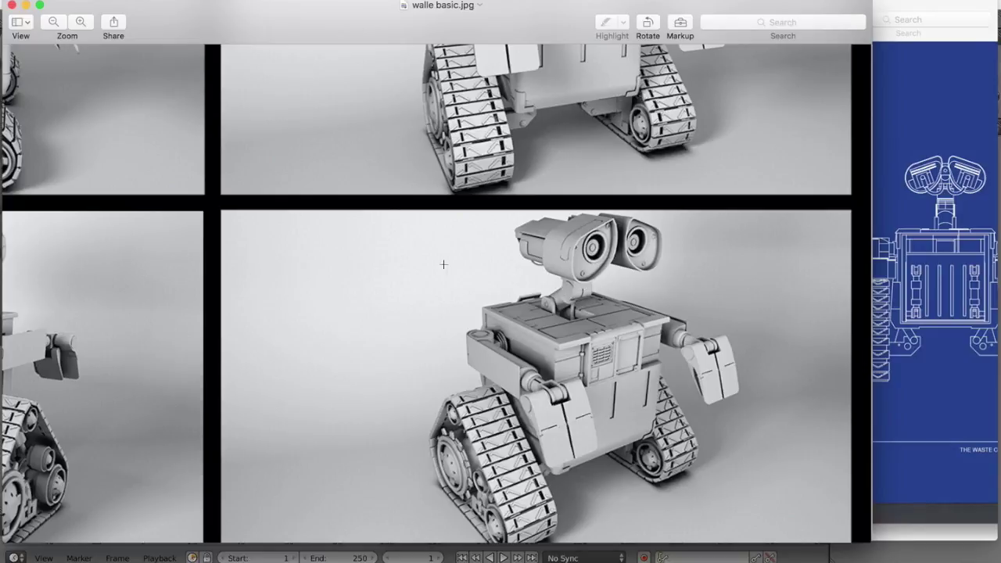
{"action": "scroll", "coordinate": [282, 264], "scroll_direction": "left", "scroll_amount": 5}
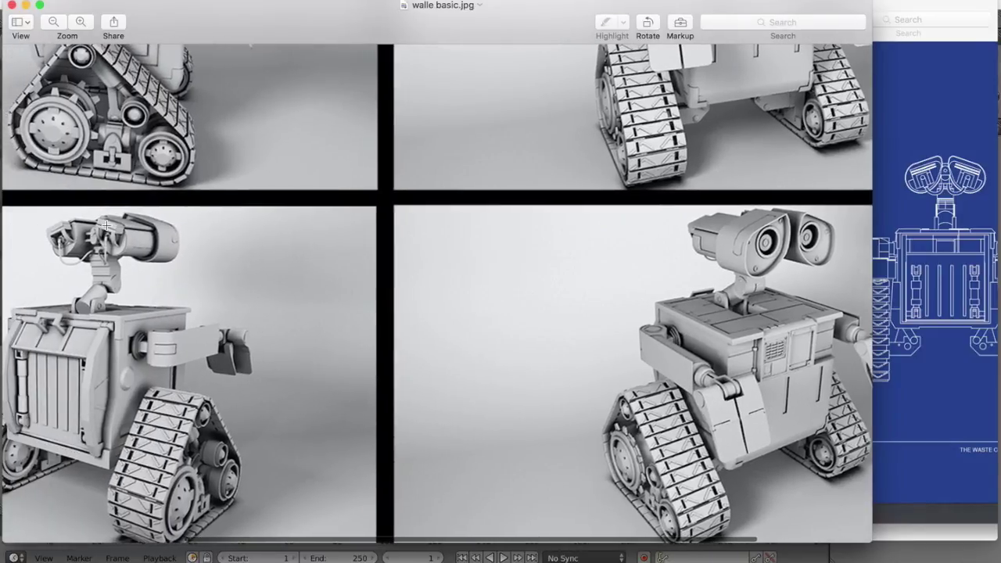
{"action": "scroll", "coordinate": [96, 217], "scroll_direction": "up", "scroll_amount": 5, "text": "ctrl"}
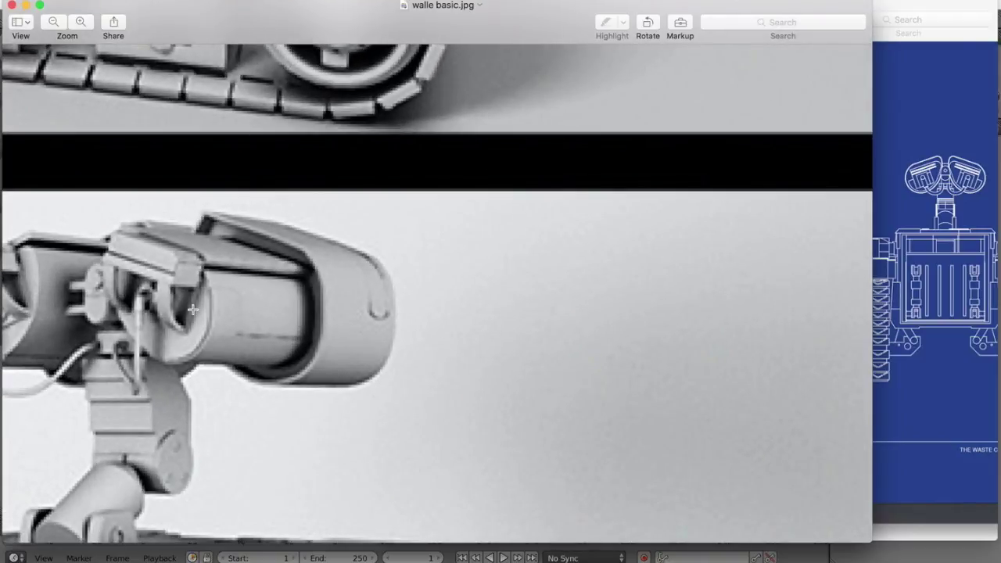
{"action": "scroll", "coordinate": [362, 332], "scroll_direction": "down", "scroll_amount": 8, "text": "ctrl"}
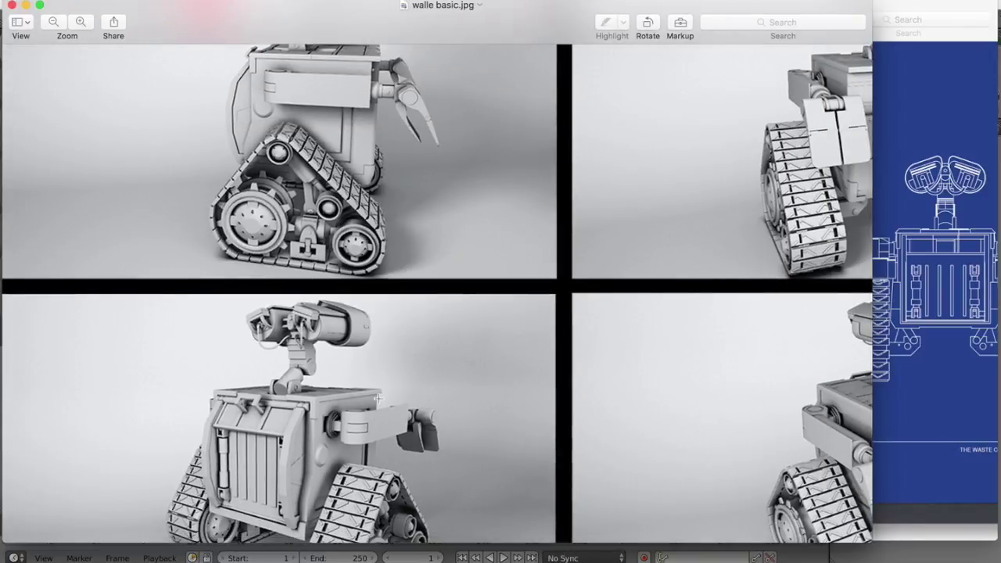
{"action": "scroll", "coordinate": [443, 226], "scroll_direction": "right", "scroll_amount": 6}
{"action": "scroll", "coordinate": [443, 226], "scroll_direction": "up", "scroll_amount": 3}
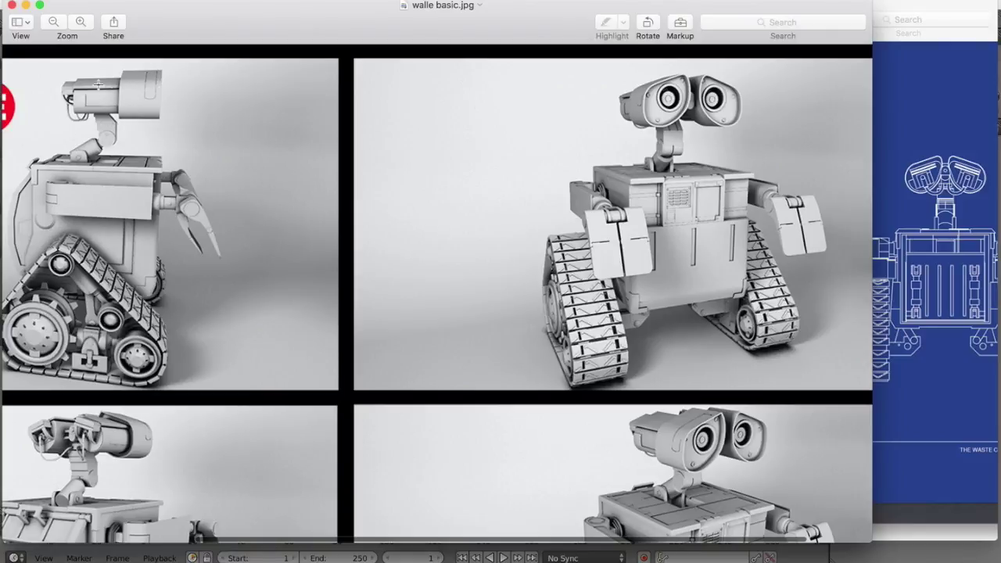
{"action": "scroll", "coordinate": [456, 346], "scroll_direction": "down", "scroll_amount": 4}
{"action": "scroll", "coordinate": [456, 347], "scroll_direction": "left", "scroll_amount": 3}
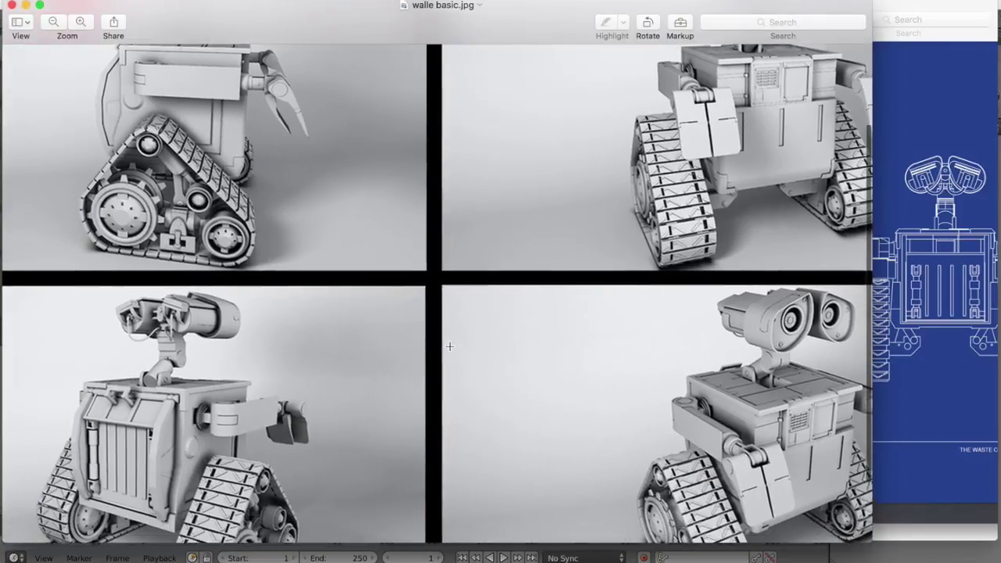
{"action": "scroll", "coordinate": [450, 347], "scroll_direction": "right", "scroll_amount": 5}
{"action": "scroll", "coordinate": [450, 347], "scroll_direction": "up", "scroll_amount": 3}
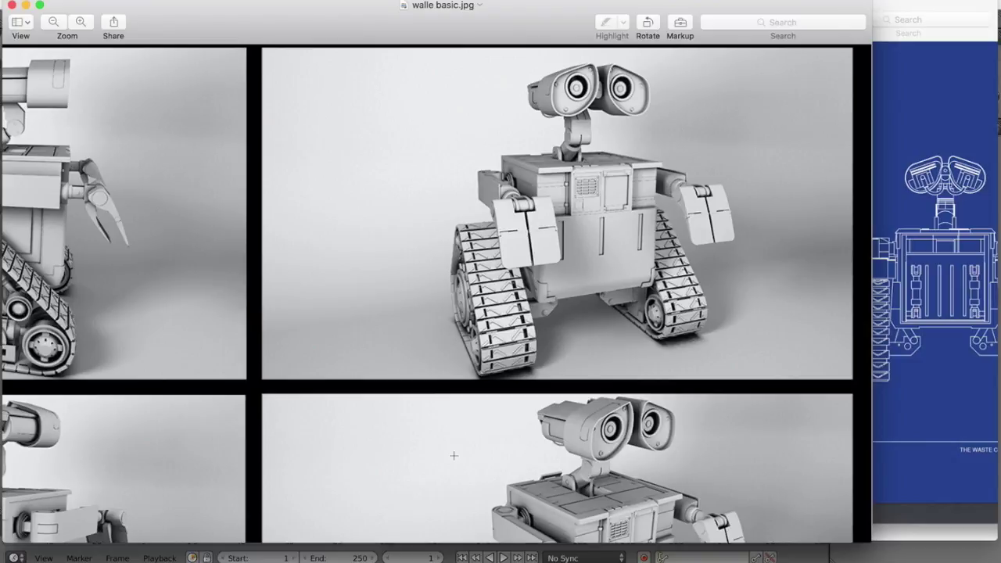
{"action": "scroll", "coordinate": [453, 455], "scroll_direction": "down", "scroll_amount": 5}
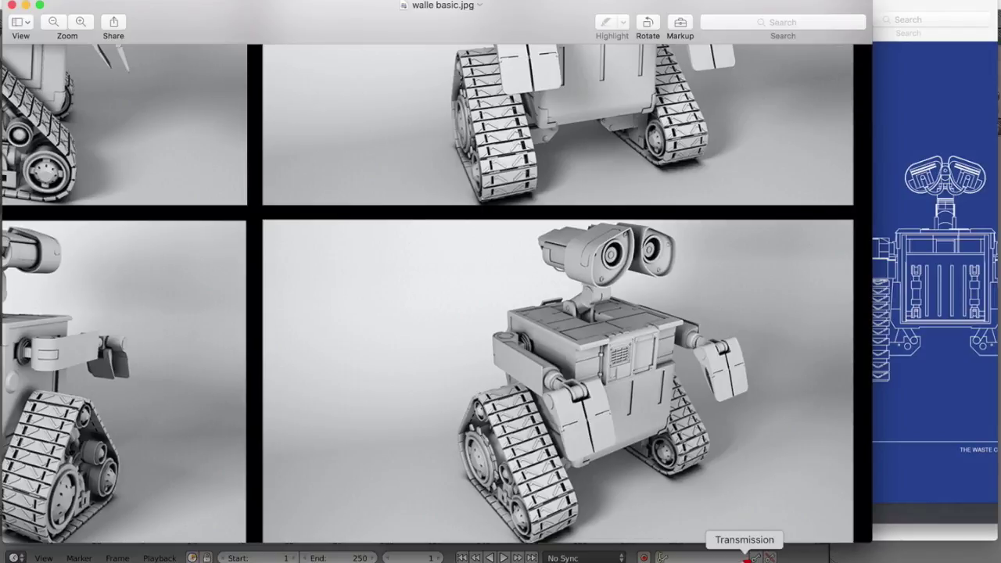
- Return to Blender and examine the body's front and sides
{"action": "left_click", "coordinate": [745, 561]}
{"action": "left_click", "coordinate": [744, 558]}
{"action": "left_click", "coordinate": [775, 558]}
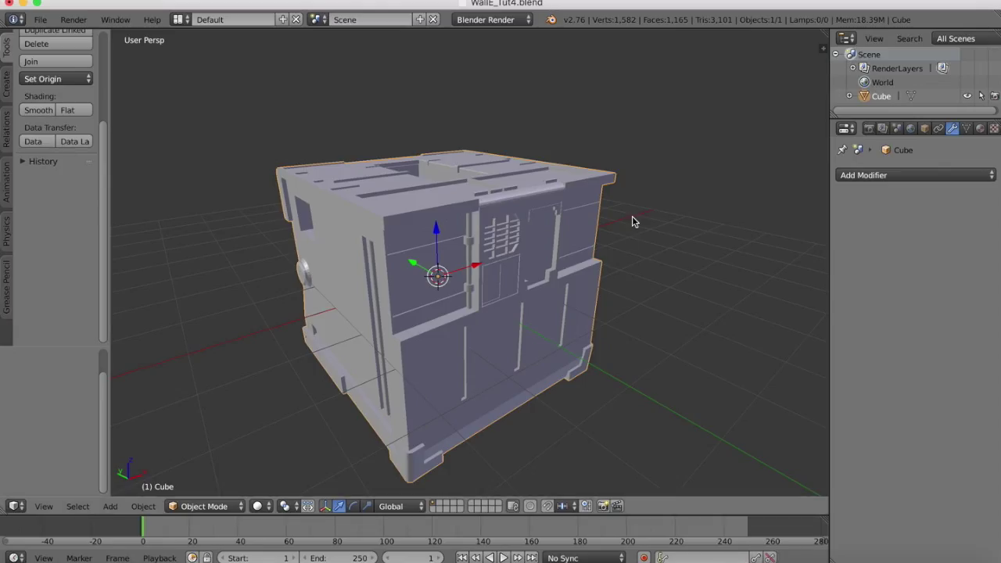
{"action": "scroll", "coordinate": [633, 216], "scroll_direction": "right", "scroll_amount": 10}
{"action": "scroll", "coordinate": [632, 216], "scroll_direction": "left", "scroll_amount": 10}
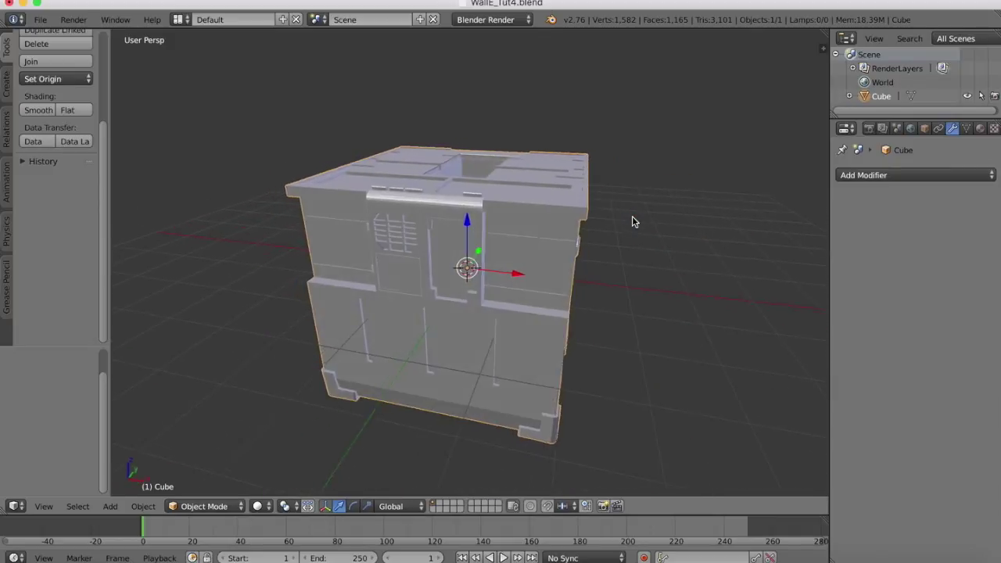
{"action": "scroll", "coordinate": [632, 217], "scroll_direction": "right", "scroll_amount": 15}
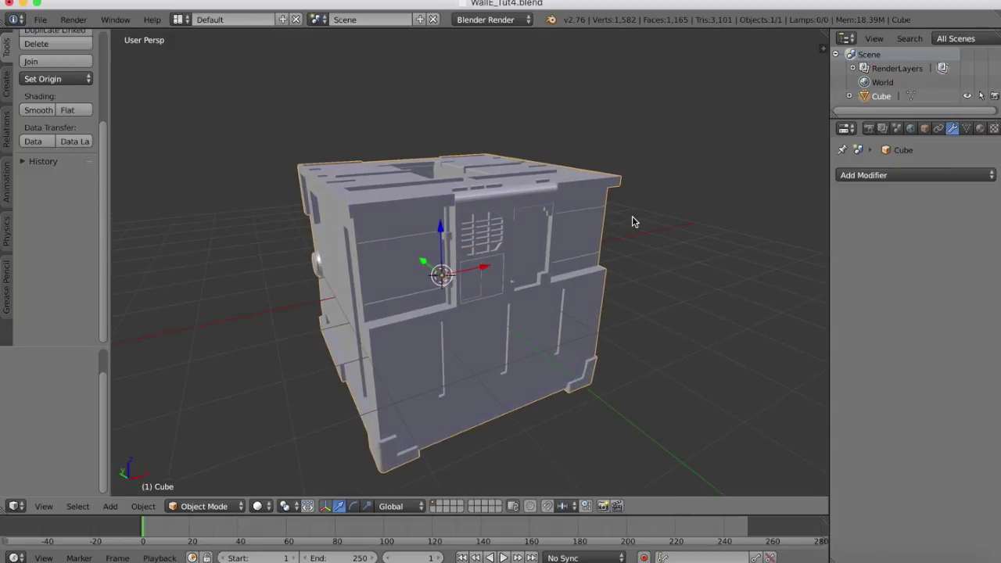